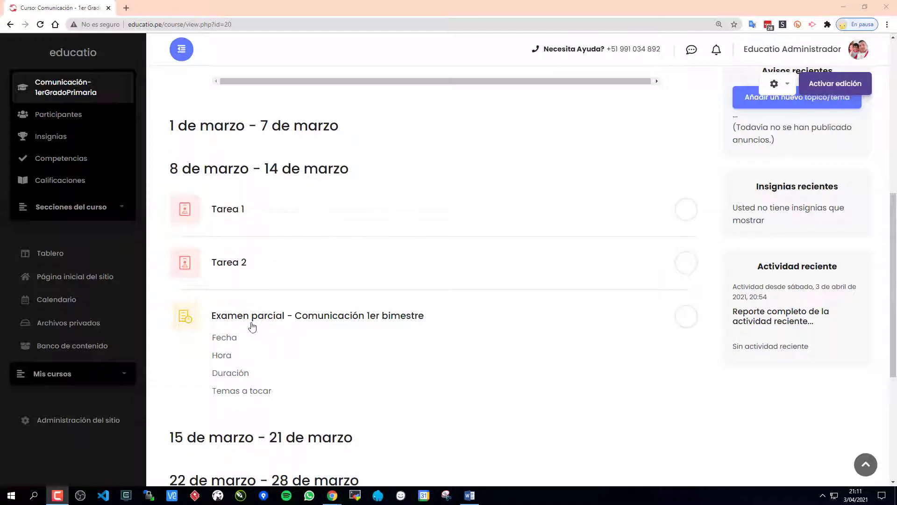
- Switch to the Word document and read the exam title and Pregunta 1 with its five answer options
left_click(467, 499)
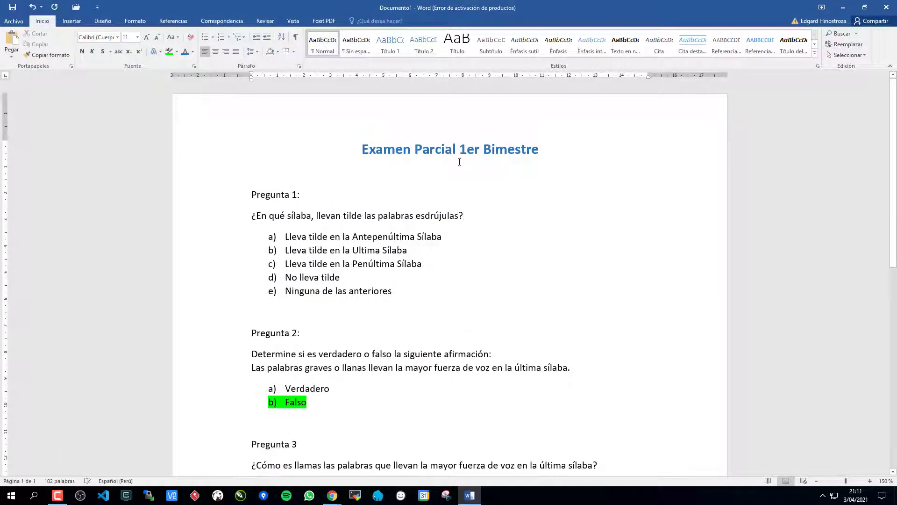
left_click_drag(358, 153, 538, 149)
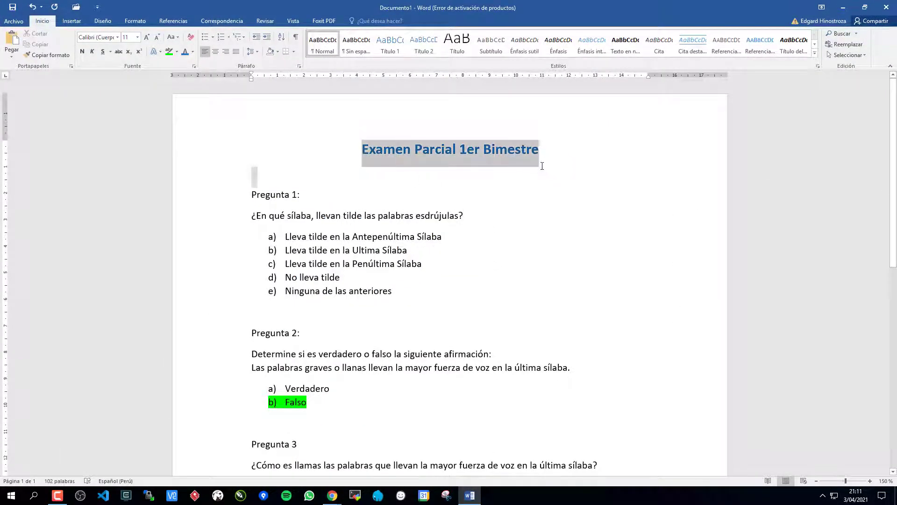
left_click(311, 201)
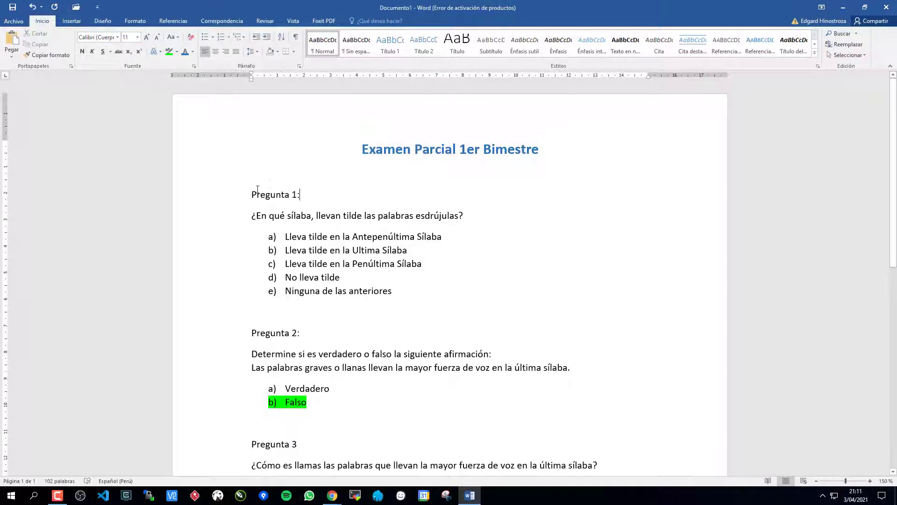
left_click_drag(253, 194, 309, 195)
left_click(365, 215)
left_click_drag(416, 296, 252, 216)
left_click(560, 277)
scroll(368, 196, "down", 1)
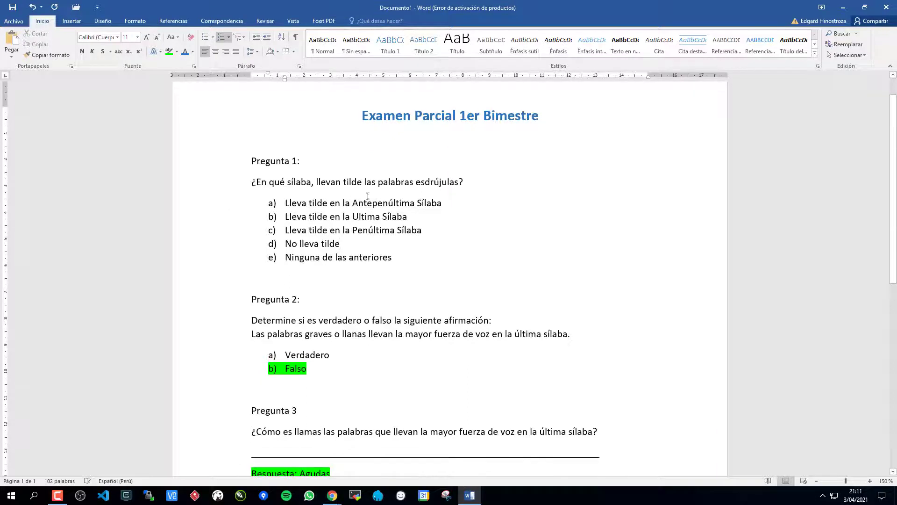
scroll(272, 307, "down", 1)
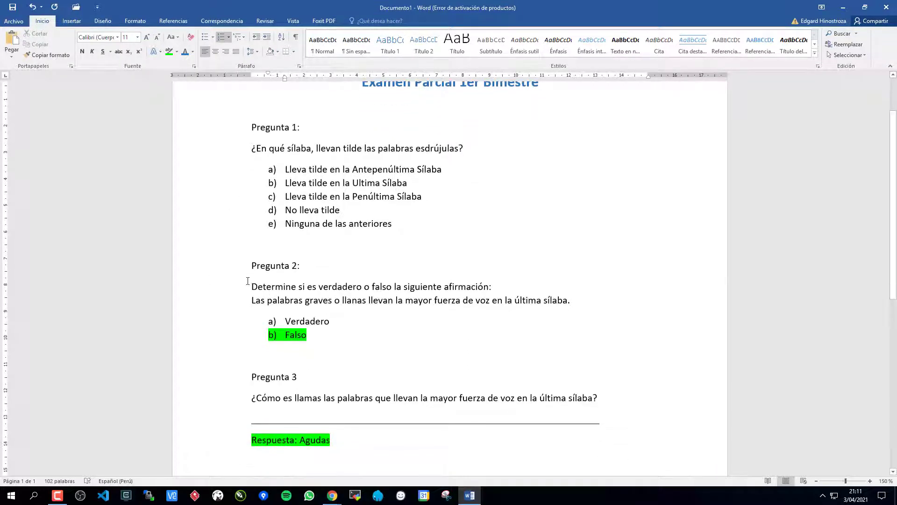
- Read the true/false statement of Pregunta 2 and the short-answer Pregunta 3 with their highlighted answers
left_click_drag(251, 284, 327, 297)
left_click(348, 313)
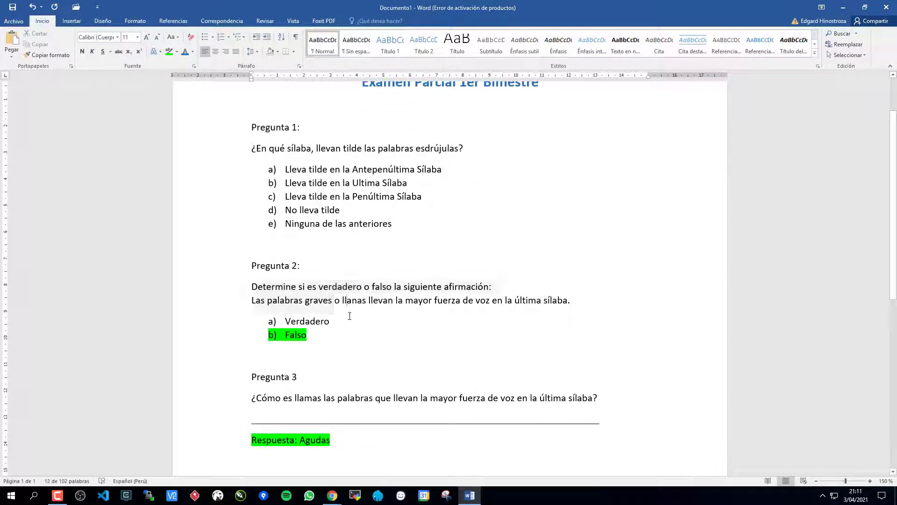
left_click_drag(320, 341, 272, 321)
scroll(318, 328, "down", 2)
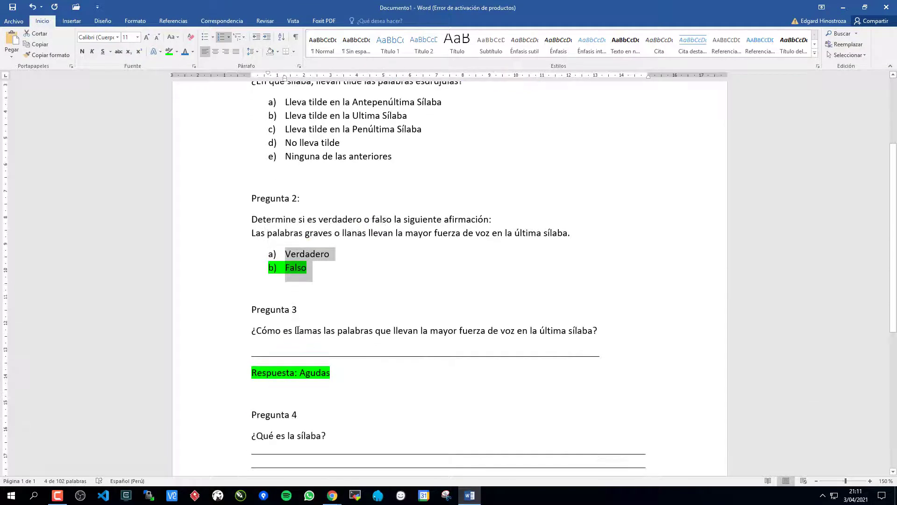
left_click(255, 330)
left_click_drag(252, 332, 600, 332)
left_click_drag(248, 376, 340, 373)
scroll(283, 372, "down", 2)
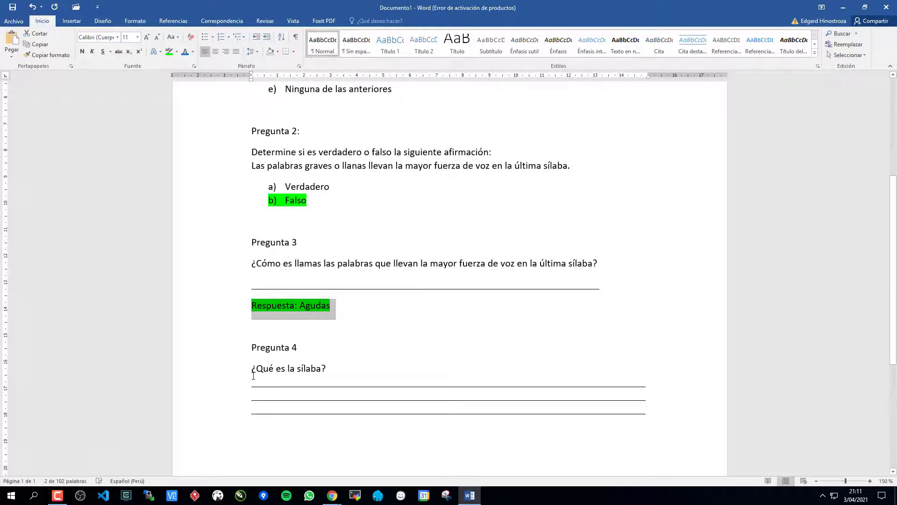
- Examine Pregunta 4, "¿Qué es la sílaba?", and its blank answer lines
left_click_drag(252, 369, 333, 367)
left_click(339, 368)
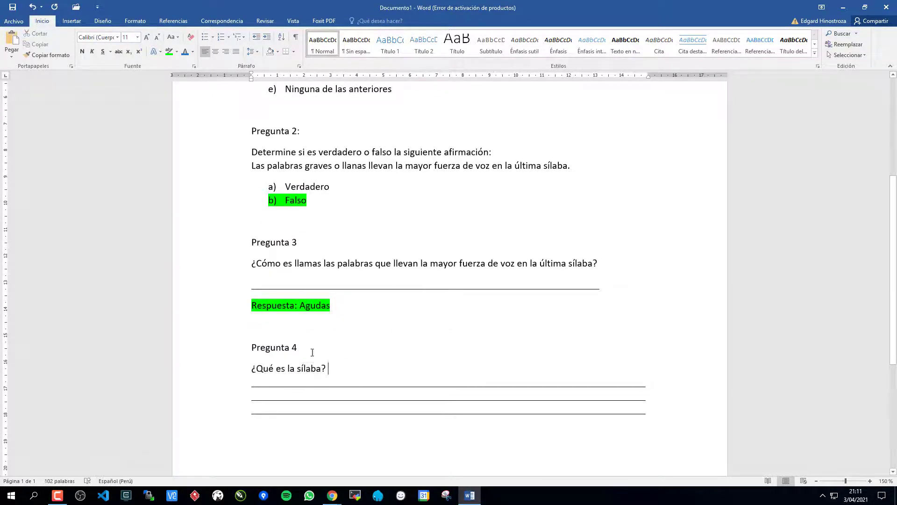
scroll(274, 365, "down", 1)
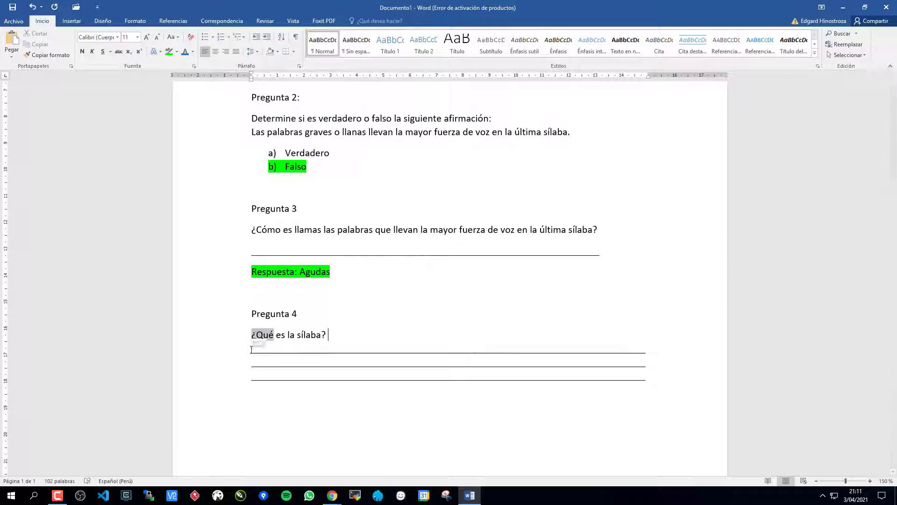
left_click_drag(252, 359, 298, 359)
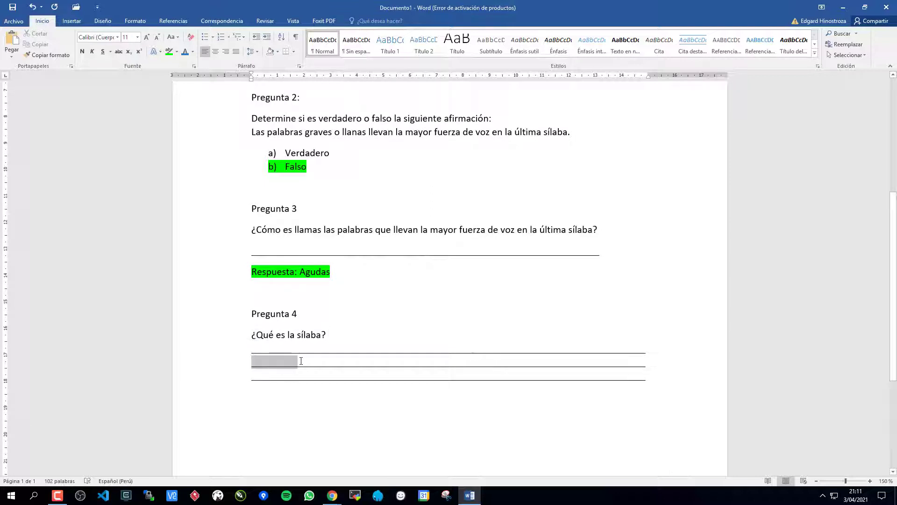
left_click(370, 351)
scroll(364, 356, "up", 1)
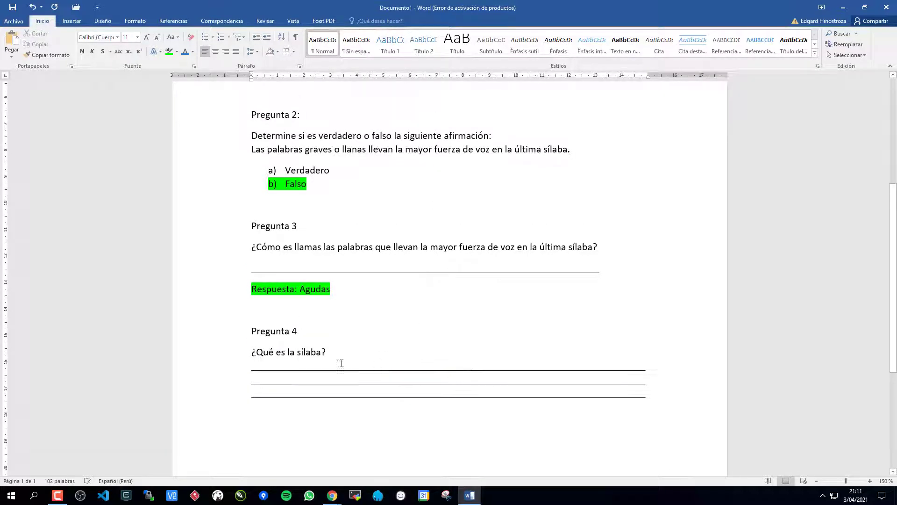
left_click_drag(255, 368, 326, 369)
left_click(444, 360)
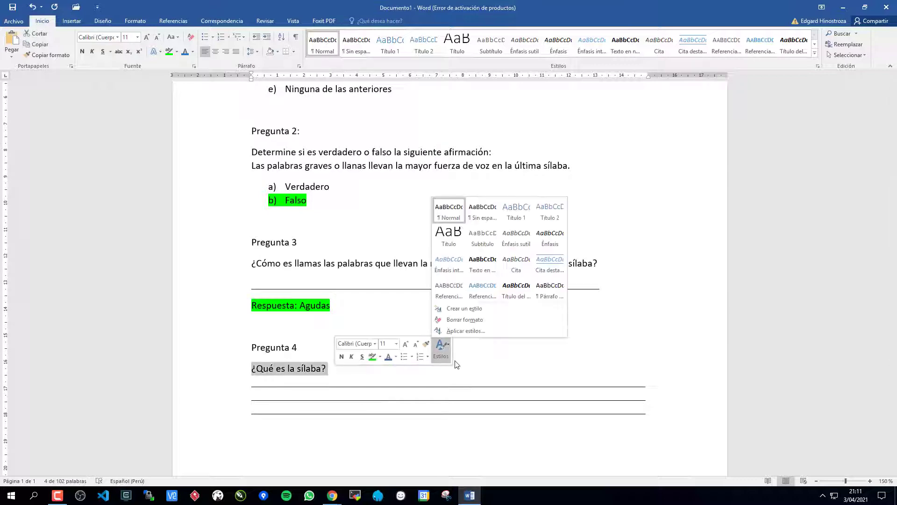
left_click(439, 360)
- Skim the whole exam document again, comparing the question formats and the marked answers
scroll(382, 375, "up", 3)
scroll(382, 375, "up", 3)
scroll(327, 341, "down", 4)
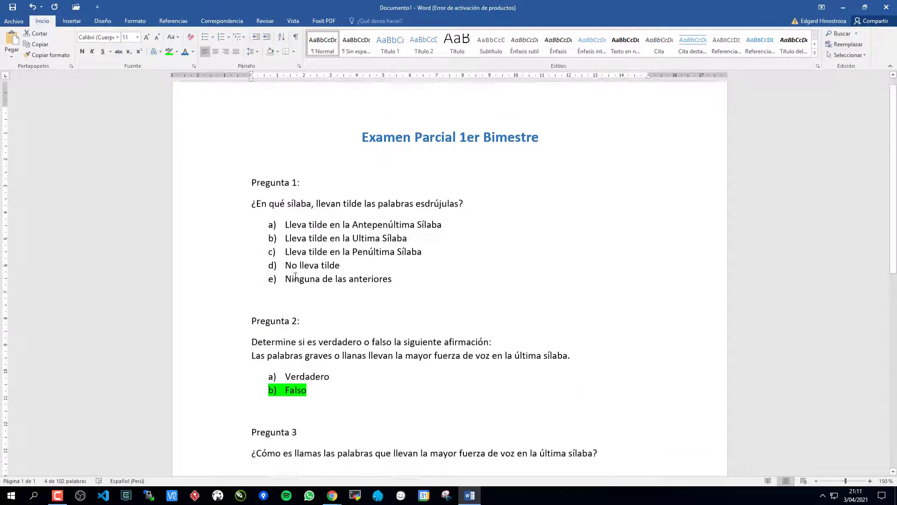
scroll(304, 323, "down", 2)
scroll(297, 280, "up", 6)
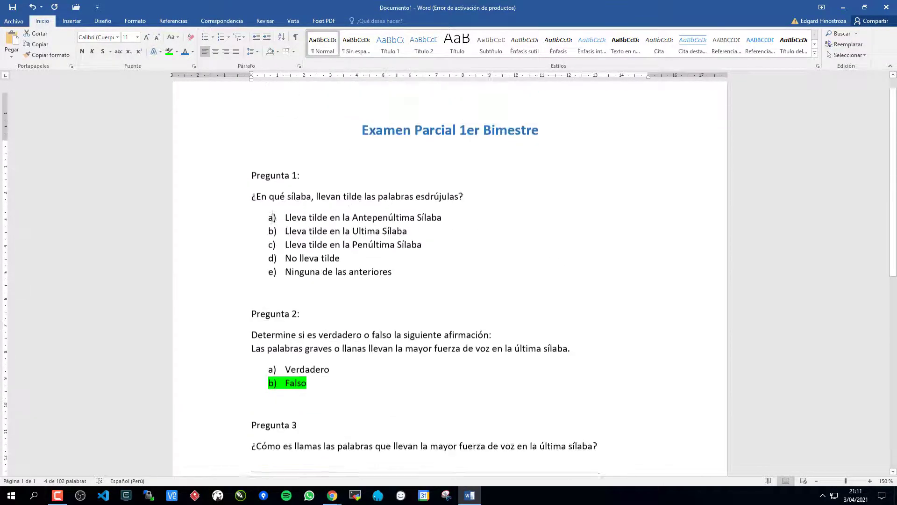
scroll(290, 242, "down", 3)
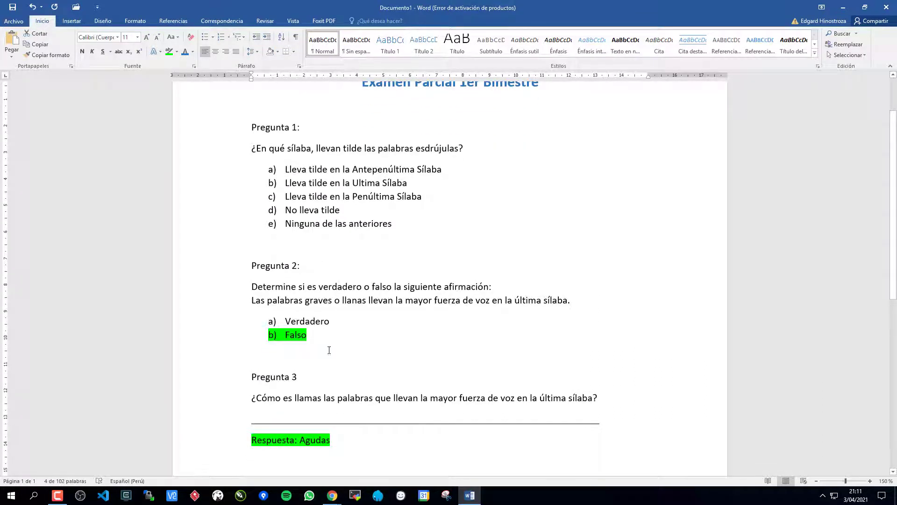
scroll(402, 355, "up", 2)
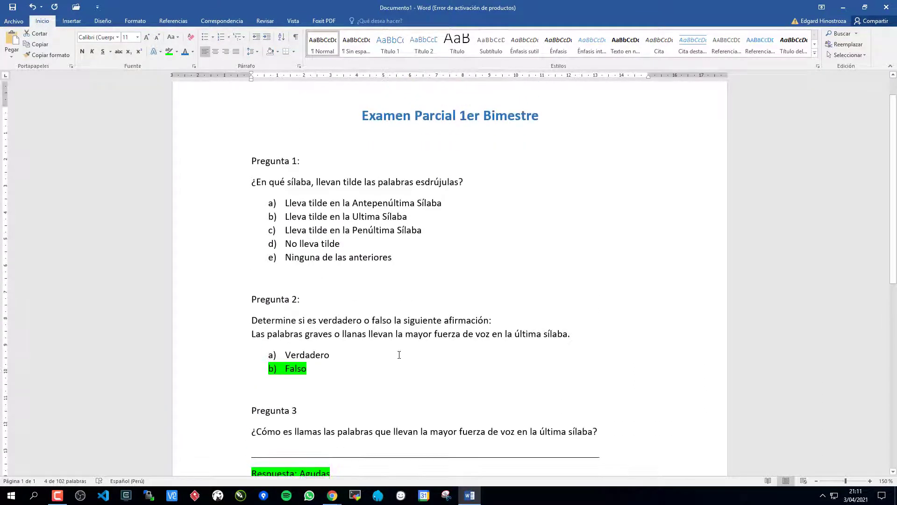
- Switch back to the course page in Chrome and open "Examen parcial - Comunicación 1er bimestre"
mouse_move(332, 495)
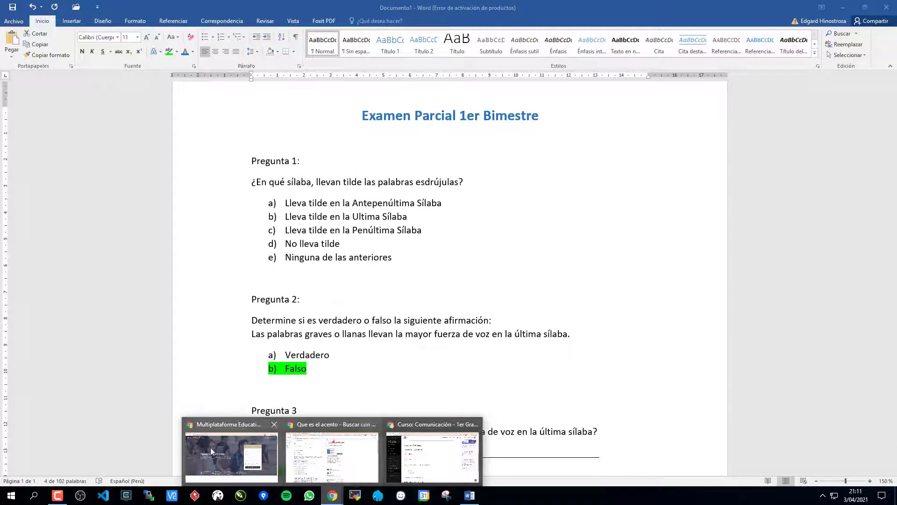
left_click(844, 8)
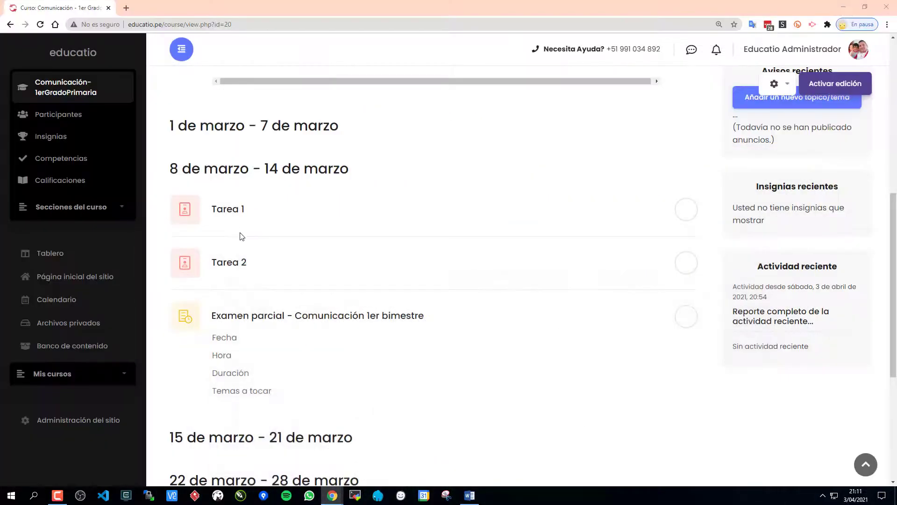
left_click(276, 319)
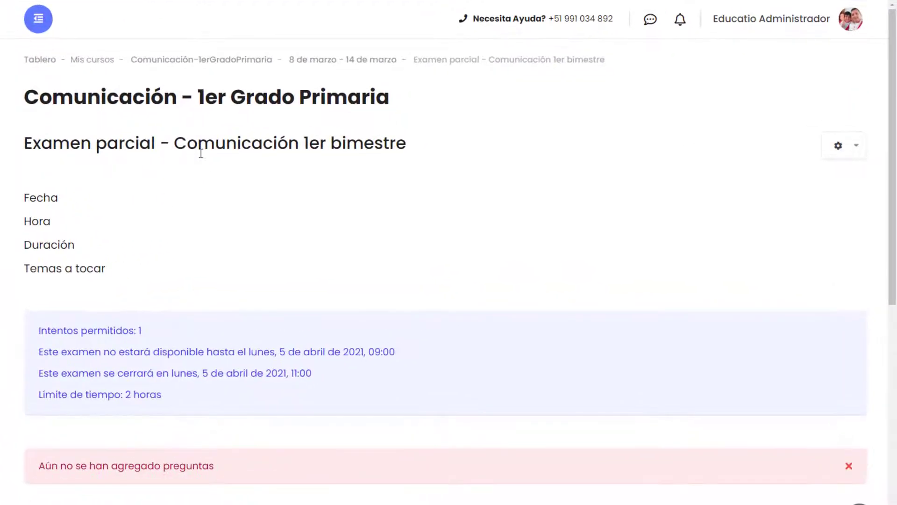
- Review the exam's availability details, its notice about questions and the administration options for editing it
scroll(273, 233, "down", 3)
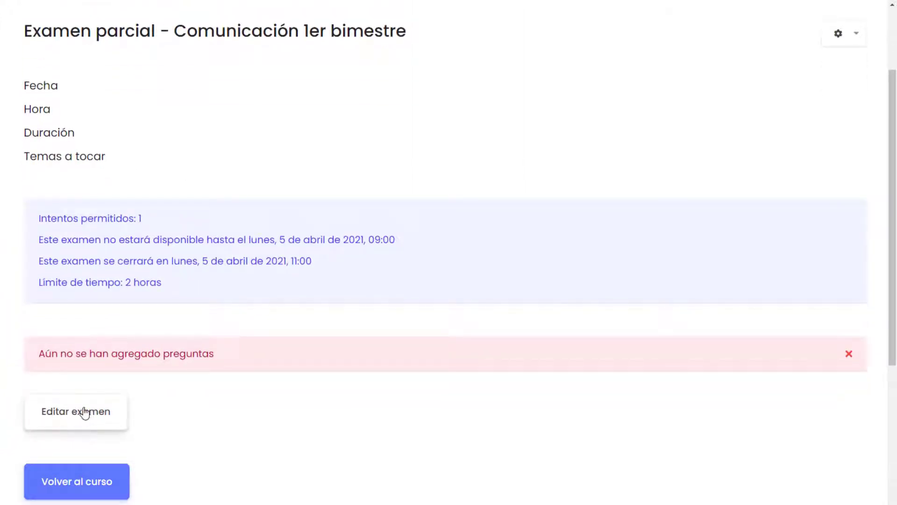
left_click_drag(39, 351, 206, 363)
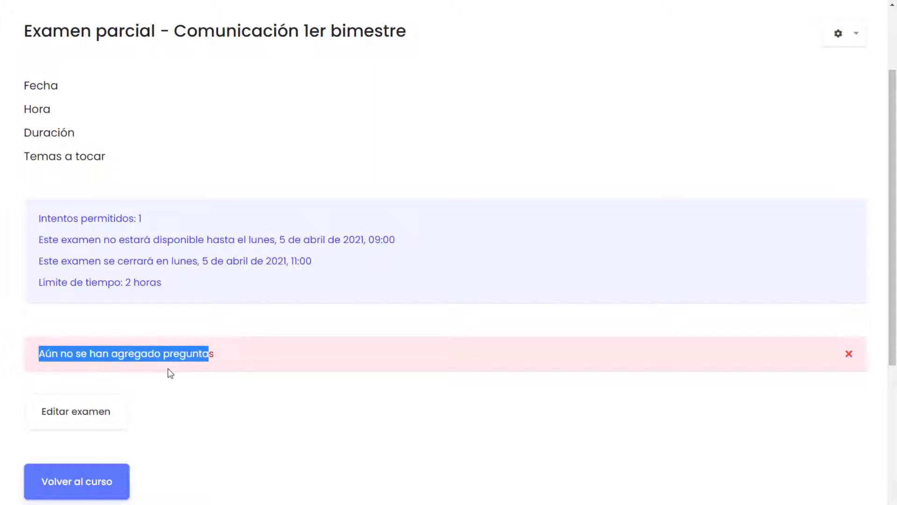
left_click(222, 385)
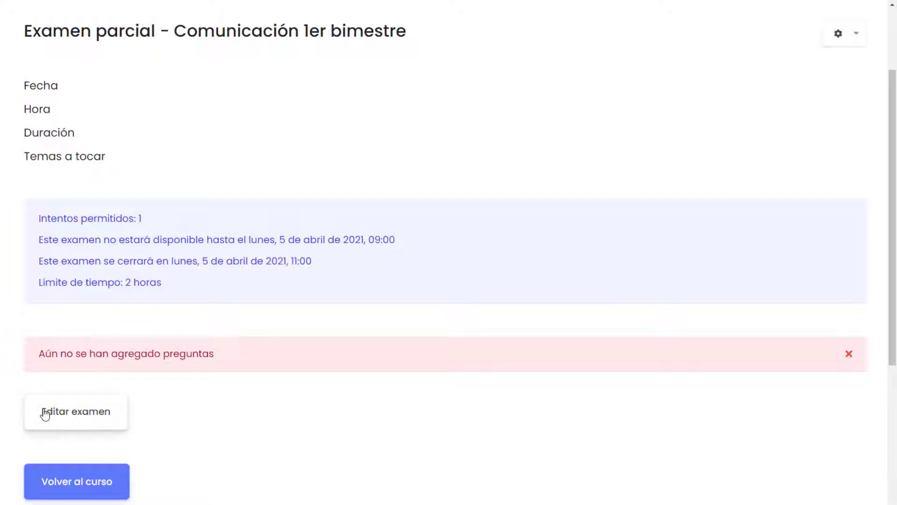
scroll(221, 409, "up", 2)
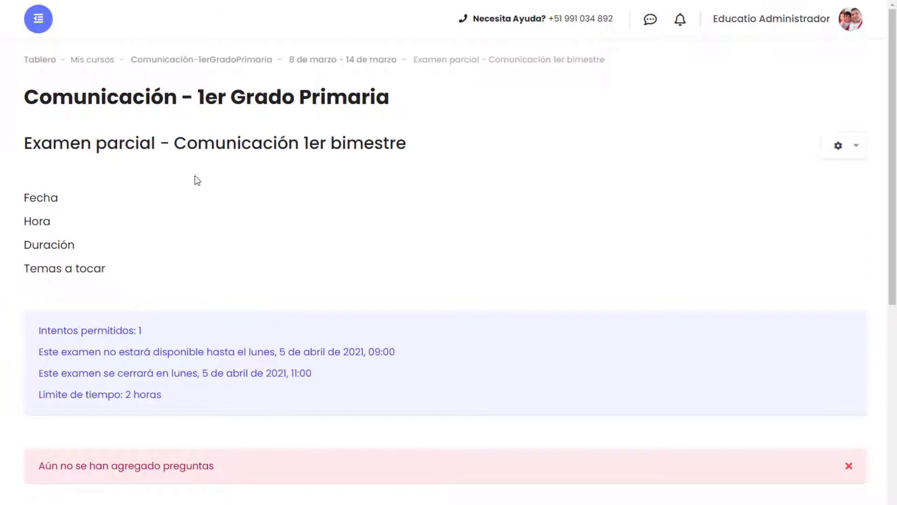
left_click(839, 147)
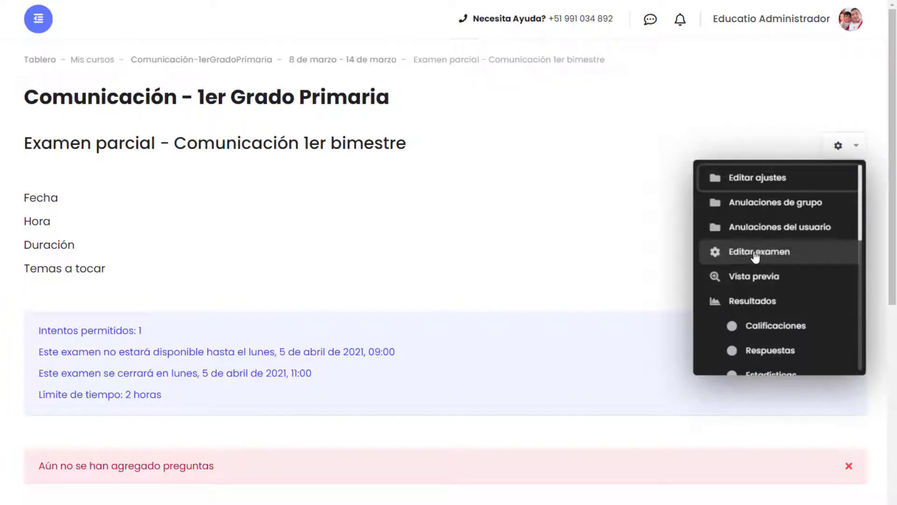
key("Escape")
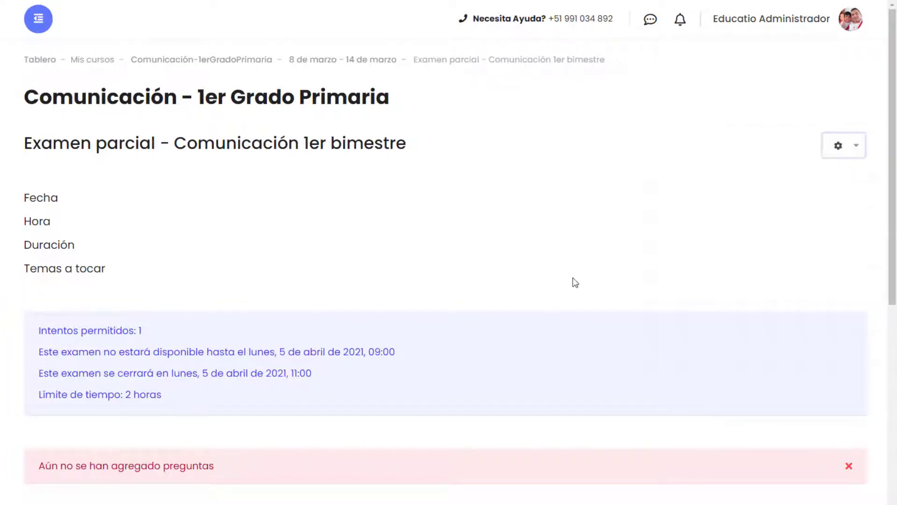
- Open the partial exam for editing and look over its question layout page
scroll(573, 280, "down", 3)
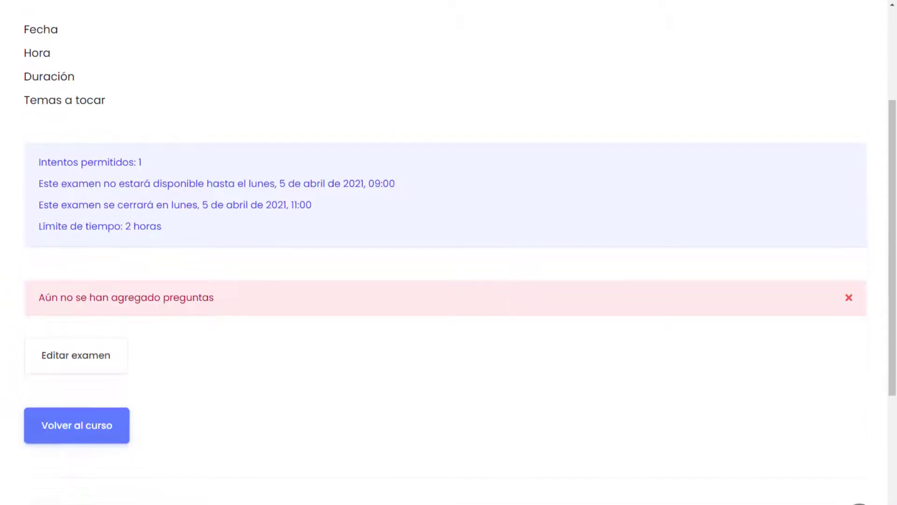
left_click(75, 362)
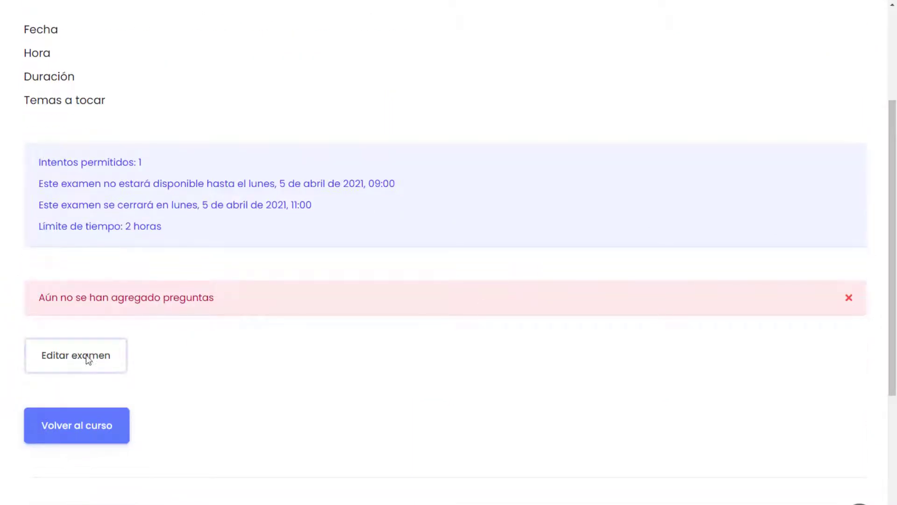
scroll(234, 346, "down", 3)
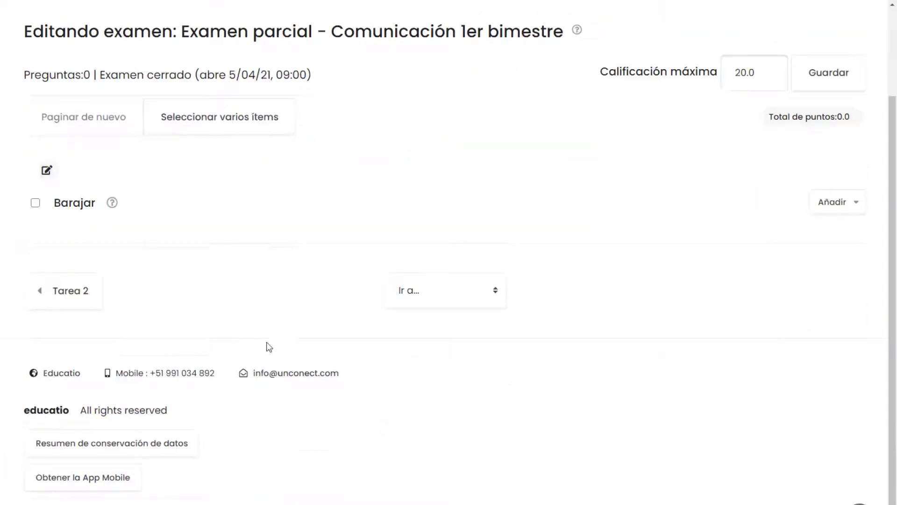
scroll(256, 351, "up", 3)
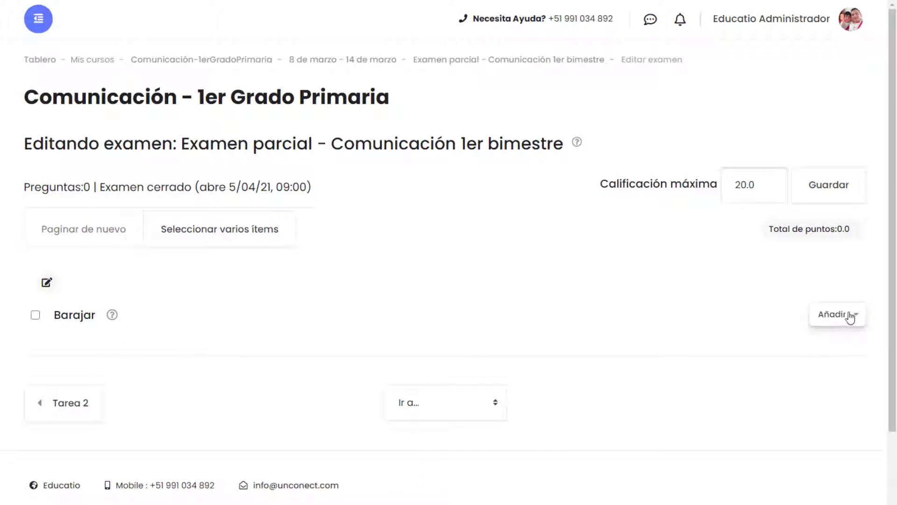
- Start adding a new question to the exam and look through the available question types
left_click(836, 314)
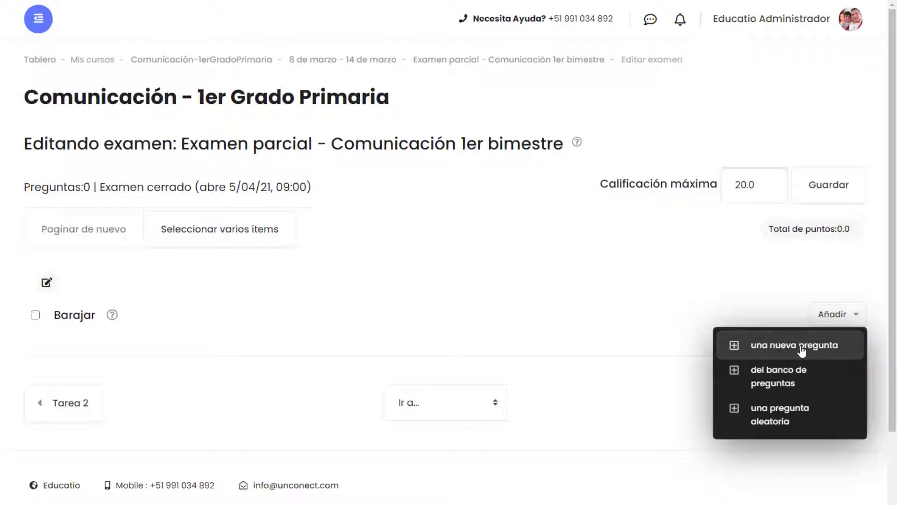
left_click(802, 348)
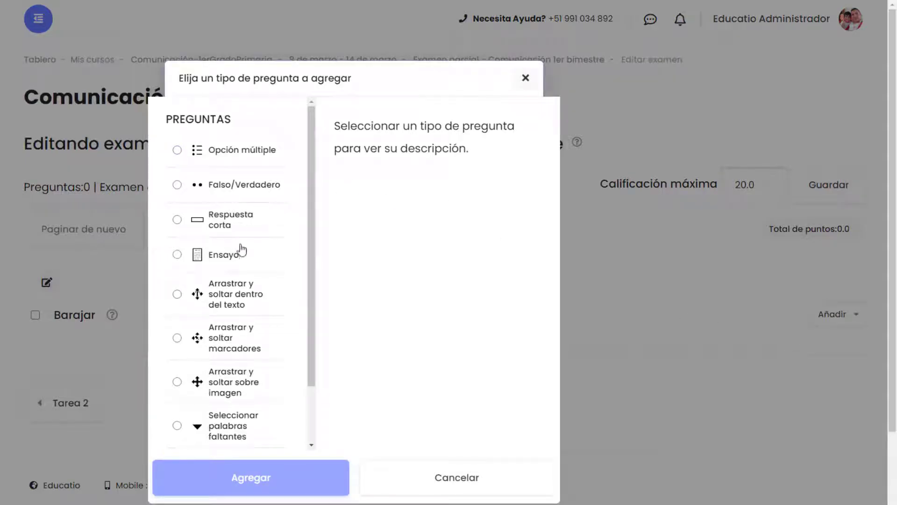
scroll(241, 251, "down", 3)
scroll(244, 275, "up", 3)
scroll(234, 299, "down", 1)
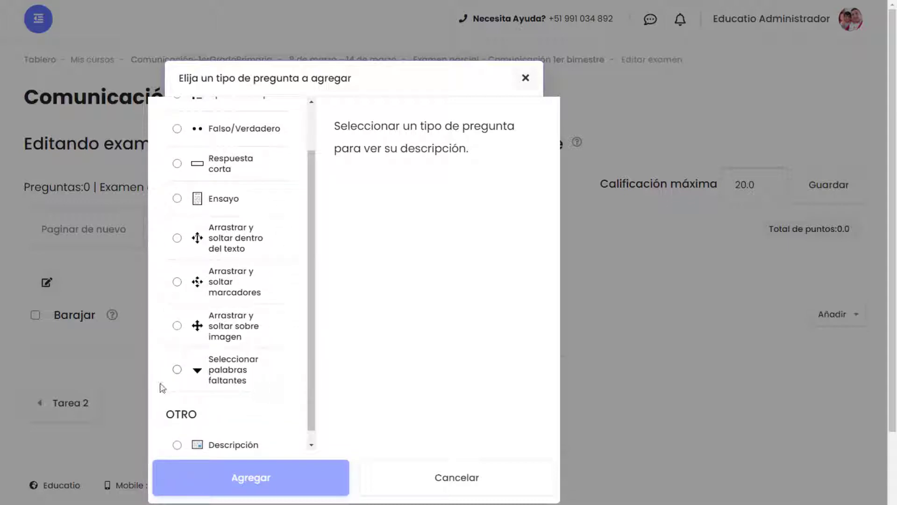
scroll(258, 262, "up", 1)
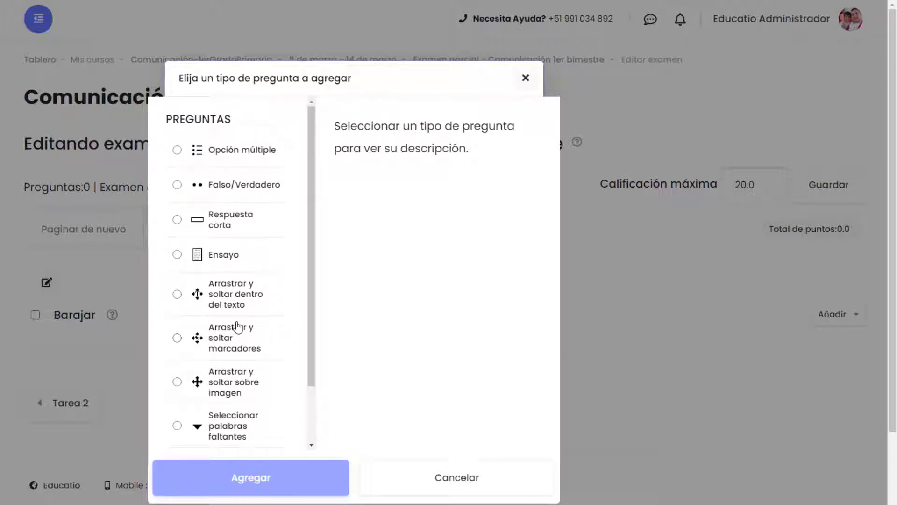
scroll(274, 364, "down", 1)
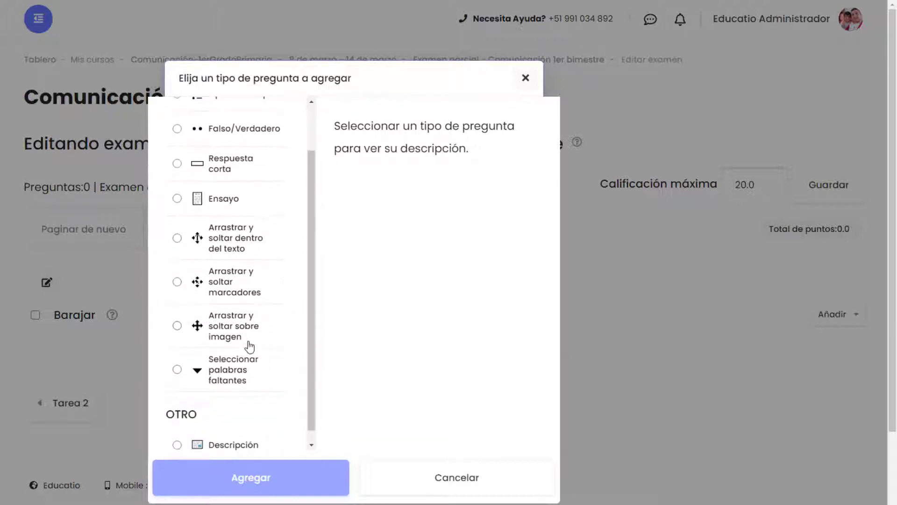
scroll(249, 347, "up", 1)
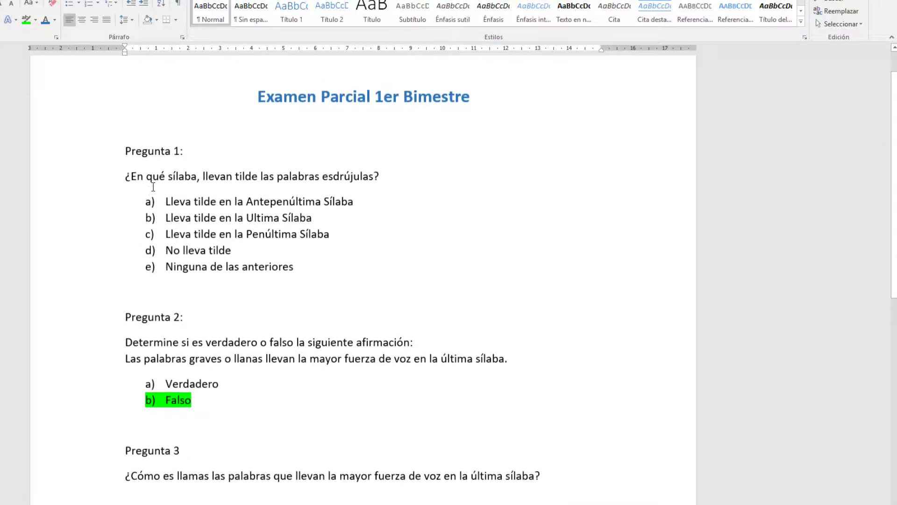
- Check question 1 with its answer options in the Word exam and add an "Opción múltiple" question in Chrome
left_click_drag(127, 176, 295, 267)
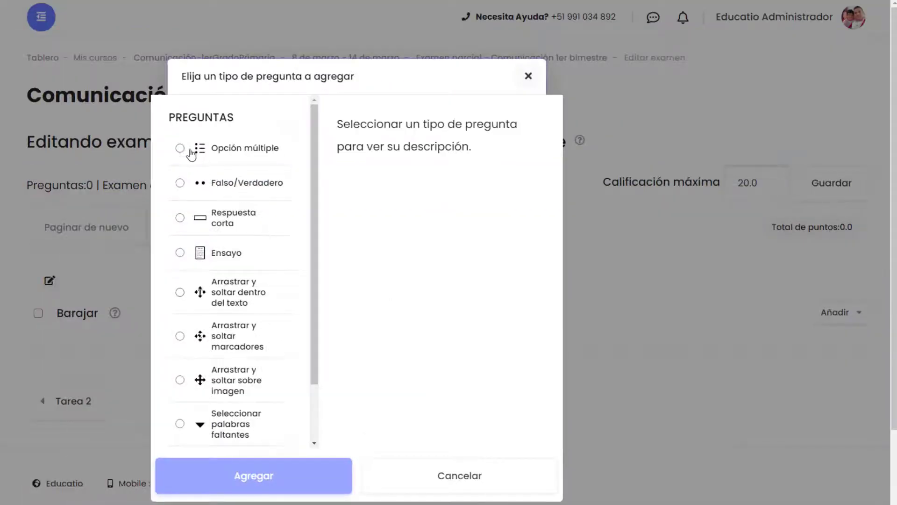
left_click(182, 149)
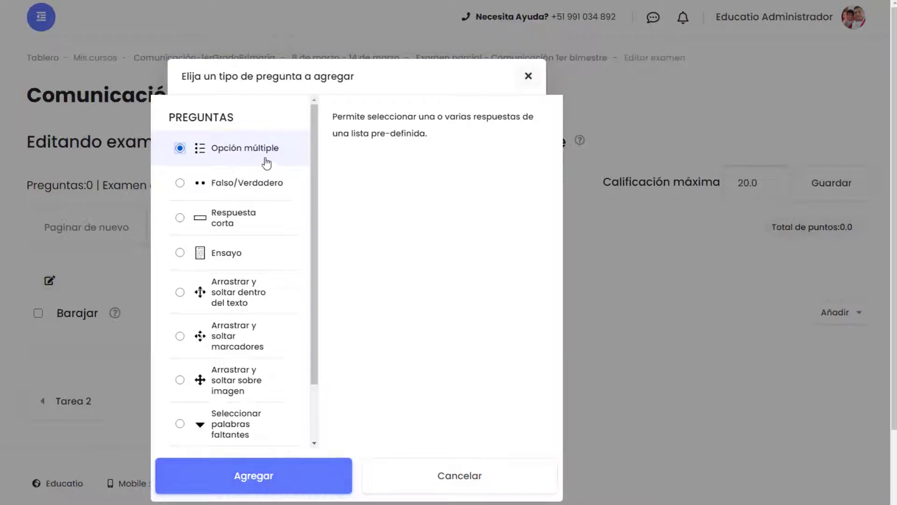
left_click(298, 476)
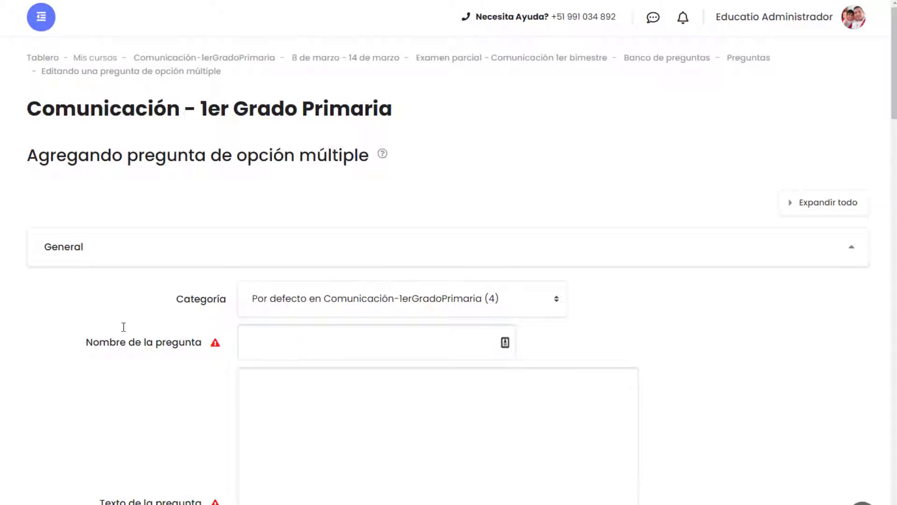
- Activate the question's name field, switch to the Word exam and copy "Pregunta 1" from the first question's heading
key("Tab")
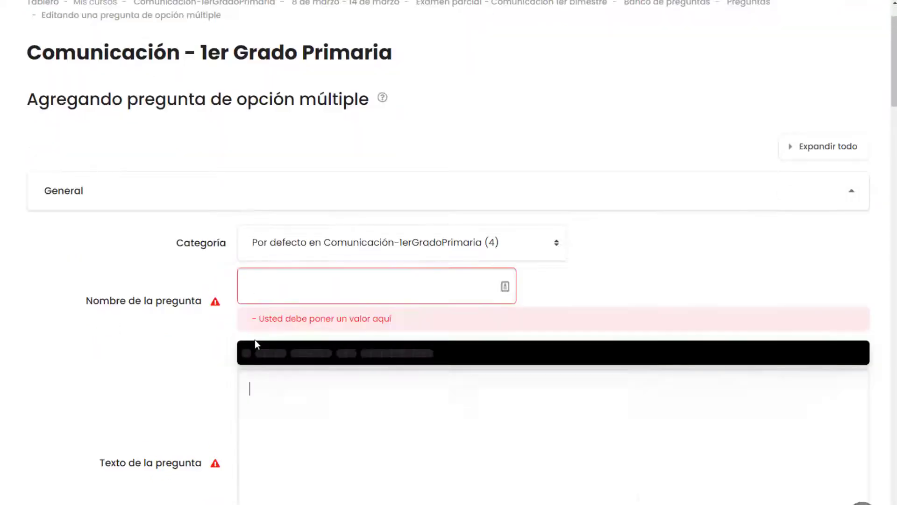
left_click(260, 290)
scroll(278, 290, "down", 1)
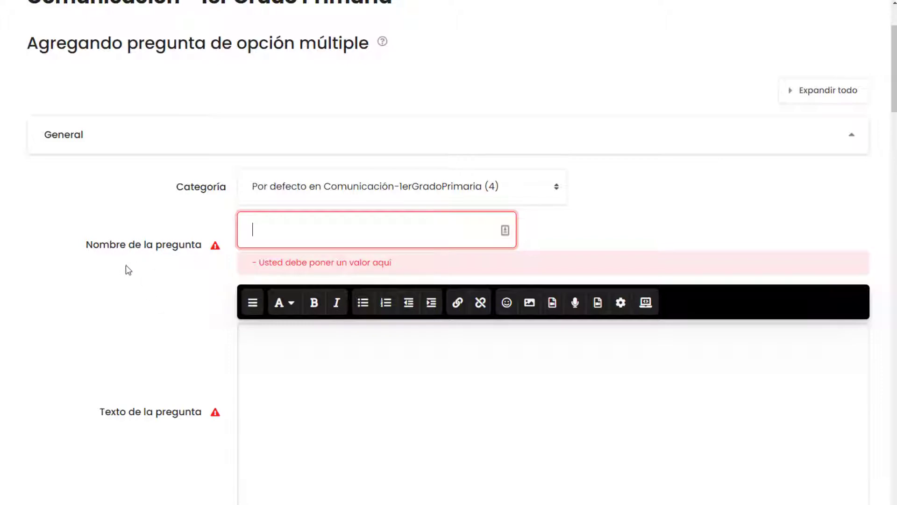
key("alt+Tab")
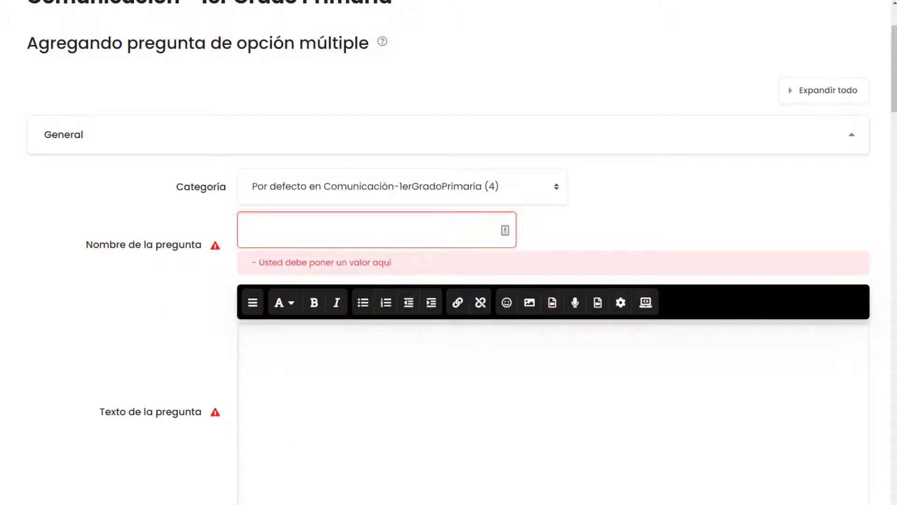
left_click(154, 149)
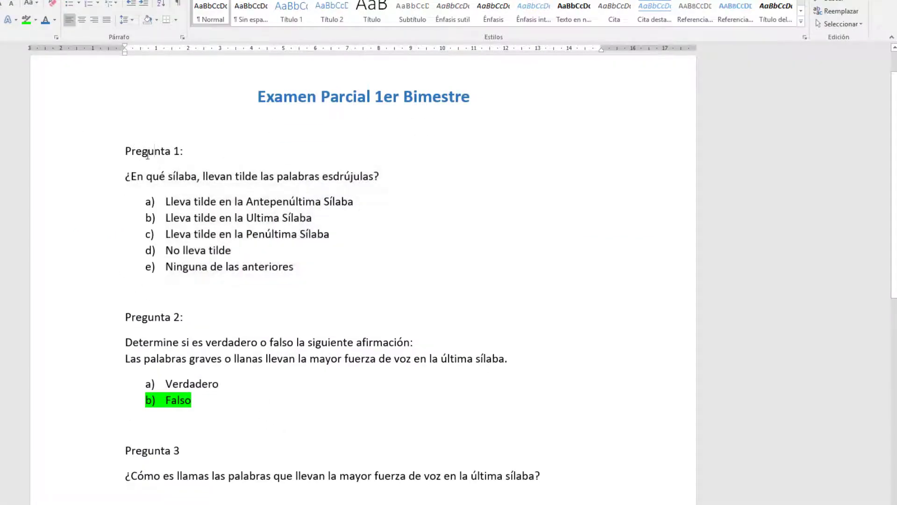
left_click_drag(147, 155, 183, 153)
right_click(172, 153)
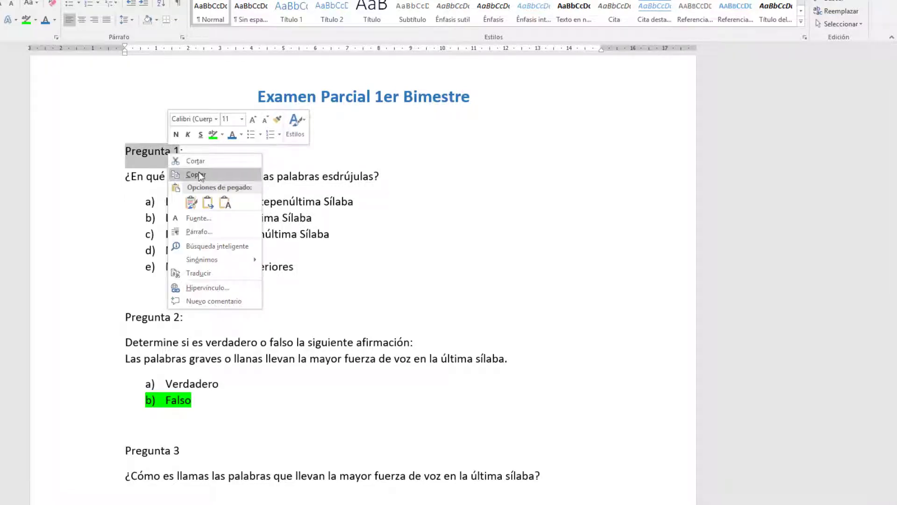
left_click(198, 174)
- Return to the question form in Chrome and name the question "Pregunta 1 - Examen Parcial"
key("alt+Tab")
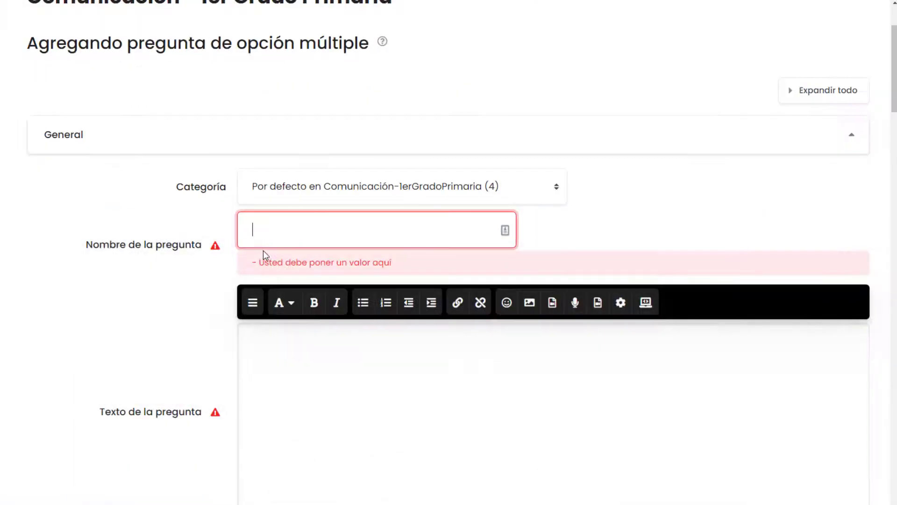
key("ctrl+v")
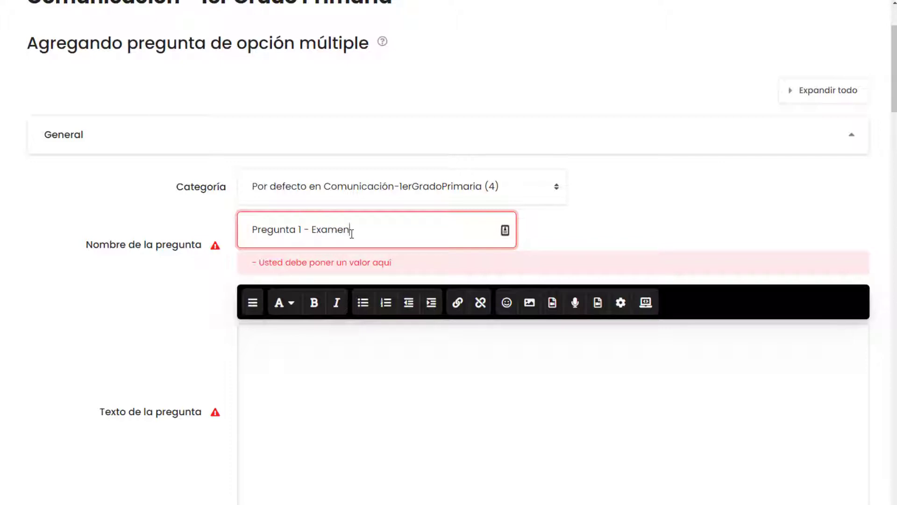
type("cial")
left_click(428, 409)
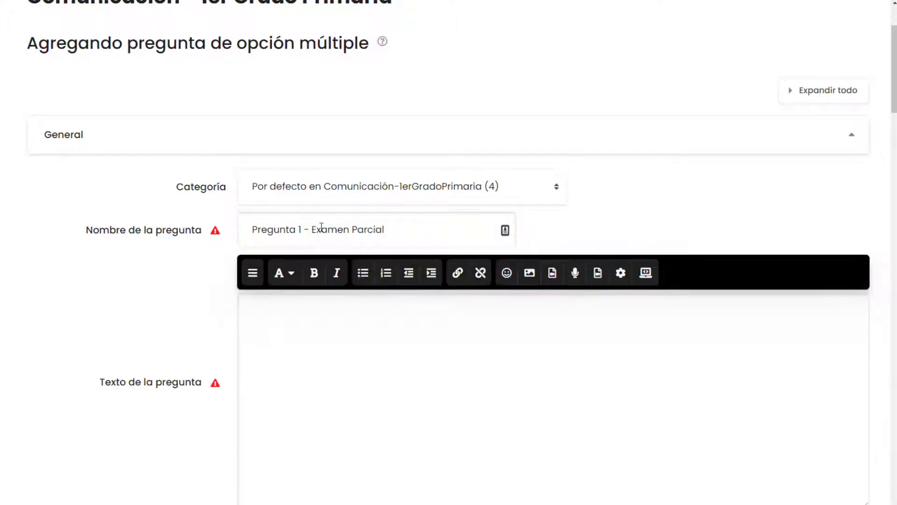
left_click_drag(253, 232, 387, 222)
left_click(363, 357)
- Copy "¿En qué sílaba, llevan tilde las palabras esdrújulas?" from the Word exam into the question text in Chrome
scroll(281, 369, "down", 1)
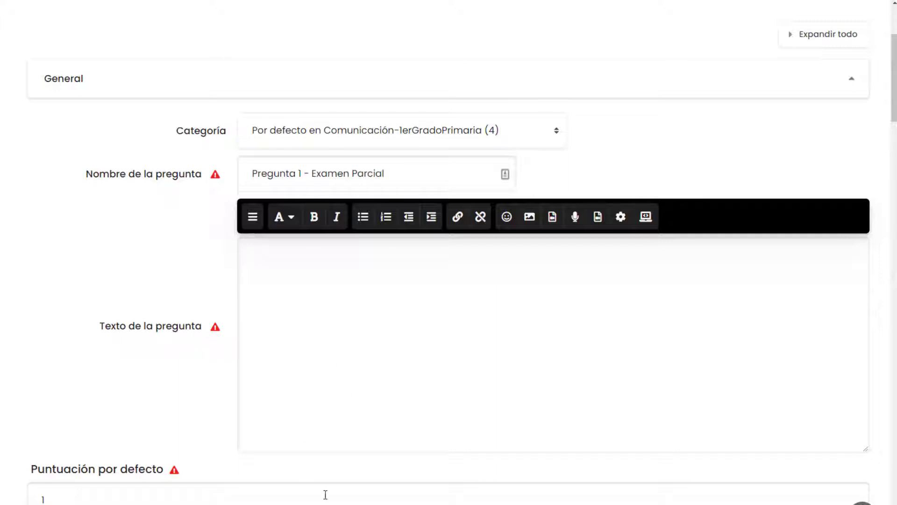
key("alt+Tab")
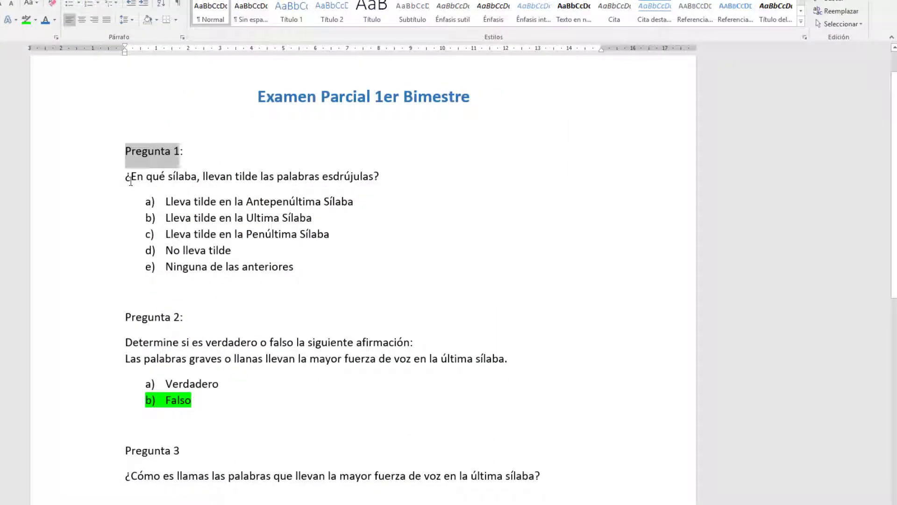
left_click_drag(125, 176, 377, 177)
right_click(368, 176)
left_click(378, 197)
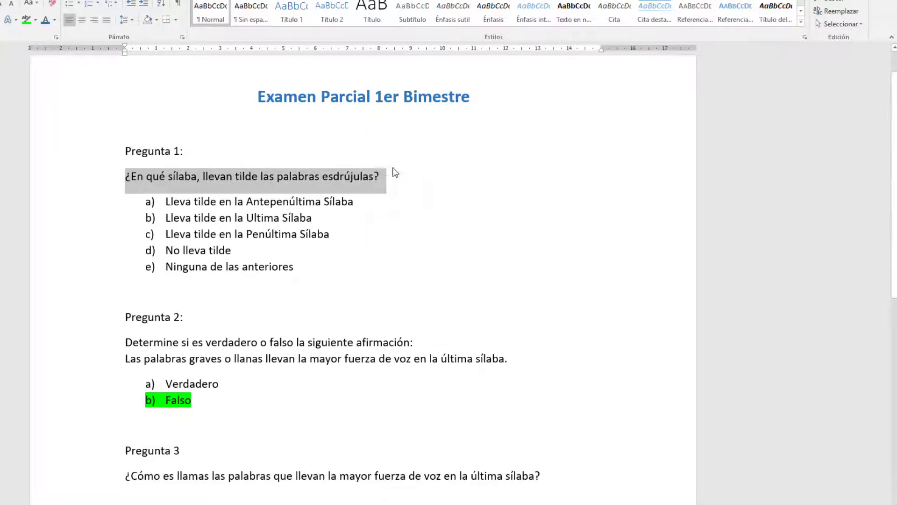
key("alt+Tab")
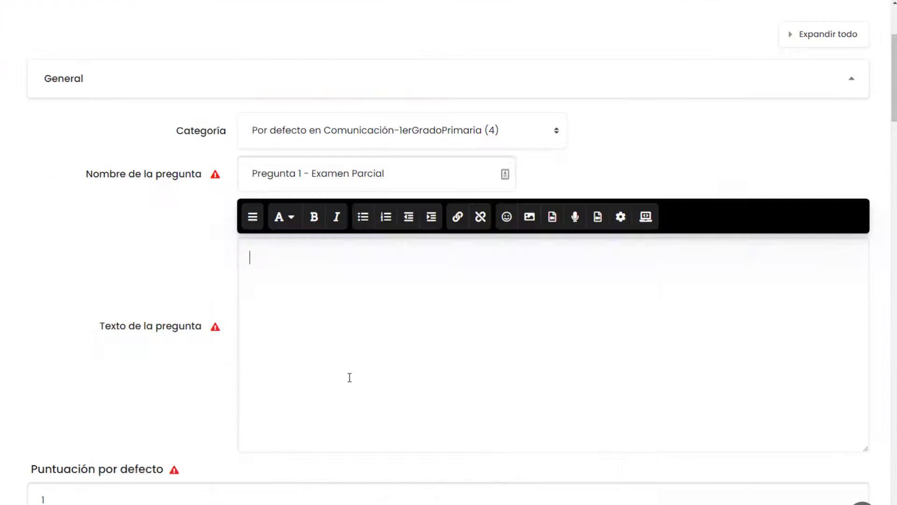
right_click(340, 297)
left_click(397, 363)
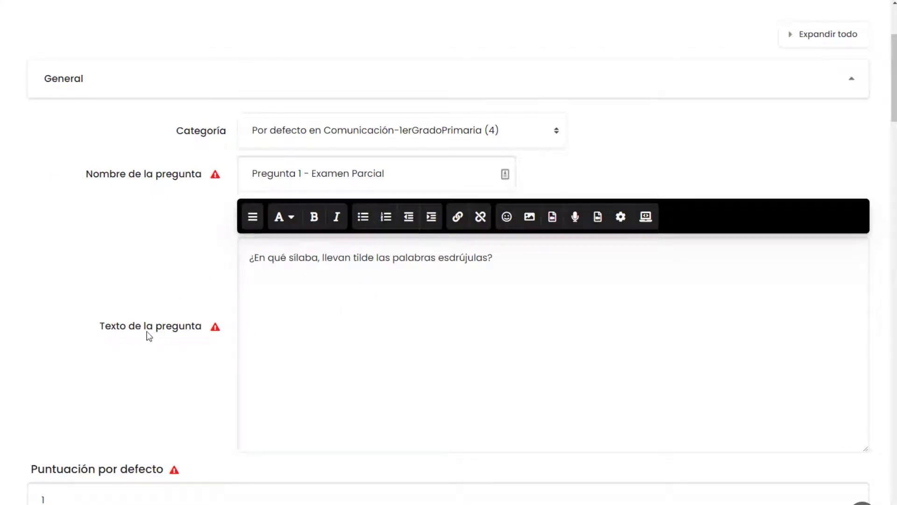
- Make the word "esdrújulas" bold in the question text and check the finished sentence
left_click(503, 275)
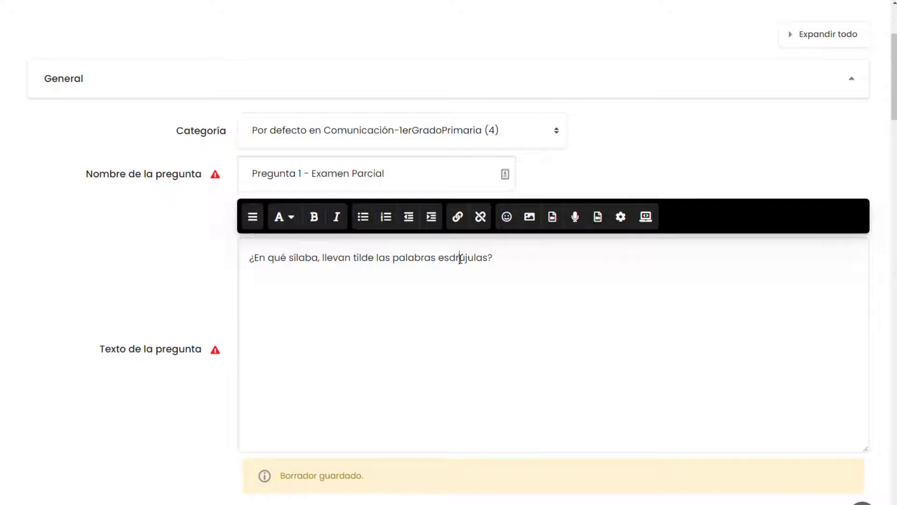
double_click(460, 259)
left_click(313, 217)
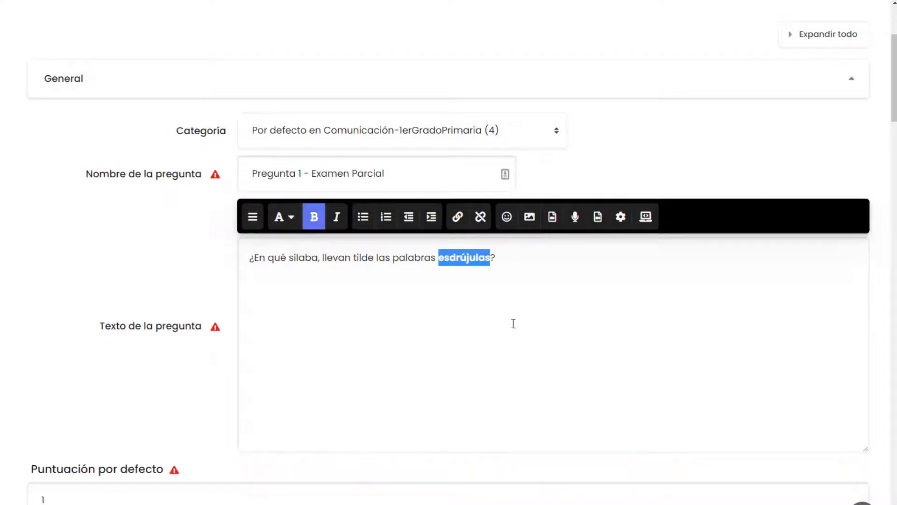
left_click(510, 304)
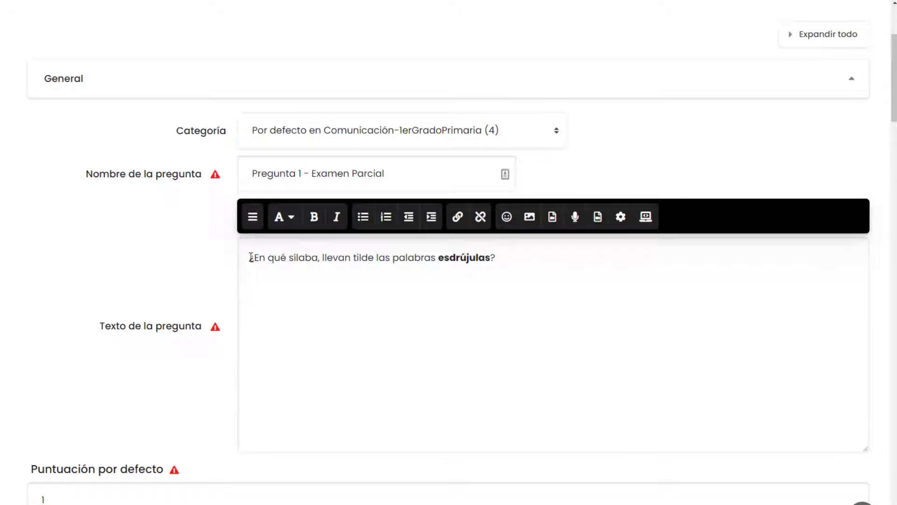
left_click_drag(510, 258, 252, 257)
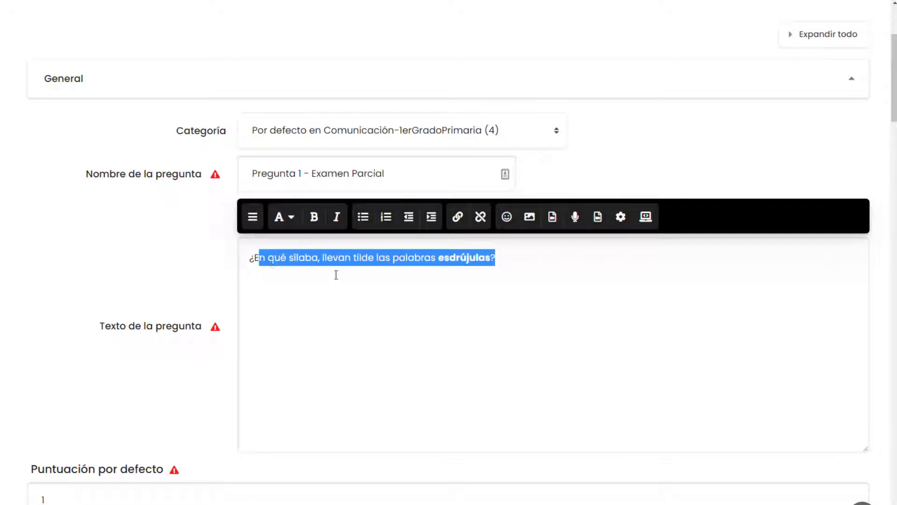
left_click(503, 280)
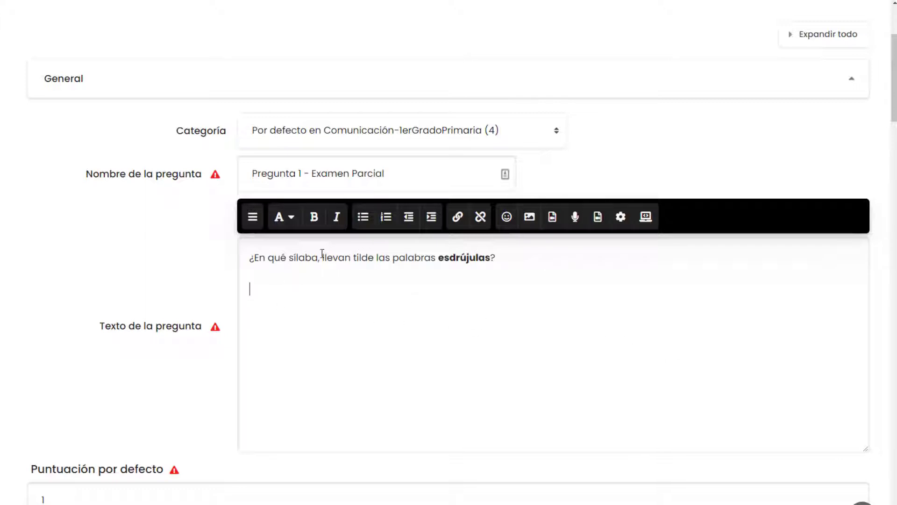
left_click(255, 259)
- Review the question text against the default score and enter 1 as the default score
scroll(353, 310, "down", 3)
scroll(313, 253, "down", 1)
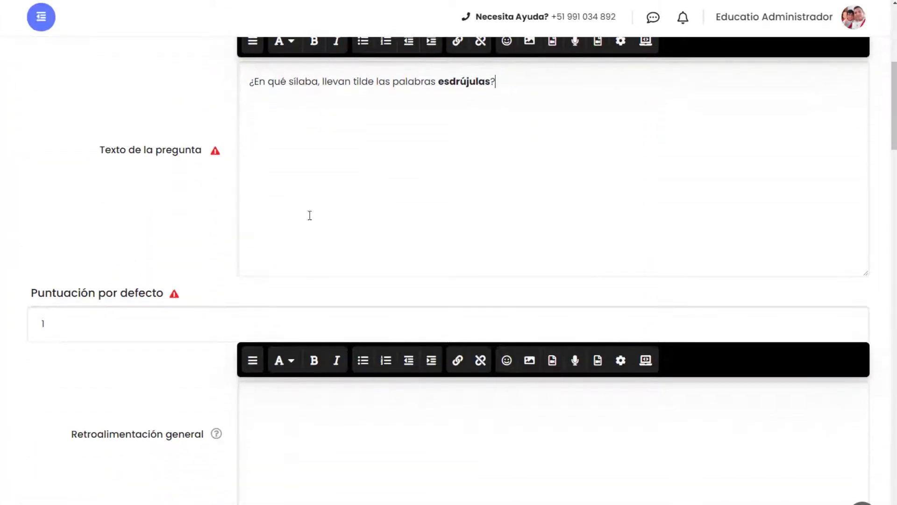
scroll(342, 217, "down", 2)
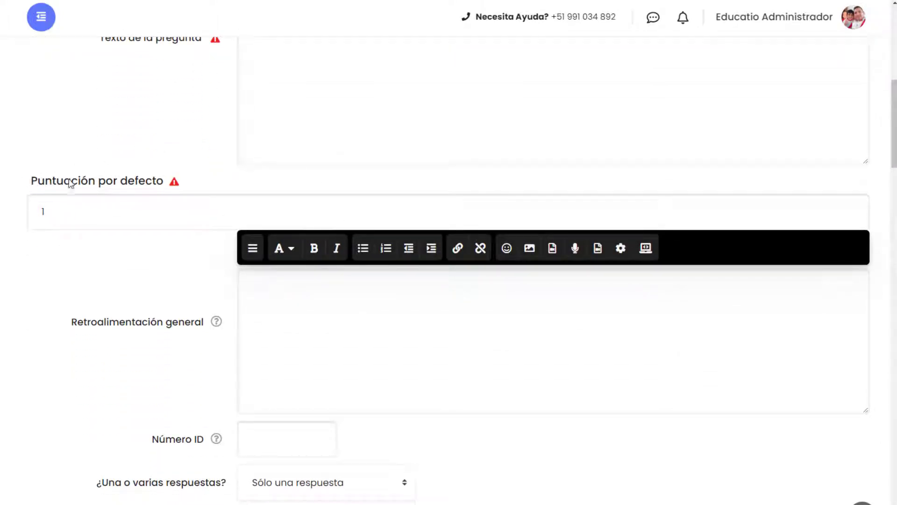
left_click(139, 206)
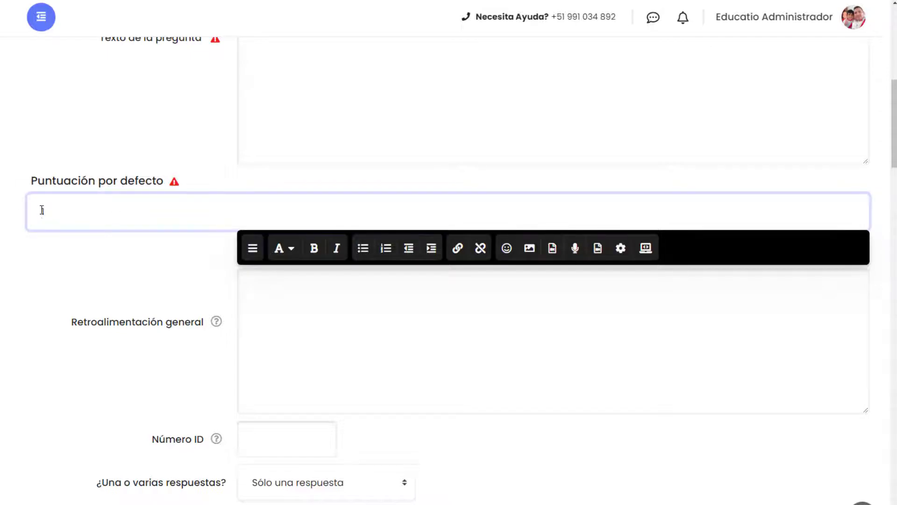
scroll(100, 221, "up", 3)
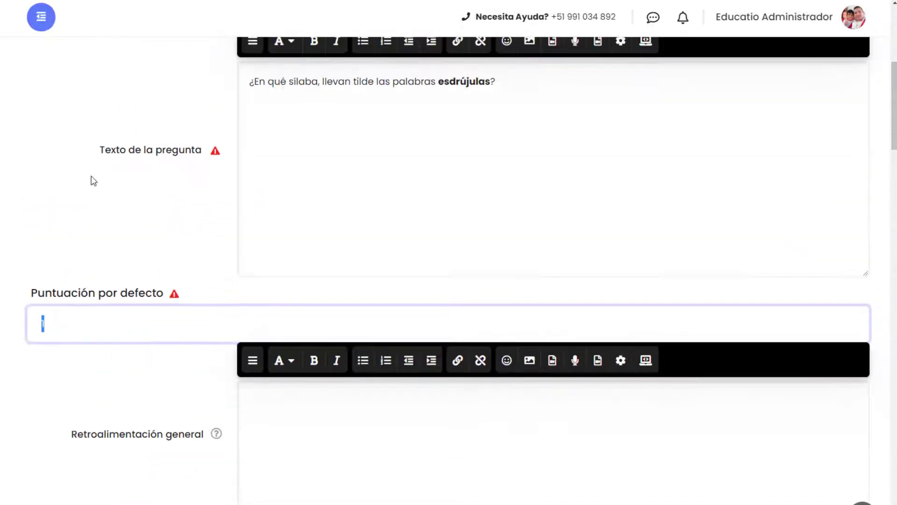
scroll(124, 210, "down", 1)
scroll(156, 237, "up", 2)
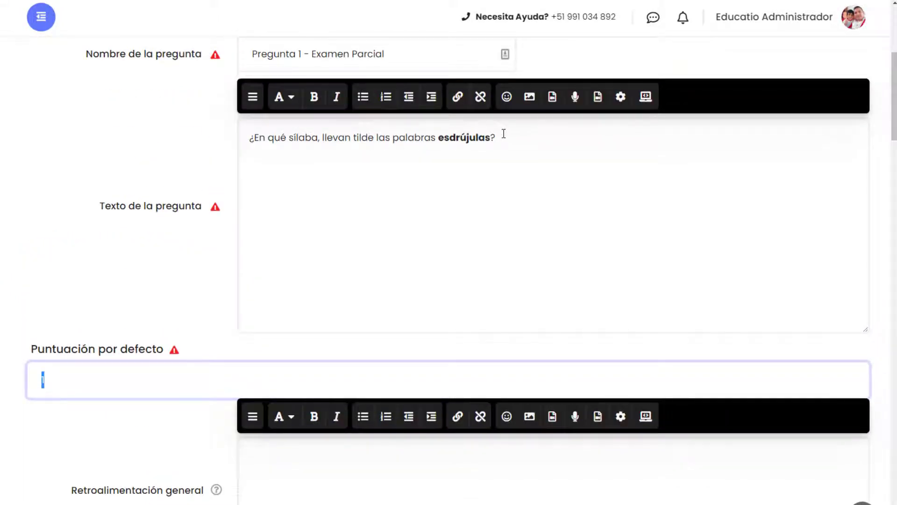
type("1")
scroll(223, 309, "down", 1)
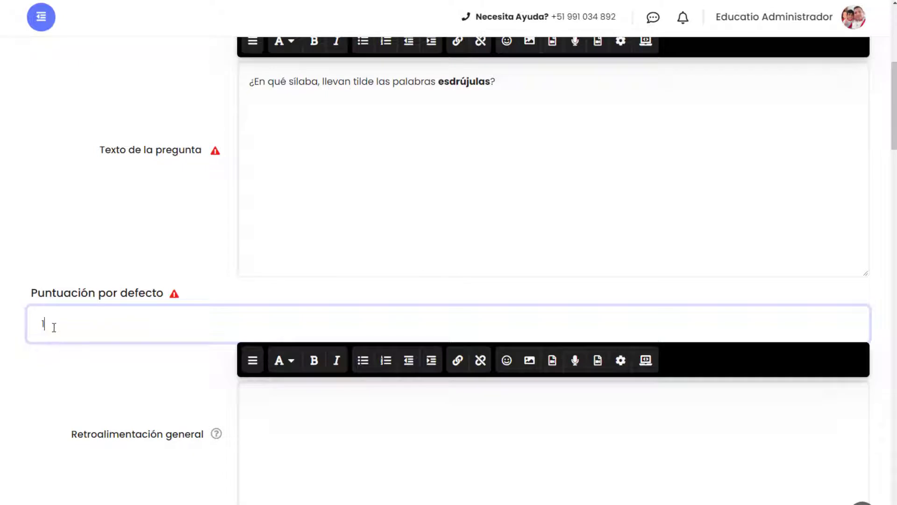
- Set the question's default score to 2 and place the cursor in the general feedback text
double_click(42, 326)
type("2")
left_click_drag(74, 329, 17, 338)
left_click(70, 330)
left_click_drag(73, 323, 42, 324)
type("2")
left_click(383, 416)
scroll(128, 336, "down", 1)
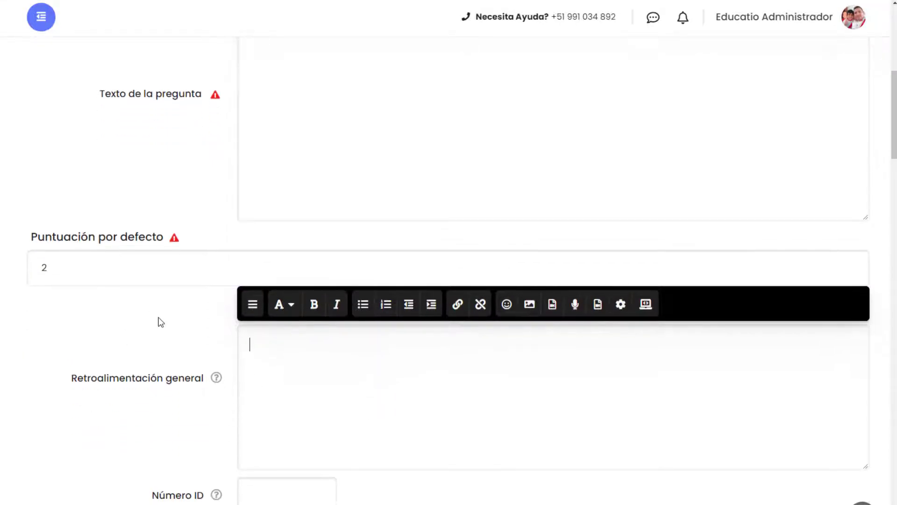
scroll(160, 322, "down", 2)
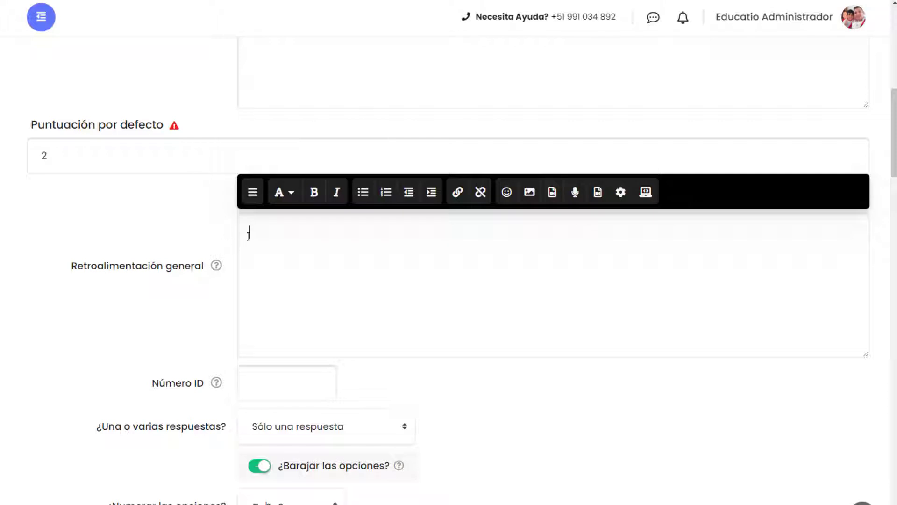
- Examine the question's default score together with the question text and the general feedback field
scroll(382, 269, "up", 1)
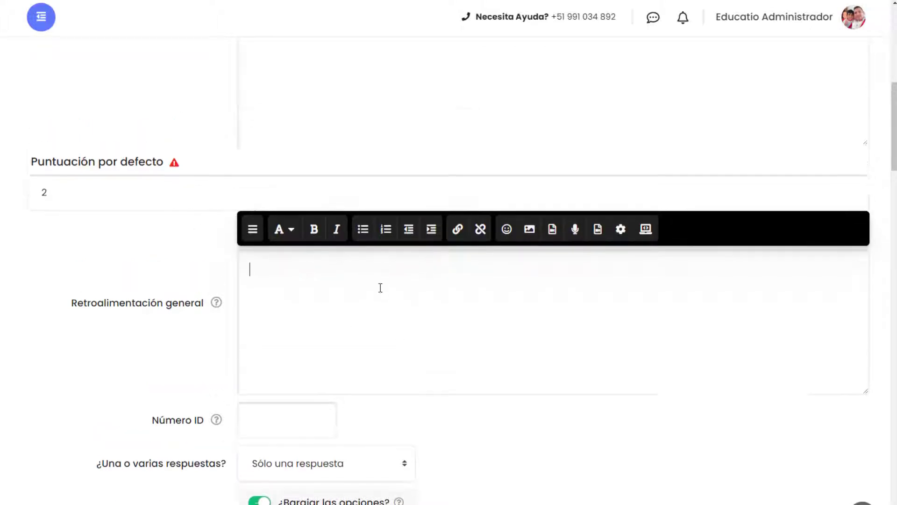
double_click(43, 213)
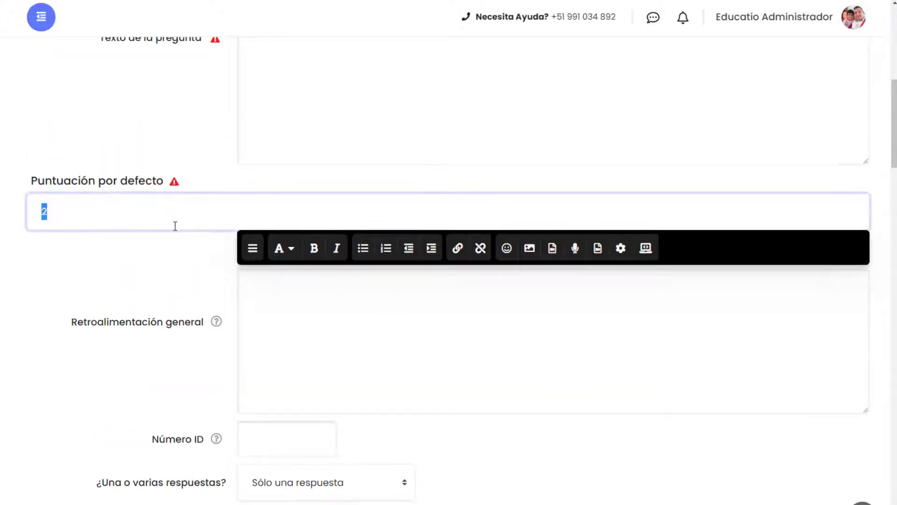
scroll(176, 226, "up", 3)
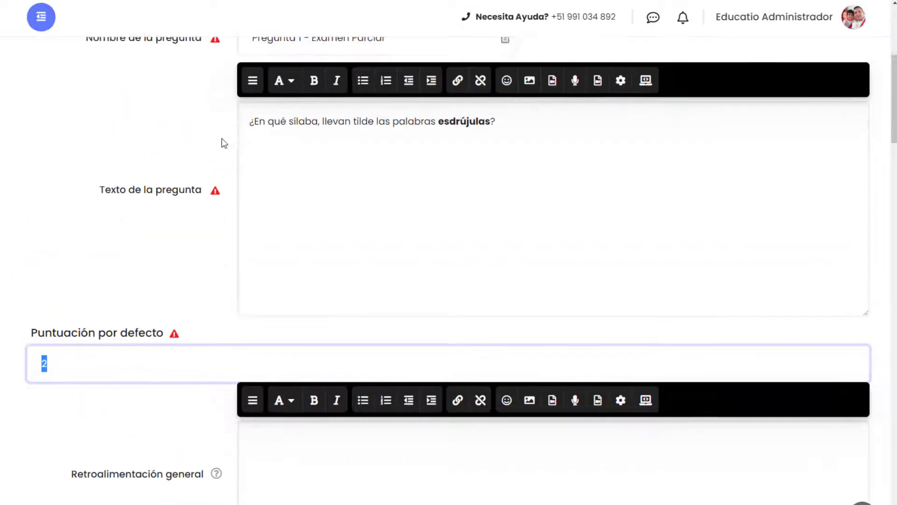
scroll(379, 274, "down", 2)
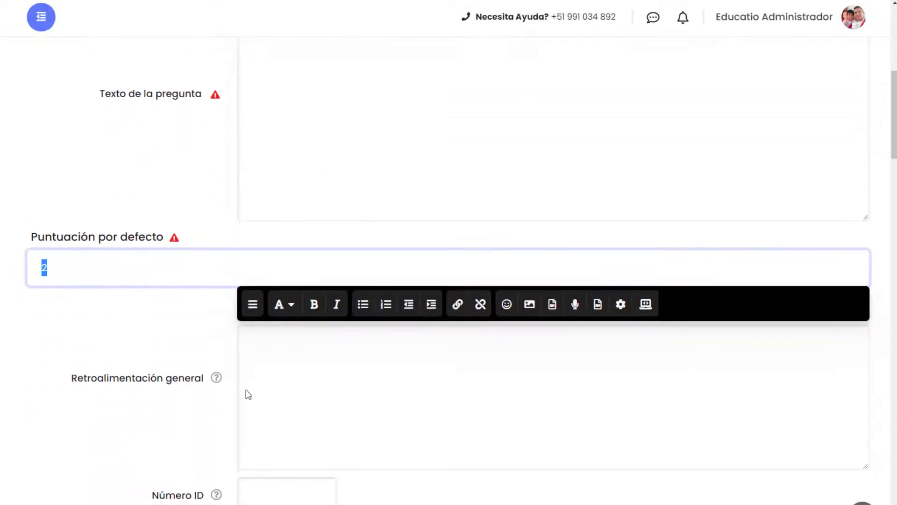
left_click(272, 360)
scroll(272, 360, "down", 2)
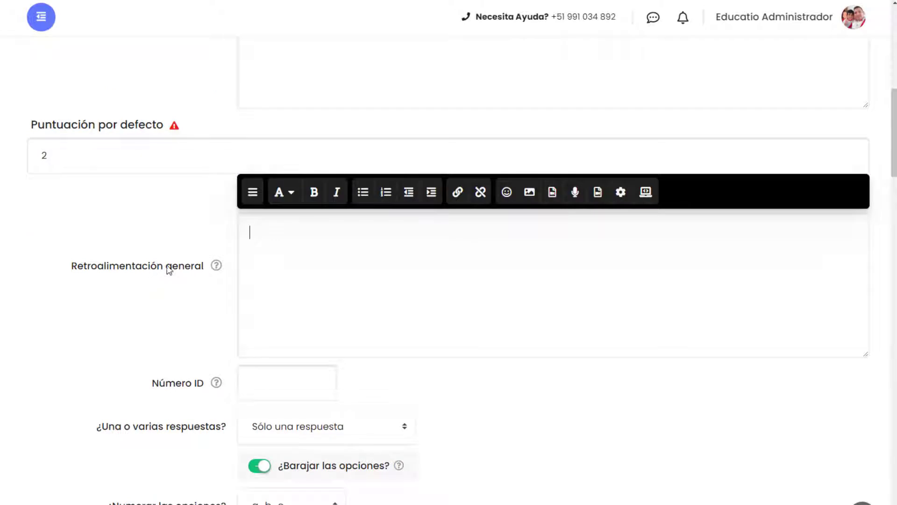
scroll(302, 307, "up", 2)
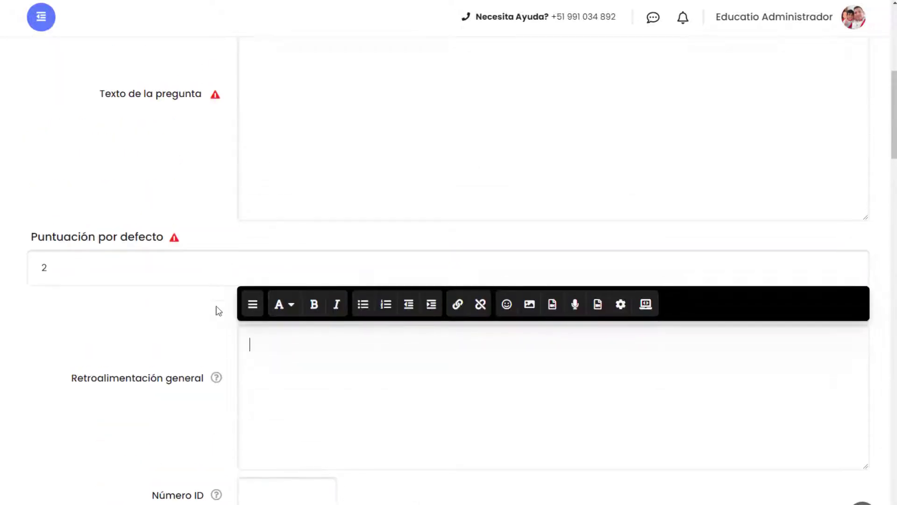
scroll(286, 344, "down", 2)
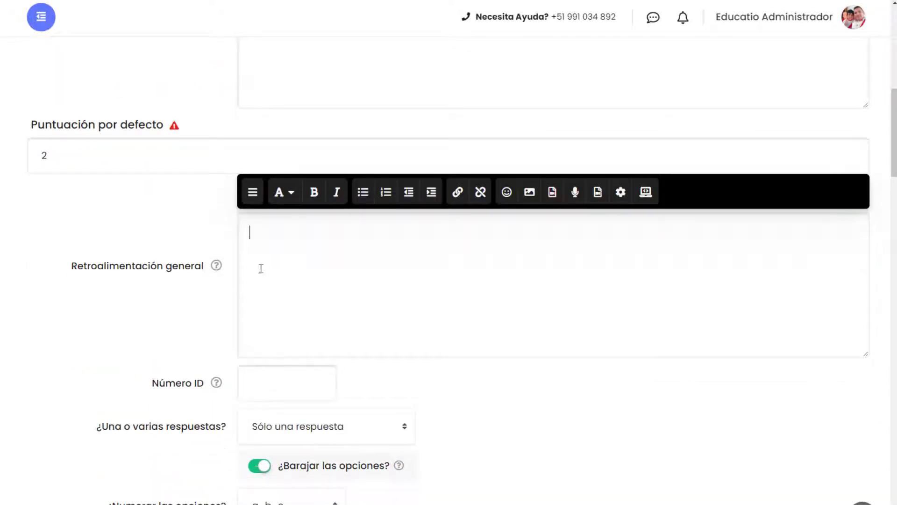
scroll(296, 326, "up", 1)
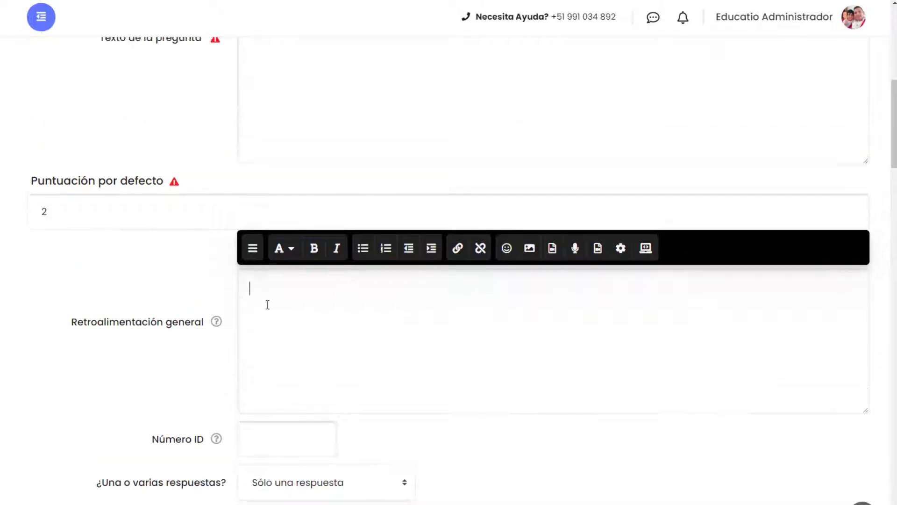
- Reread the question text about "esdrújulas" and check which default score and general feedback belong to it
scroll(262, 292, "up", 4)
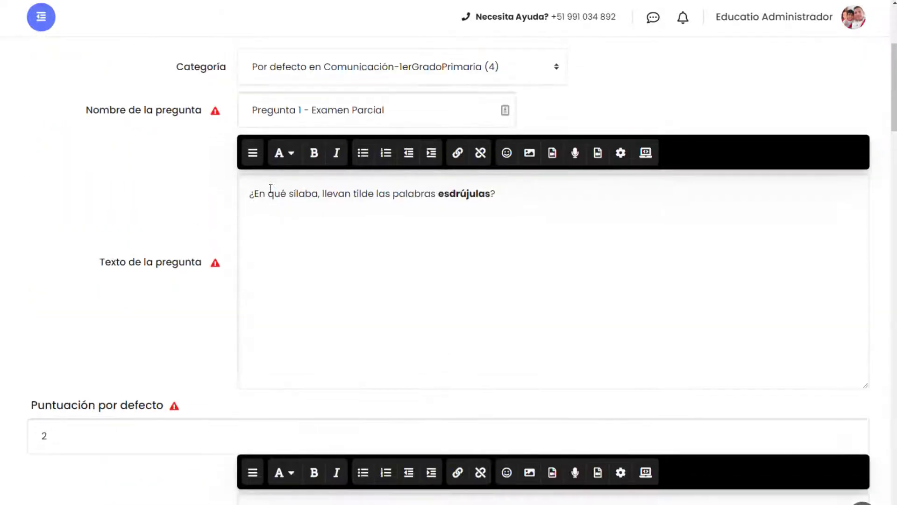
left_click_drag(253, 194, 495, 227)
scroll(278, 192, "down", 2)
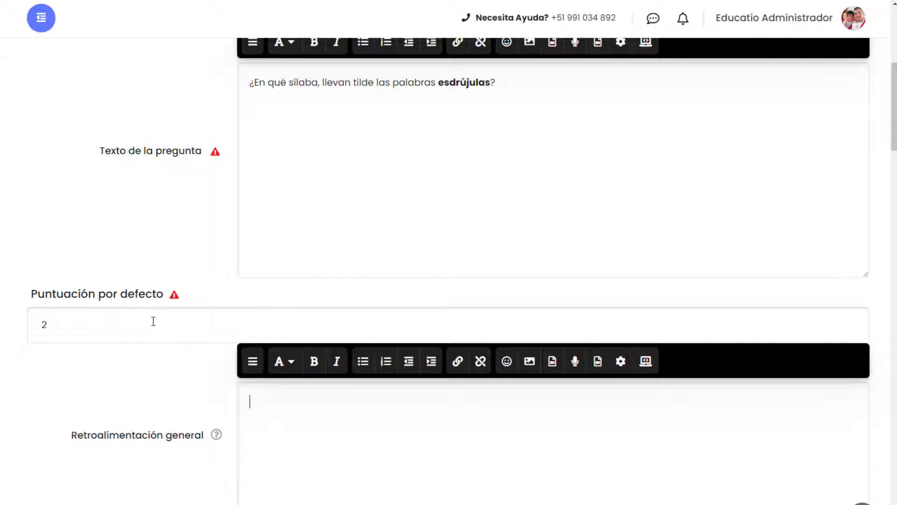
scroll(312, 392, "down", 2)
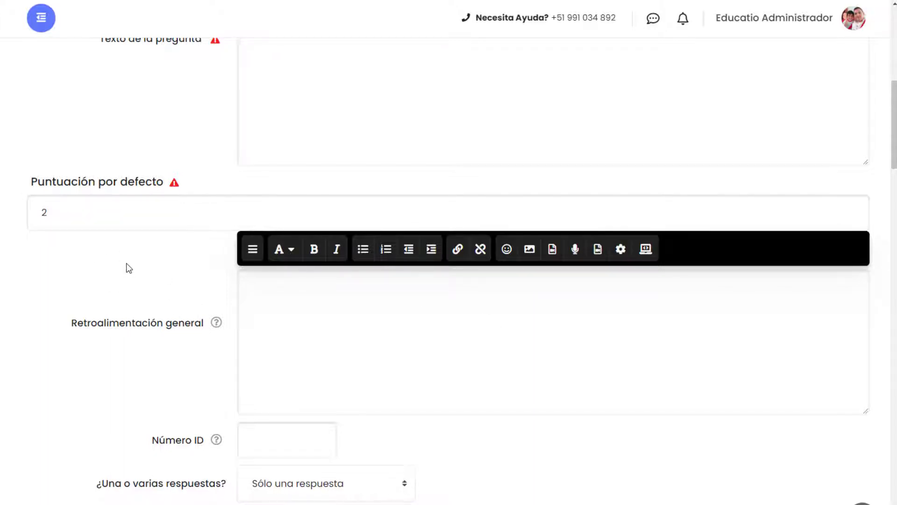
scroll(173, 217, "up", 2)
scroll(164, 269, "up", 1)
scroll(246, 350, "down", 3)
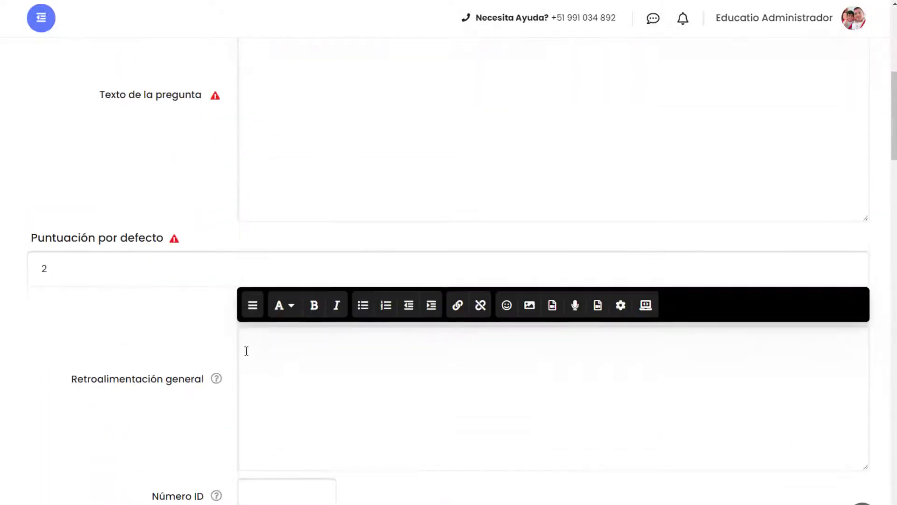
- Inspect the choices for one or several answers and keep "Sólo una respuesta"
scroll(308, 302, "down", 3)
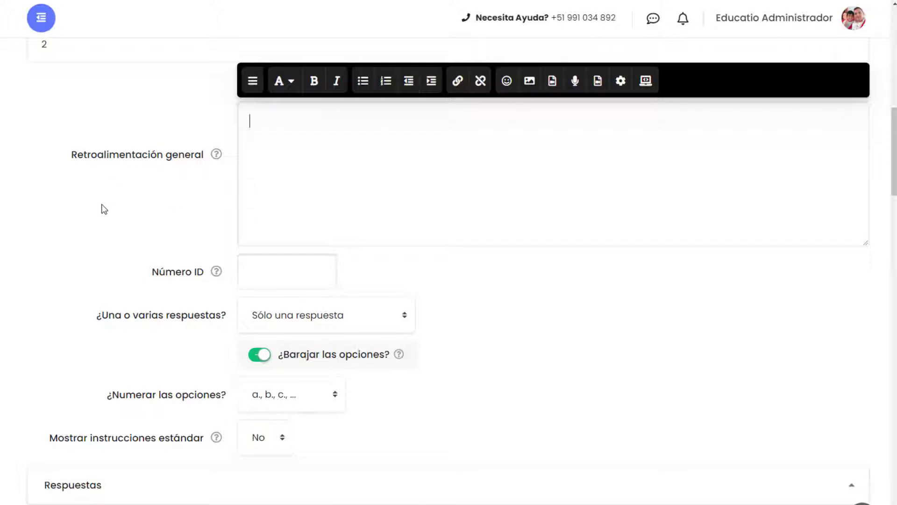
scroll(112, 253, "down", 1)
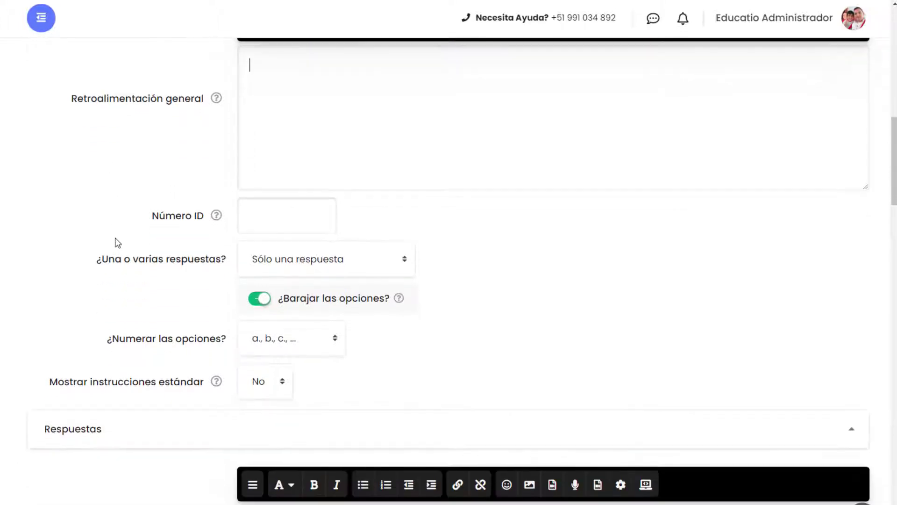
left_click(359, 259)
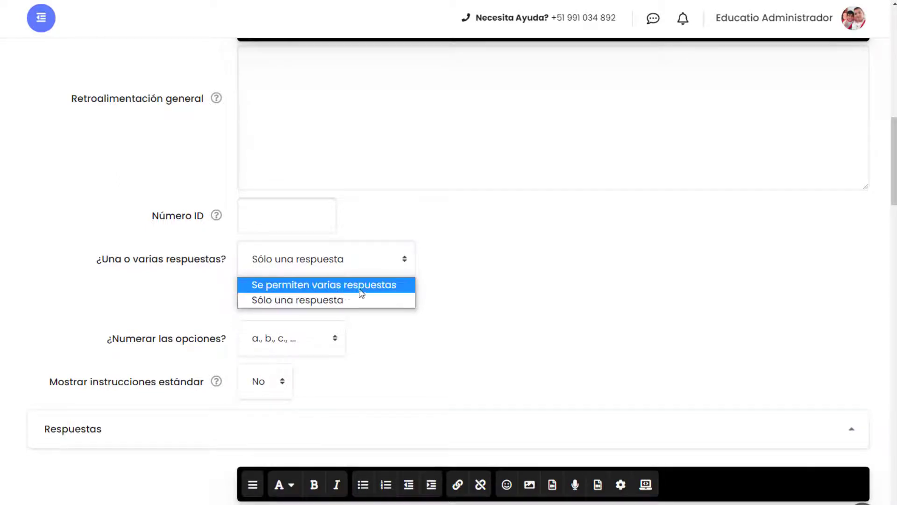
left_click(491, 324)
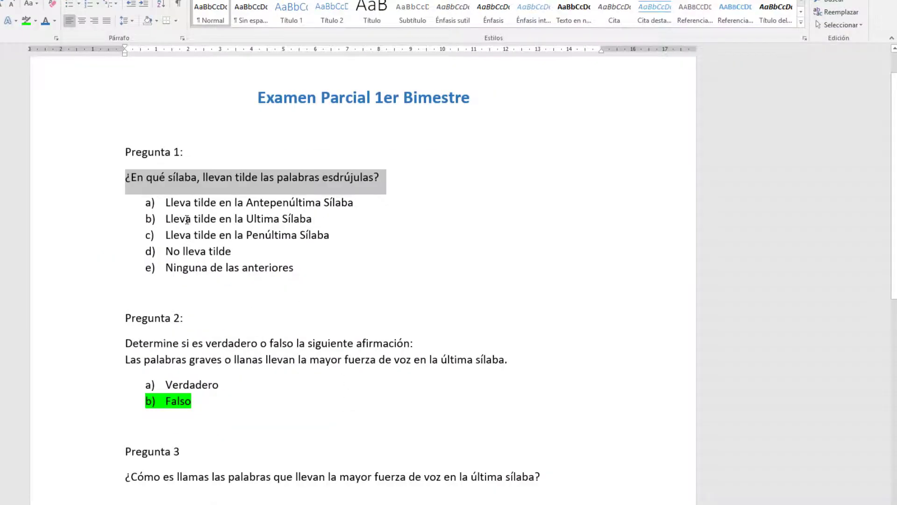
- Switch to the Word exam and highlight answer a) "Lleva tilde en la Antepenúltima Sílaba" of Pregunta 1 in bright green
left_click(186, 219)
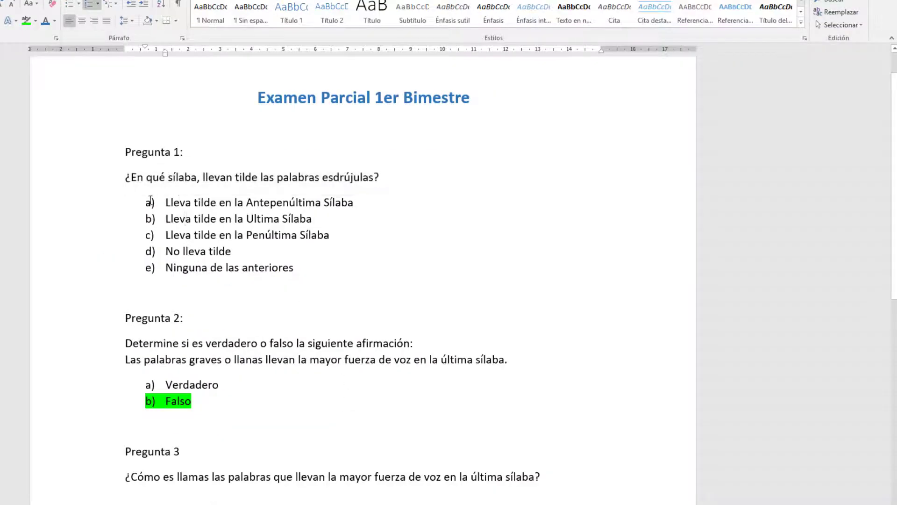
left_click(126, 205)
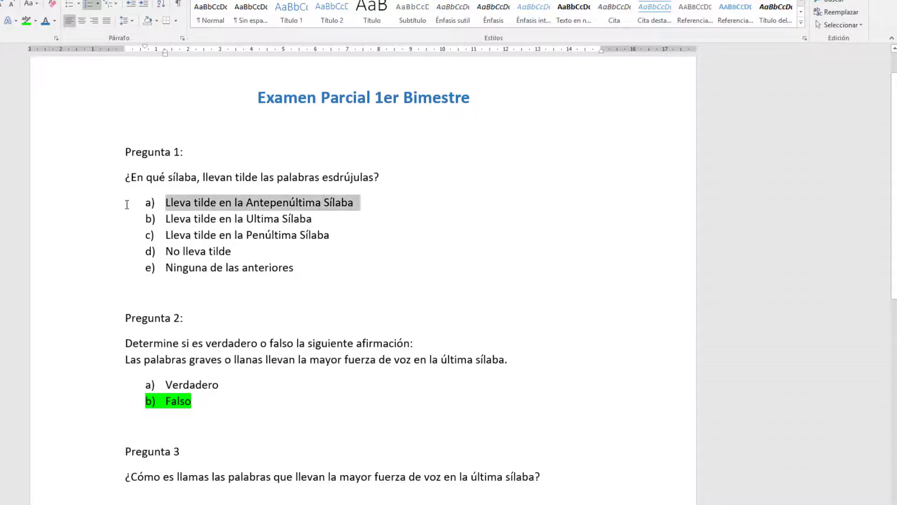
left_click(26, 21)
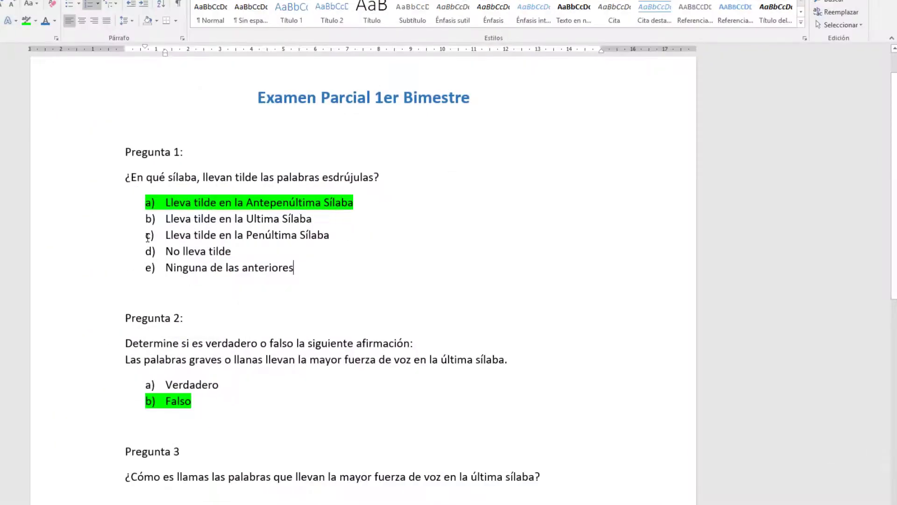
- Examine the other answers of Pregunta 1, including c) "Lleva tilde en la Penúltima Sílaba", for further correct options
left_click_drag(148, 237, 146, 264)
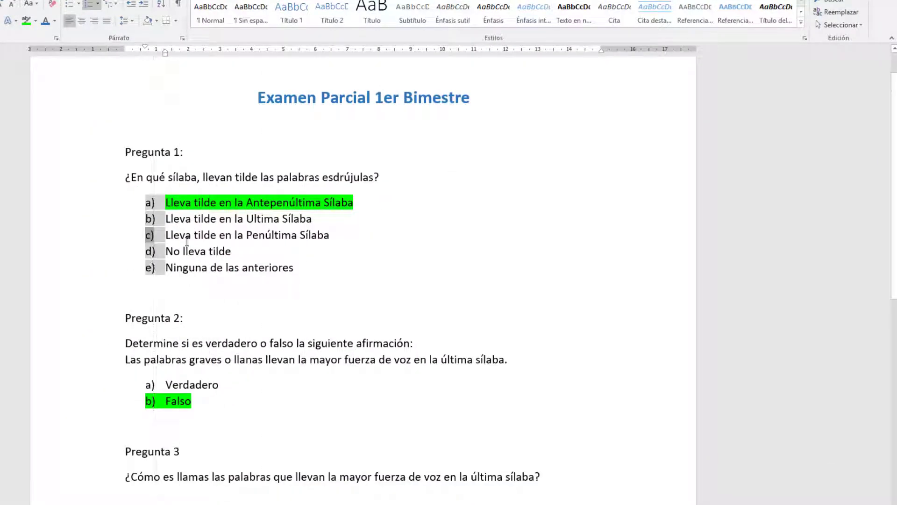
left_click(195, 237)
left_click_drag(333, 236, 147, 241)
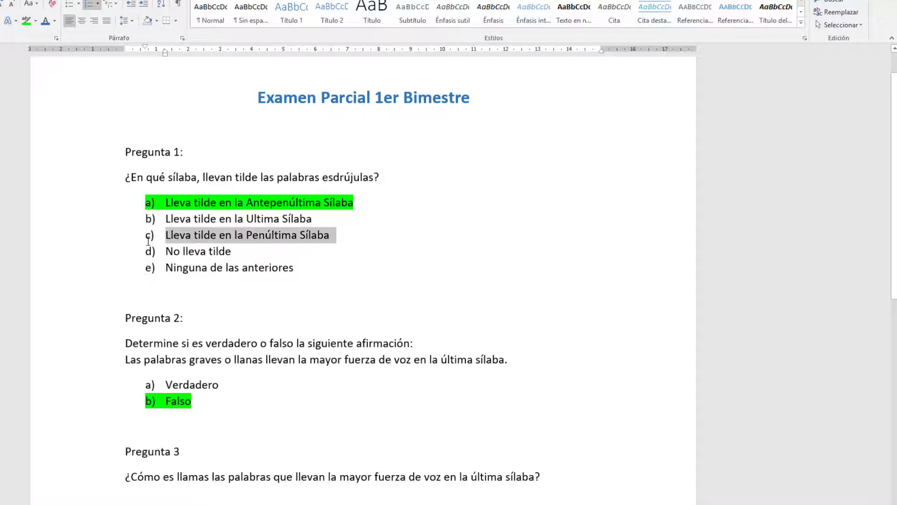
left_click(378, 221)
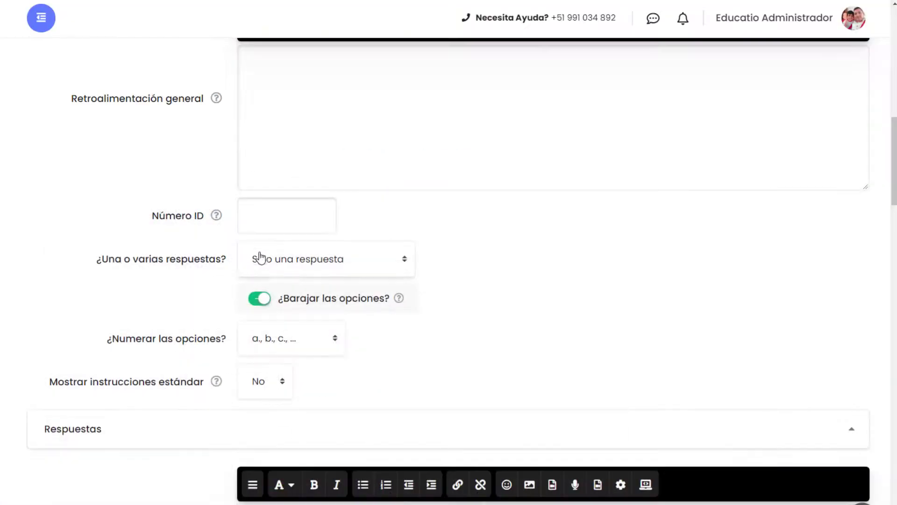
- Return to the question form in Chrome, recheck the single or multiple answer choices and view the shuffle and numbering settings
left_click(297, 260)
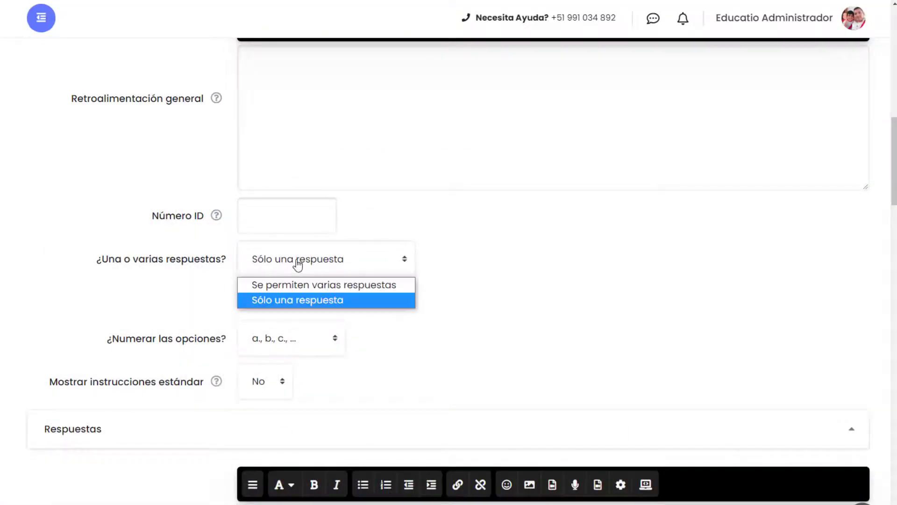
left_click(468, 265)
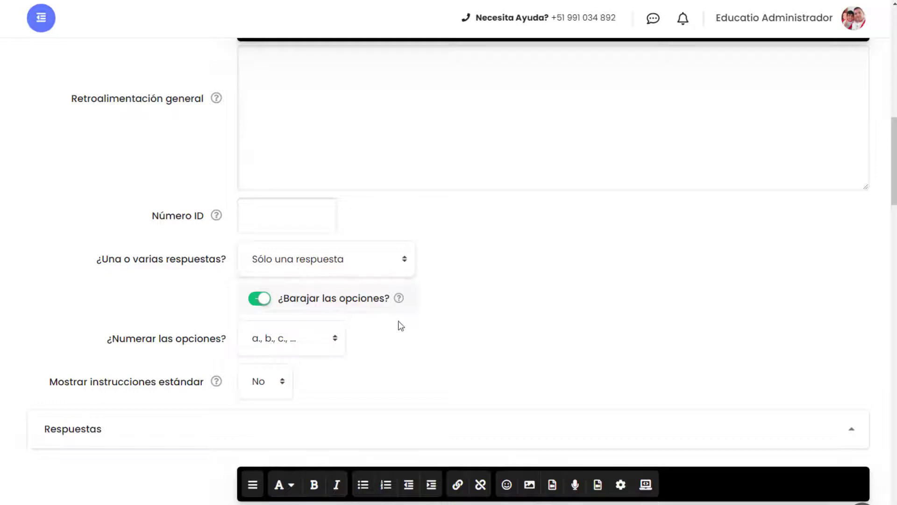
scroll(446, 337, "down", 1)
scroll(345, 299, "down", 1)
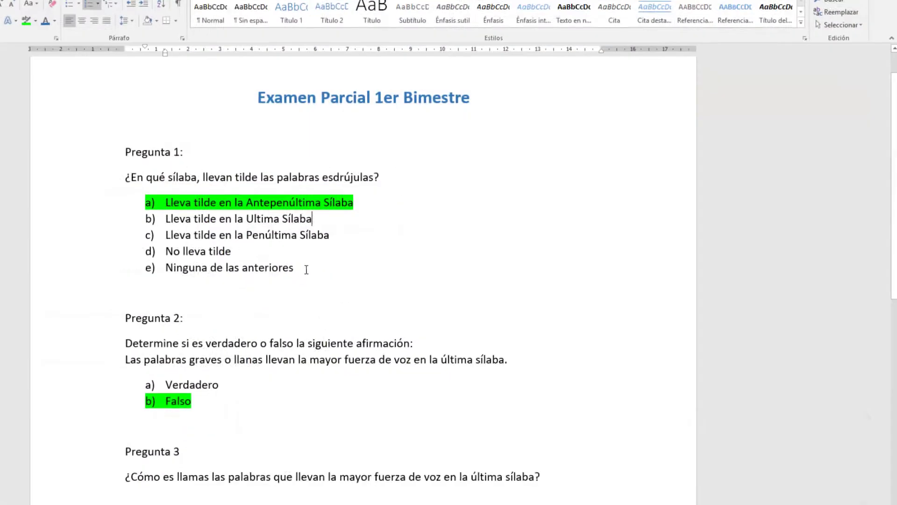
- Switch to the Word exam and examine the order and a) to e) lettering of the answers under Pregunta 1
left_click_drag(306, 269, 166, 218)
left_click(360, 251)
left_click(149, 203)
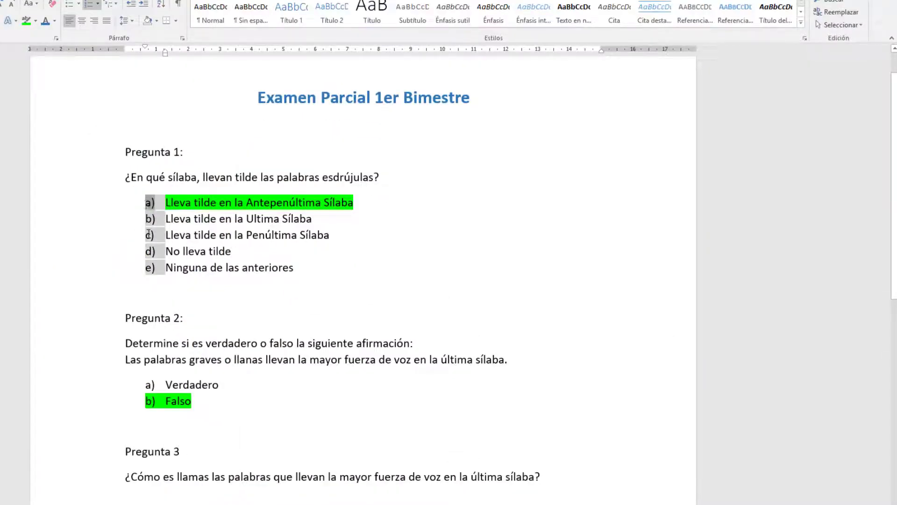
left_click(160, 275)
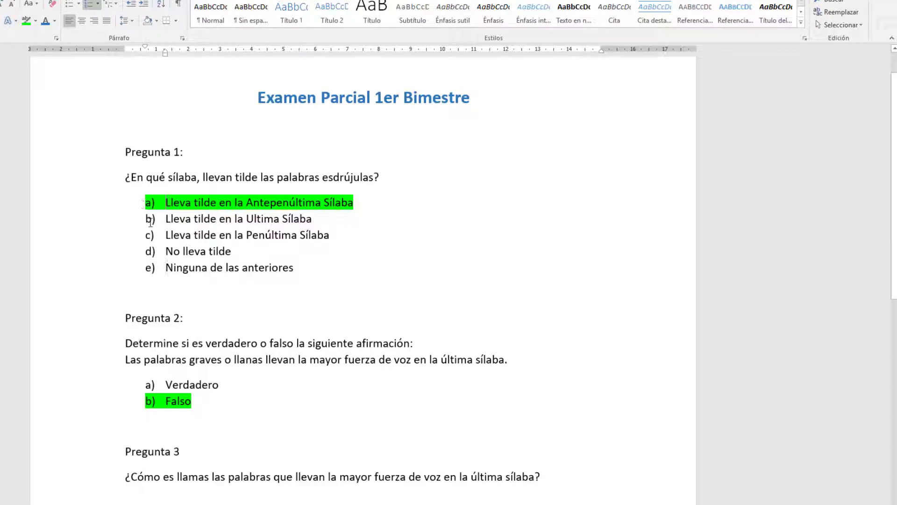
left_click(150, 219)
left_click(150, 252)
left_click(166, 245)
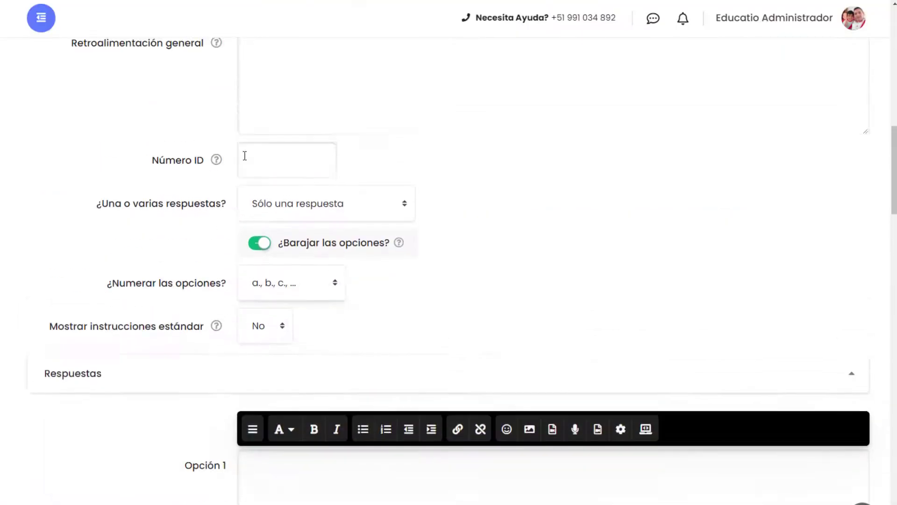
- Review the form in Chrome down to the Opción 1 answer fields and compare them with the Pregunta 1 answers in Word
scroll(245, 156, "up", 4)
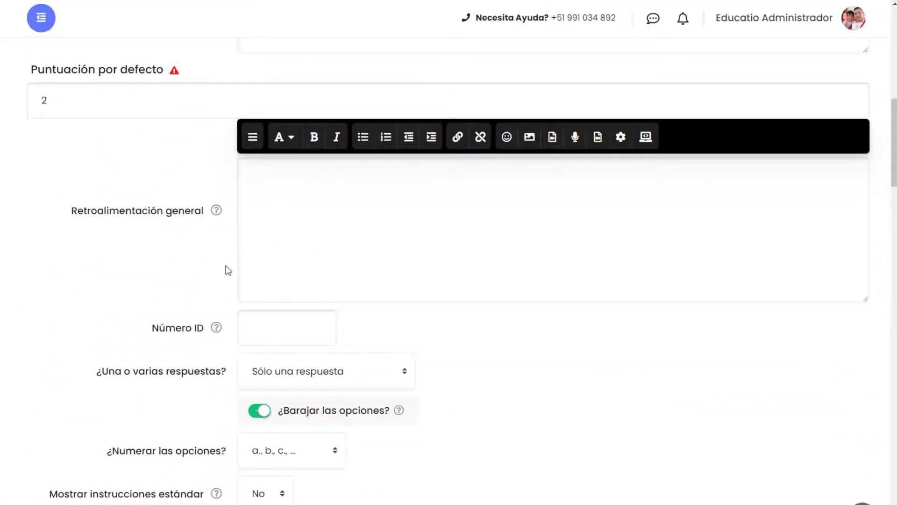
scroll(228, 270, "down", 4)
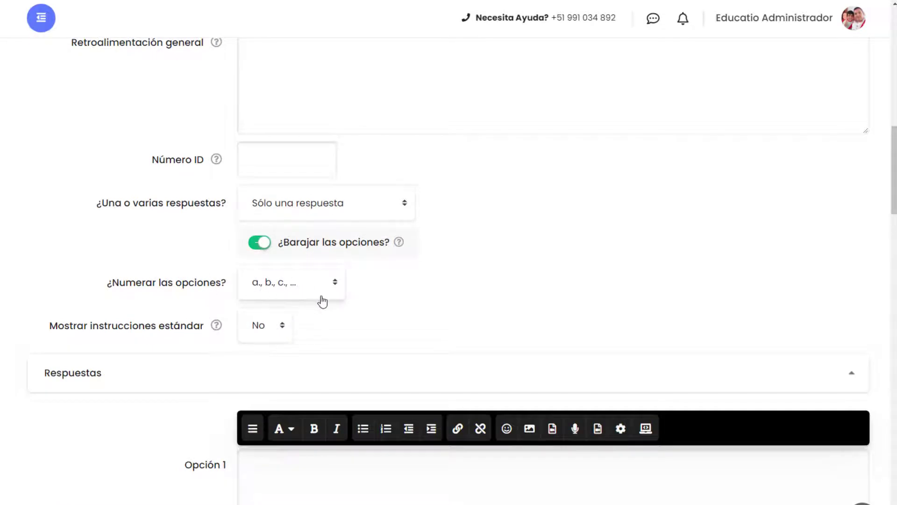
scroll(215, 335, "down", 4)
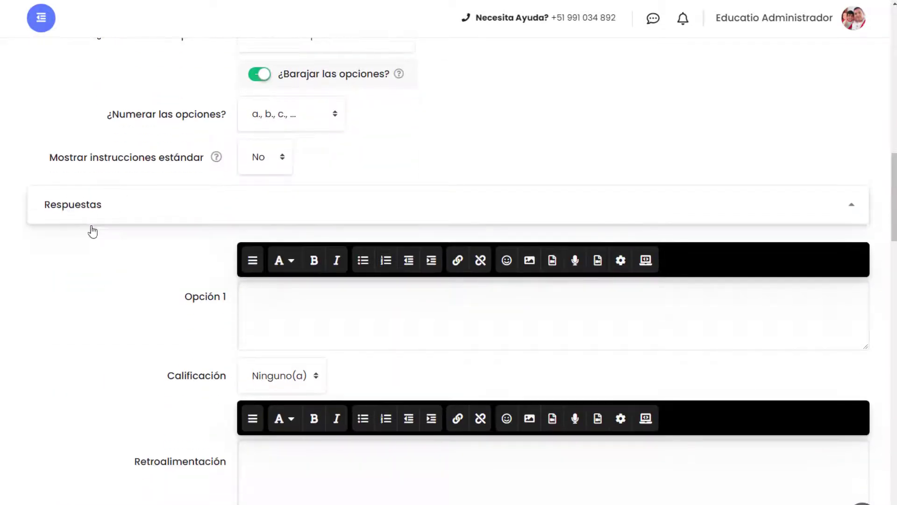
scroll(103, 243, "down", 1)
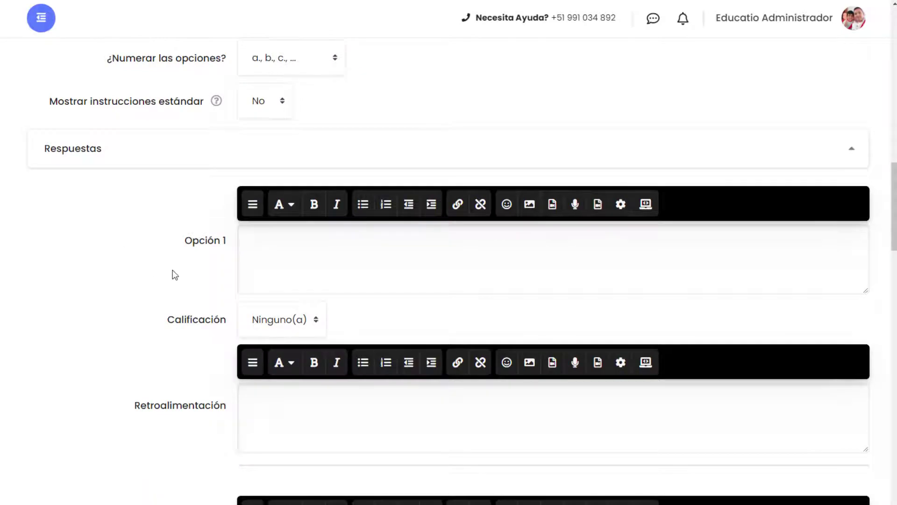
scroll(171, 270, "down", 2)
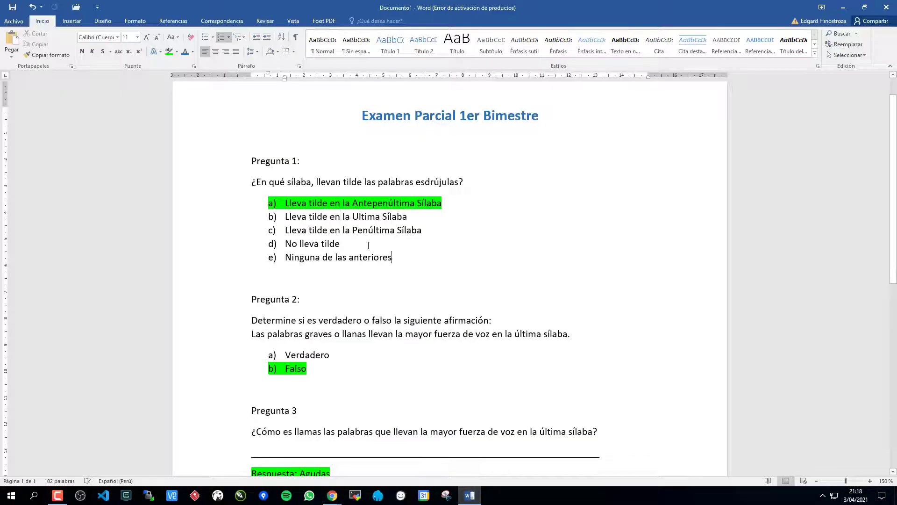
left_click_drag(394, 264, 446, 201)
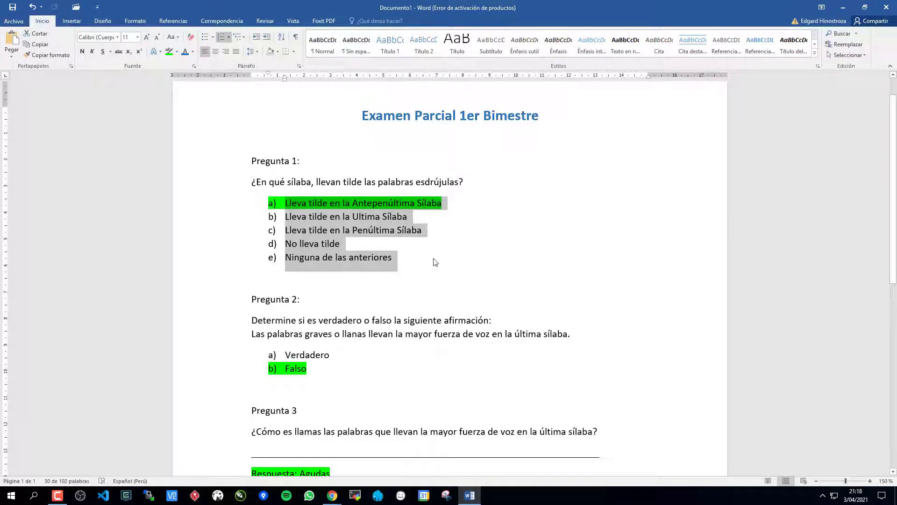
left_click(410, 237)
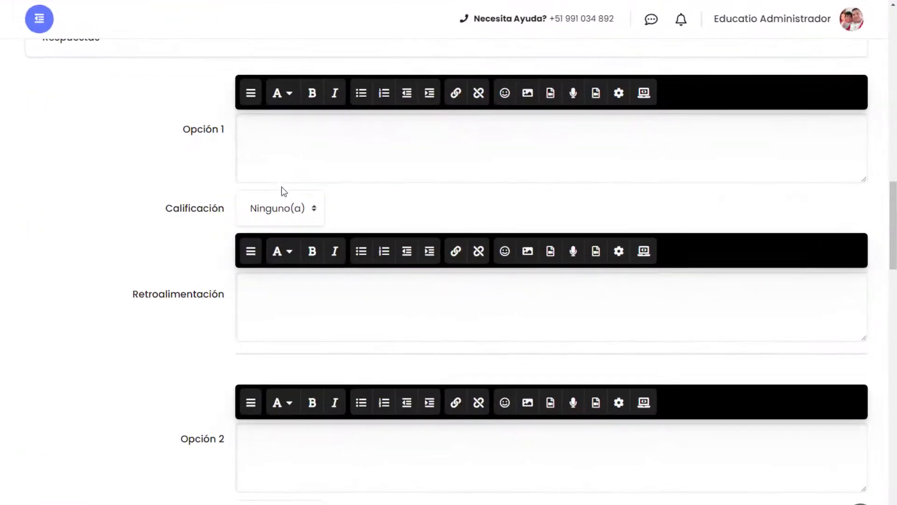
- Review the answer blocks from Opción 1 to Opción 5 and the choice for adding three more blank options
scroll(367, 193, "down", 2)
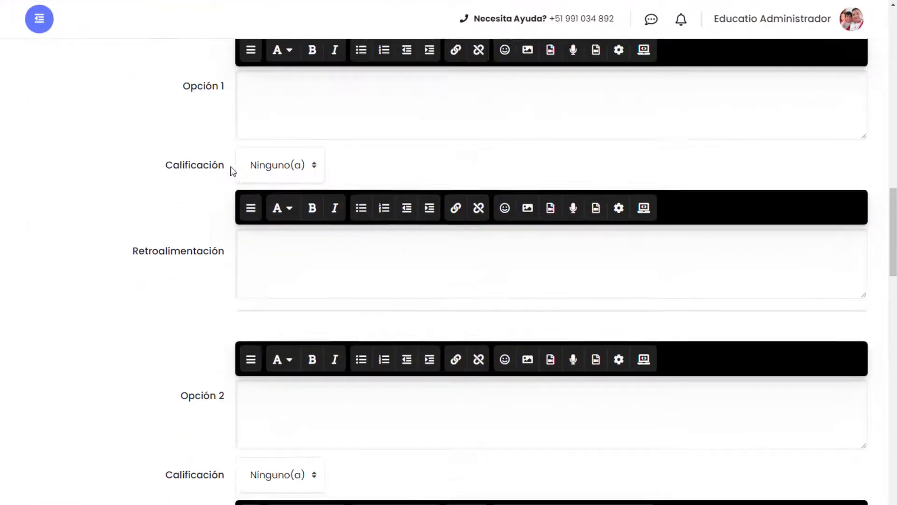
scroll(230, 166, "up", 1)
double_click(200, 131)
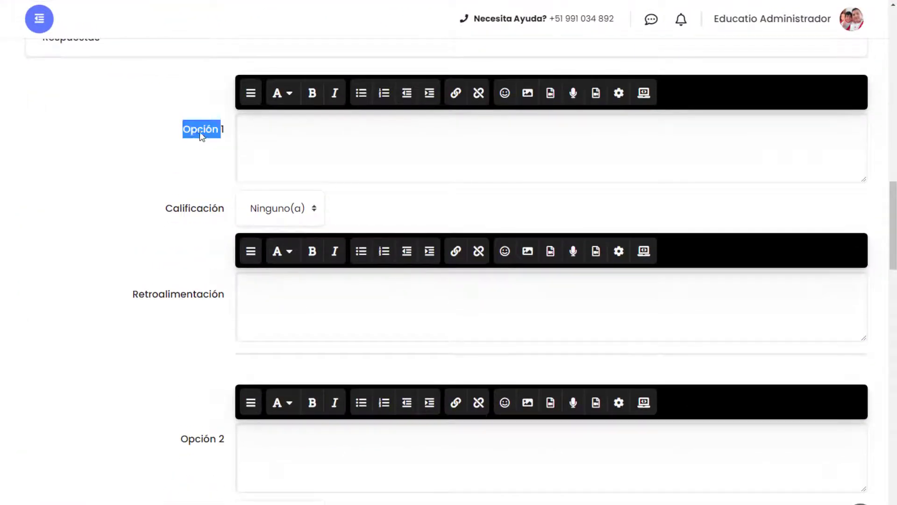
scroll(205, 414, "down", 4)
scroll(227, 410, "down", 15)
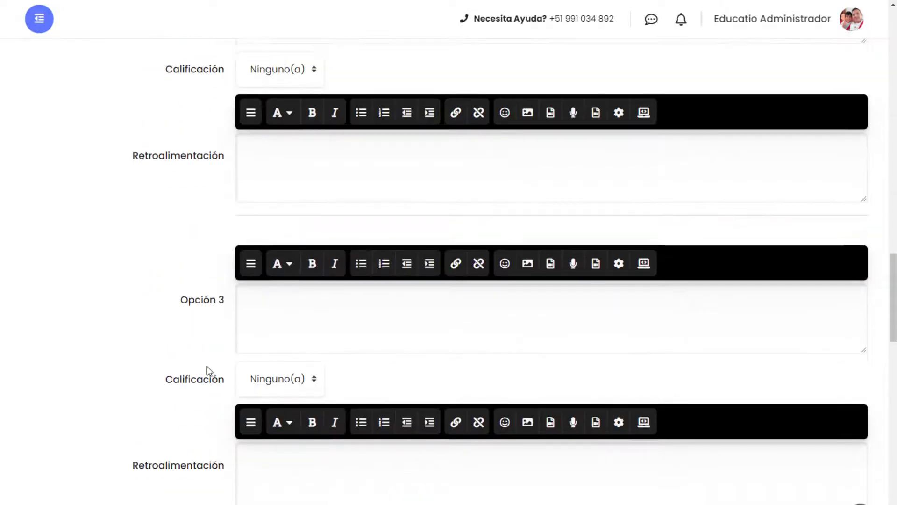
scroll(214, 427, "down", 6)
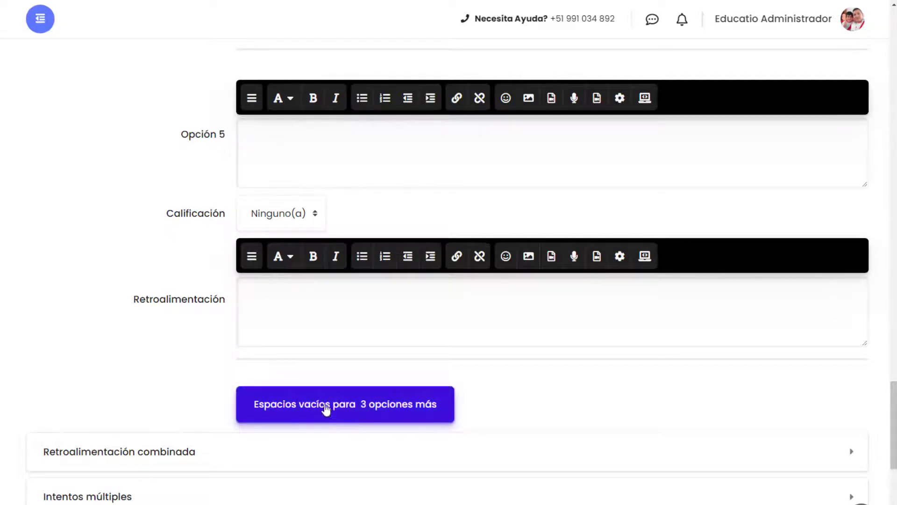
left_click(391, 399)
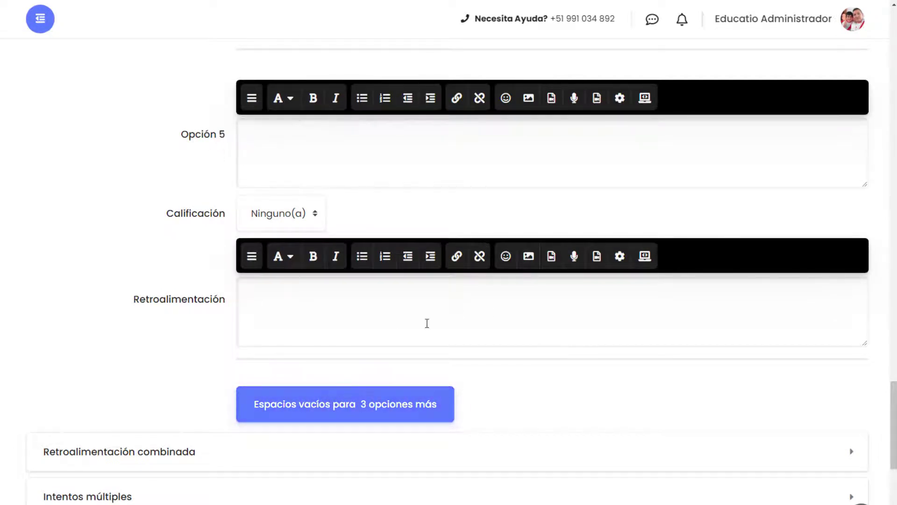
- Go back over the Opción 2 to Opción 4 blocks and examine their answer, Calificación and Retroalimentación fields
scroll(308, 401, "up", 8)
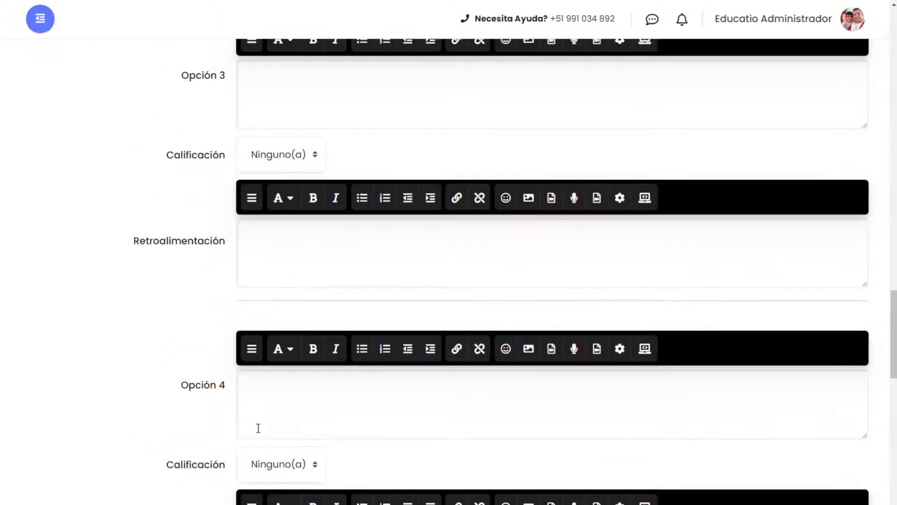
scroll(290, 453, "up", 2)
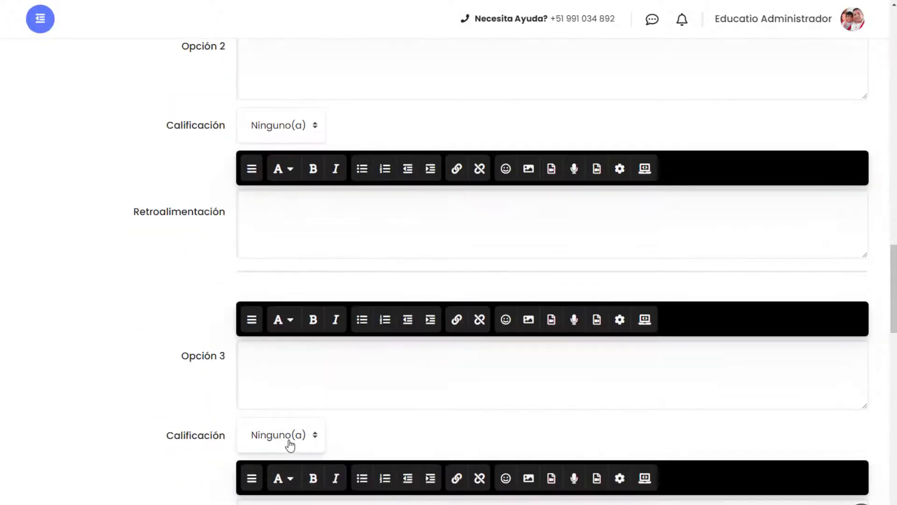
scroll(290, 446, "down", 1)
scroll(286, 456, "down", 4)
scroll(287, 476, "up", 2)
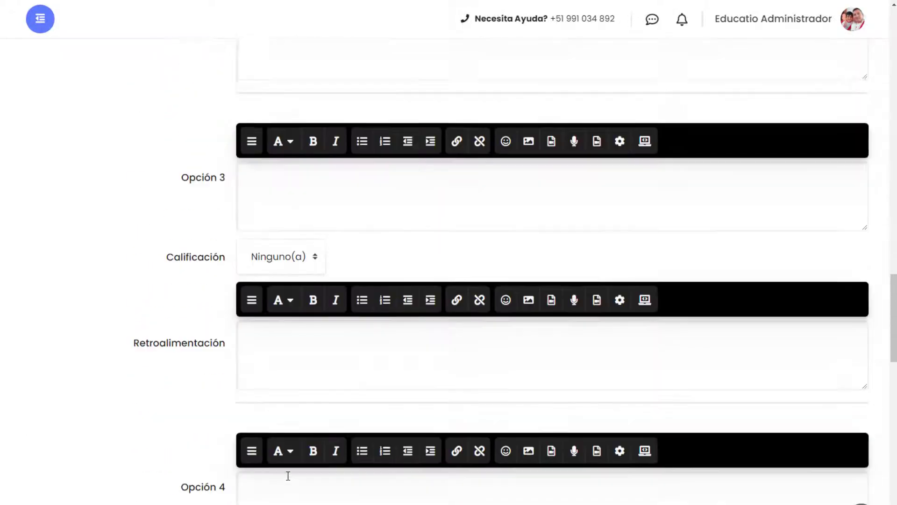
scroll(288, 475, "up", 6)
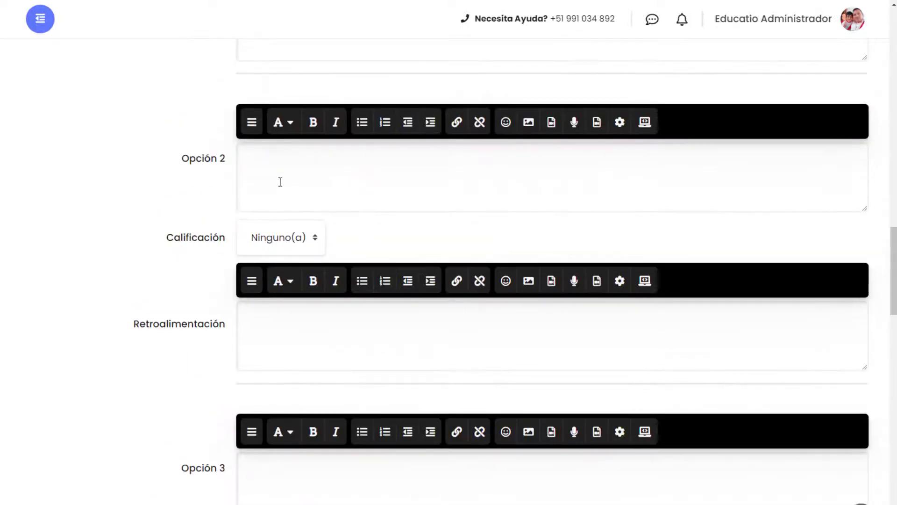
scroll(264, 287, "up", 3)
scroll(262, 289, "down", 9)
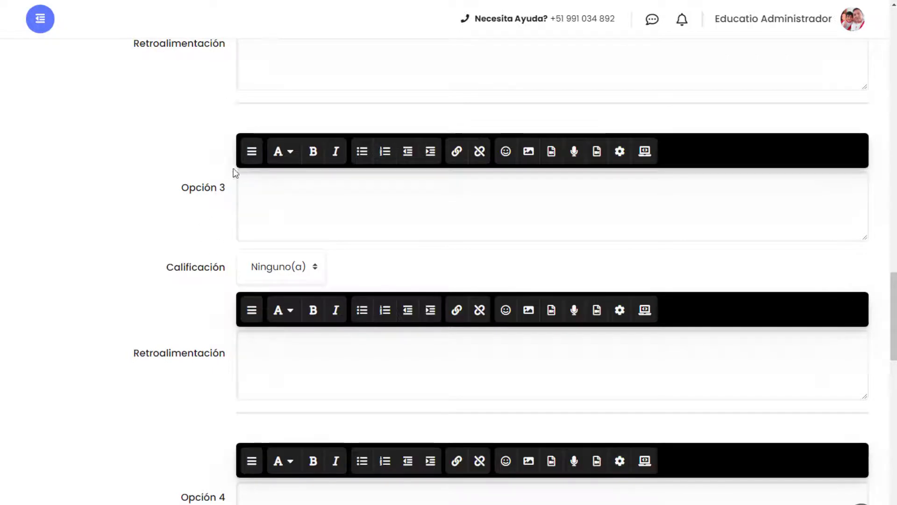
left_click(285, 205)
scroll(220, 214, "up", 1)
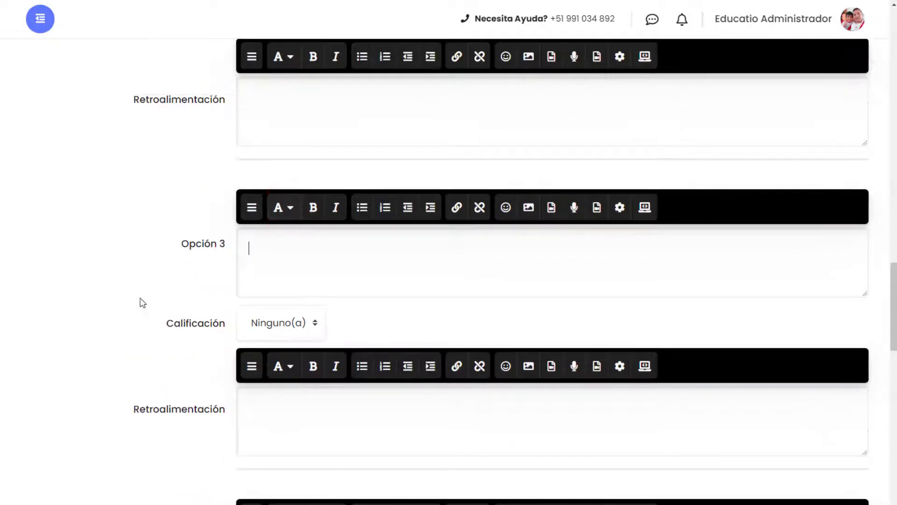
- Copy Pregunta 1's answer a) "Lleva tilde en la Antepenúltima Sílaba" from the Word exam into Opción 1 in Chrome
scroll(172, 309, "up", 12)
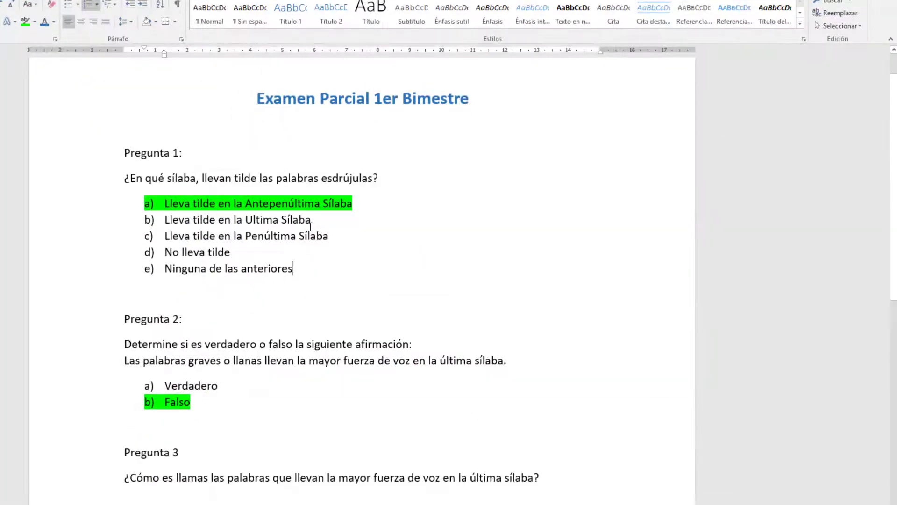
left_click(349, 234)
left_click_drag(166, 204, 321, 206)
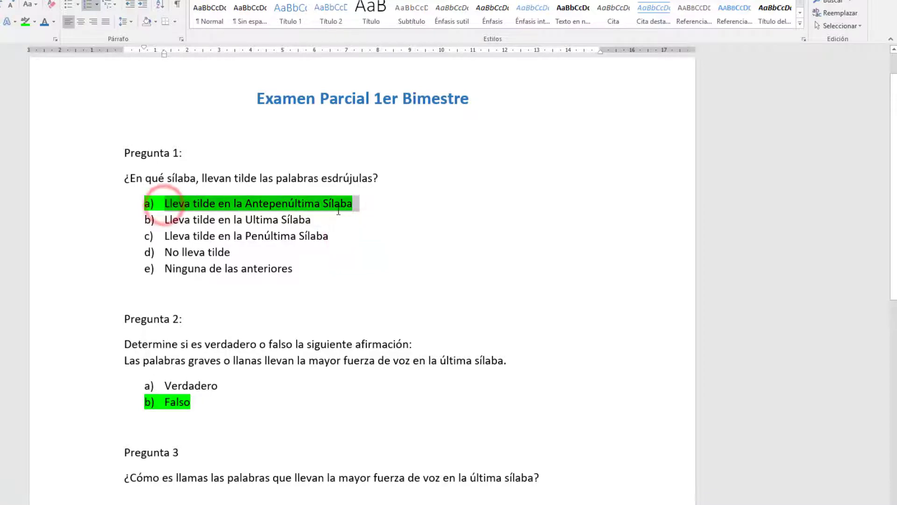
right_click(321, 205)
left_click(357, 228)
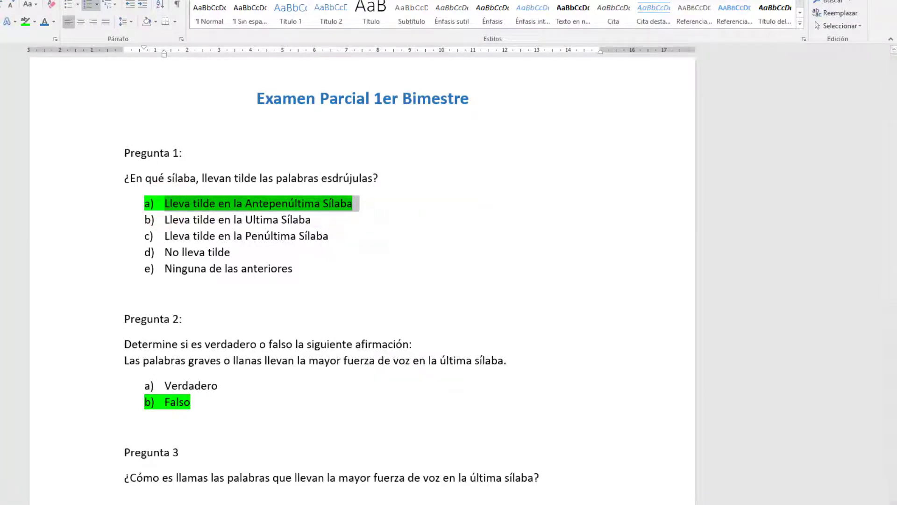
key("alt+Tab")
left_click(310, 234)
key("ctrl+v")
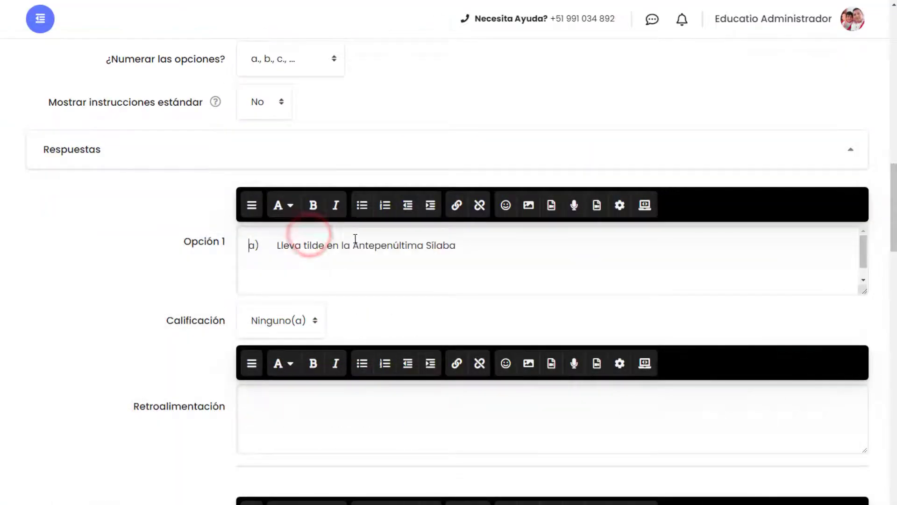
- Remove the "a)" lettering and the surplus blank line from the Opción 1 answer text
left_click_drag(275, 248, 449, 253)
key("BackSpace")
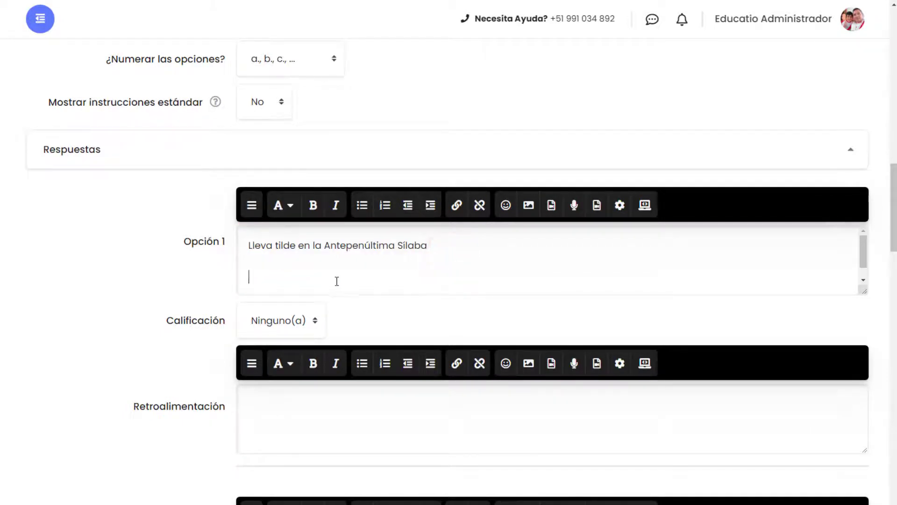
key("BackSpace")
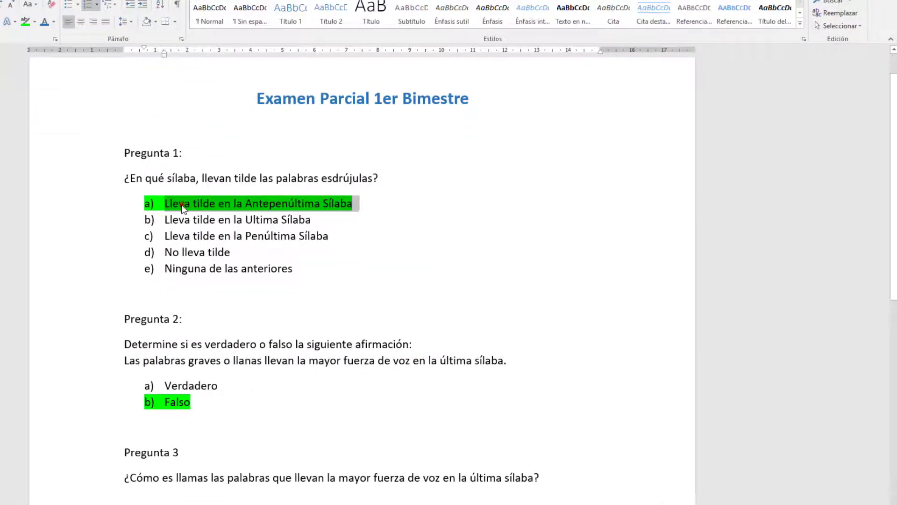
- Recheck the highlighted correct answer in Word, and set Opción 1's Calificación to 100% in Chrome
left_click(182, 206)
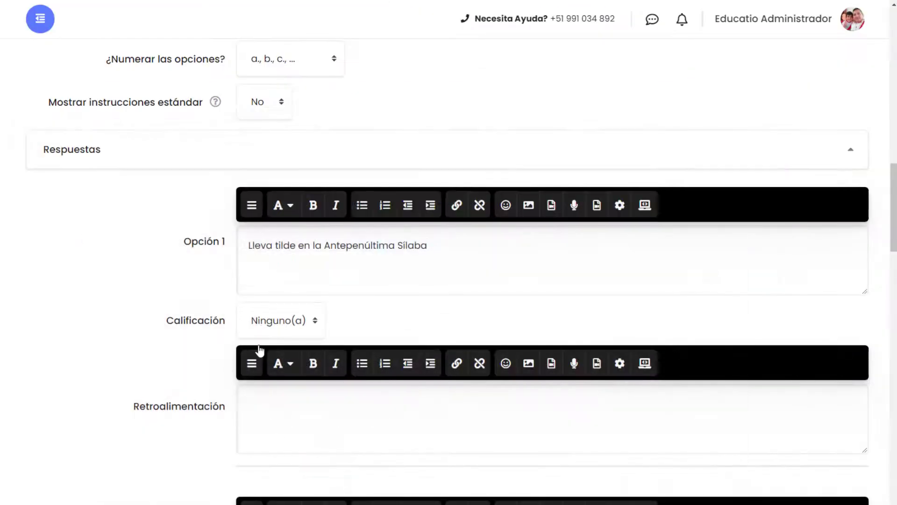
left_click(280, 325)
left_click(280, 22)
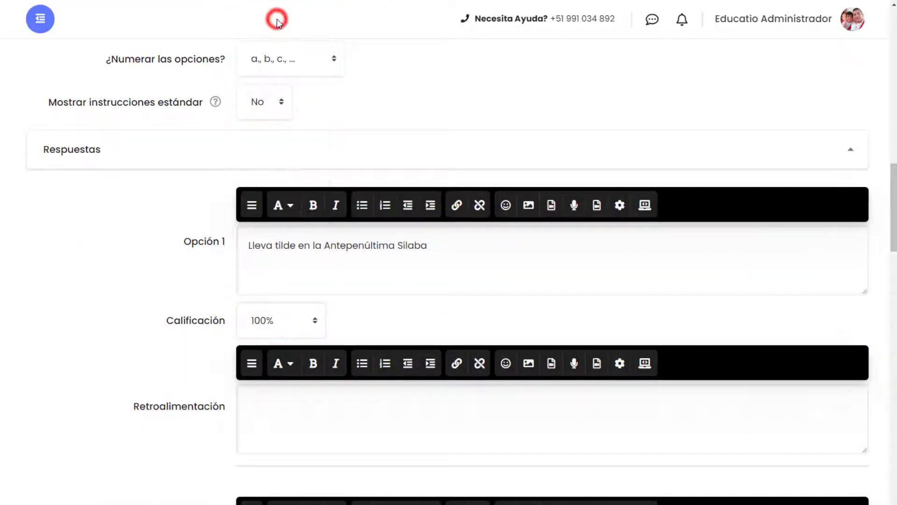
- Review the question's default score and single-answer setting, and compare them with Opción 1's Calificación
scroll(280, 327, "up", 6)
scroll(148, 284, "up", 6)
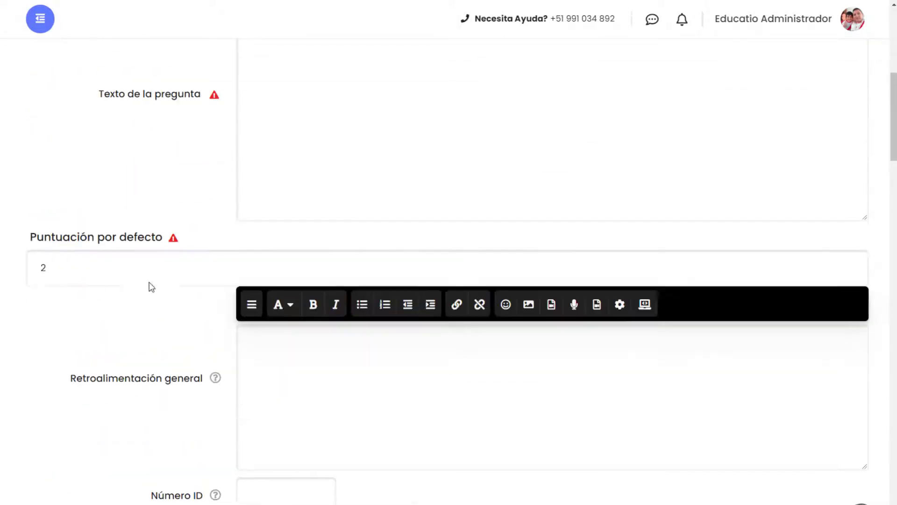
scroll(128, 310, "down", 12)
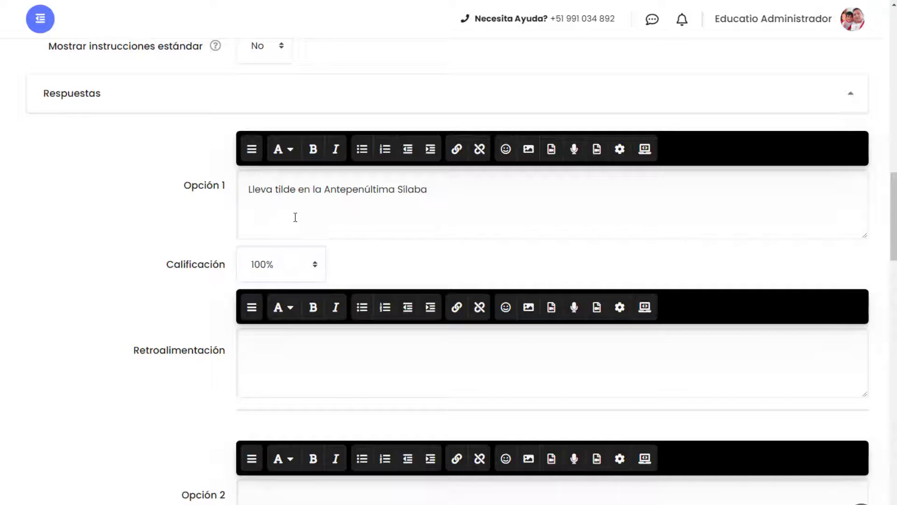
scroll(281, 231, "up", 5)
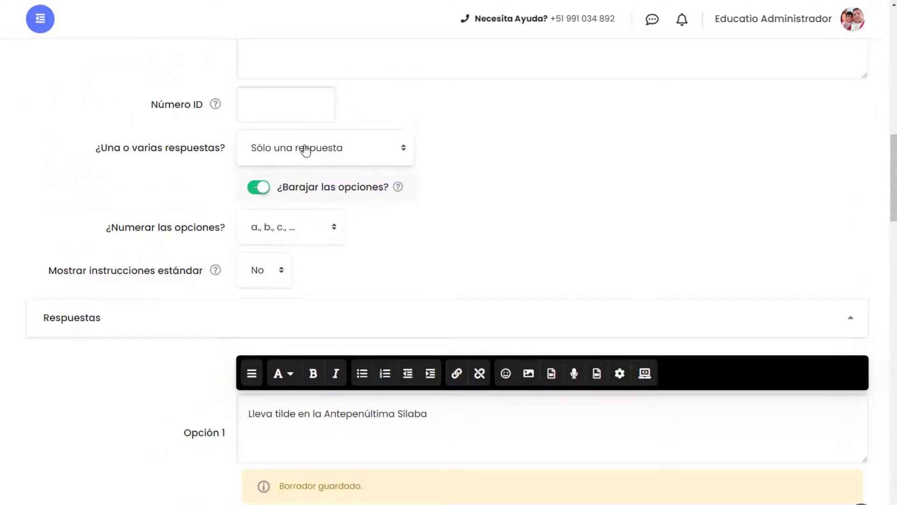
scroll(286, 281, "down", 5)
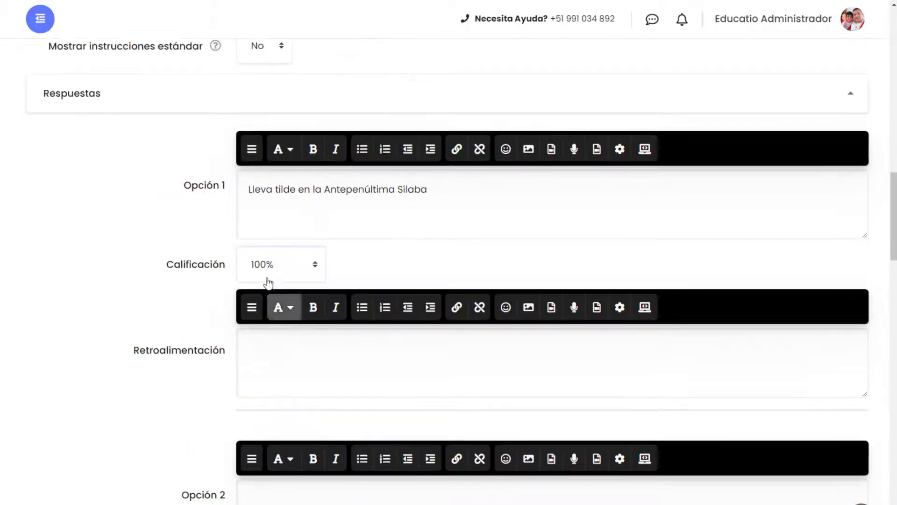
scroll(297, 242, "down", 5)
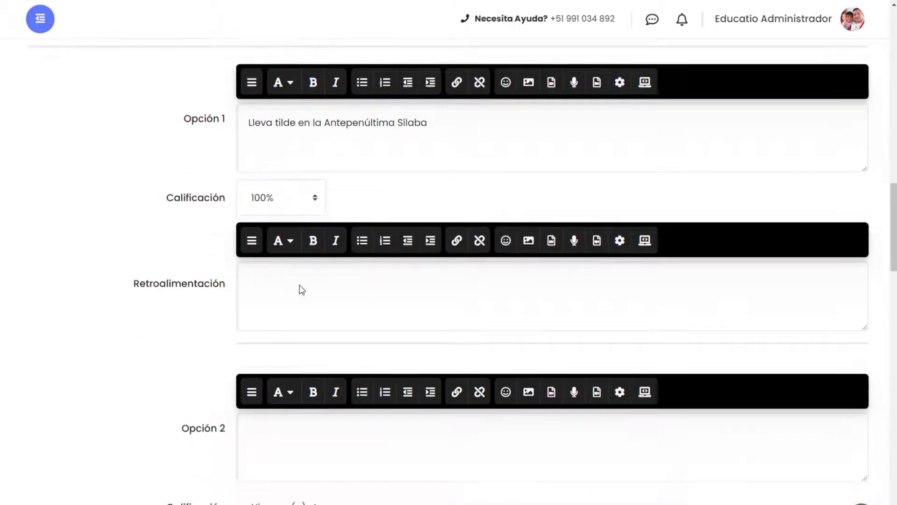
scroll(305, 409, "down", 2)
scroll(294, 360, "up", 7)
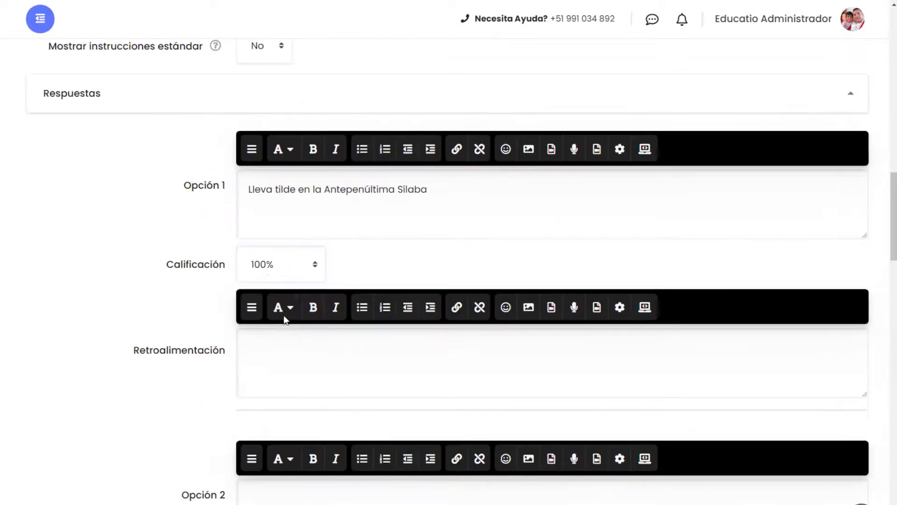
left_click(265, 274)
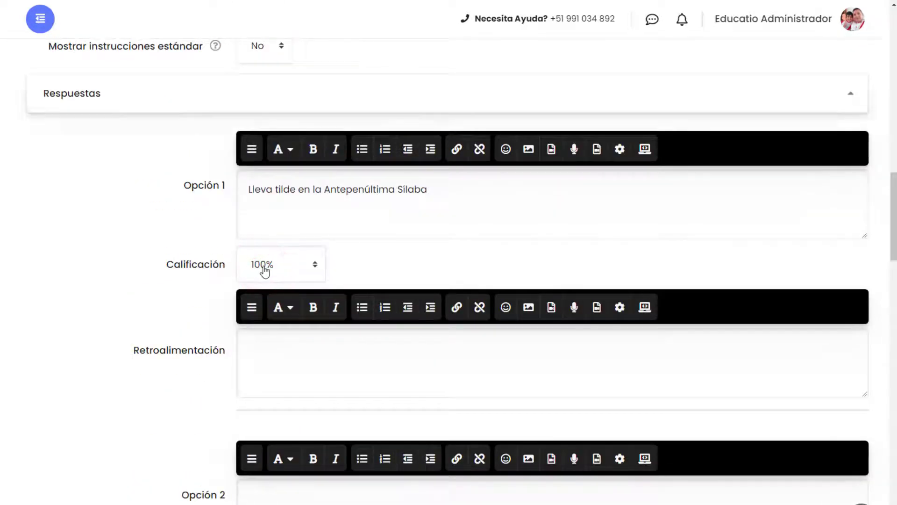
scroll(256, 286, "down", 2)
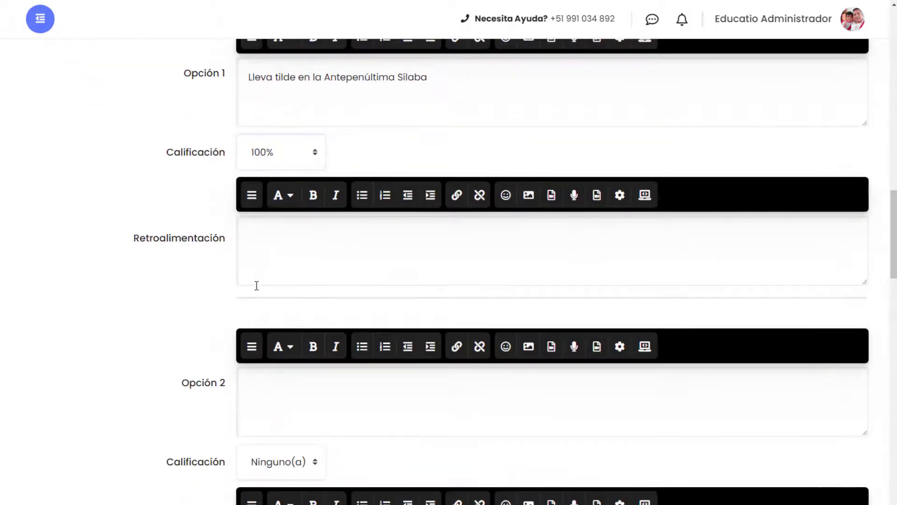
- Copy Pregunta 1's answer b) "Lleva tilde en la Ultima Sílaba" from the Word exam into Opción 2 in Chrome
left_click(278, 398)
scroll(276, 391, "down", 2)
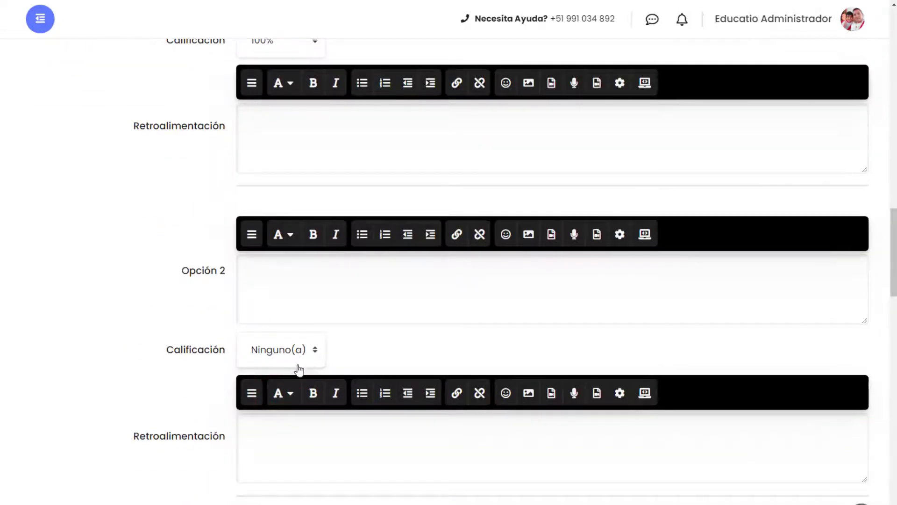
scroll(299, 370, "down", 1)
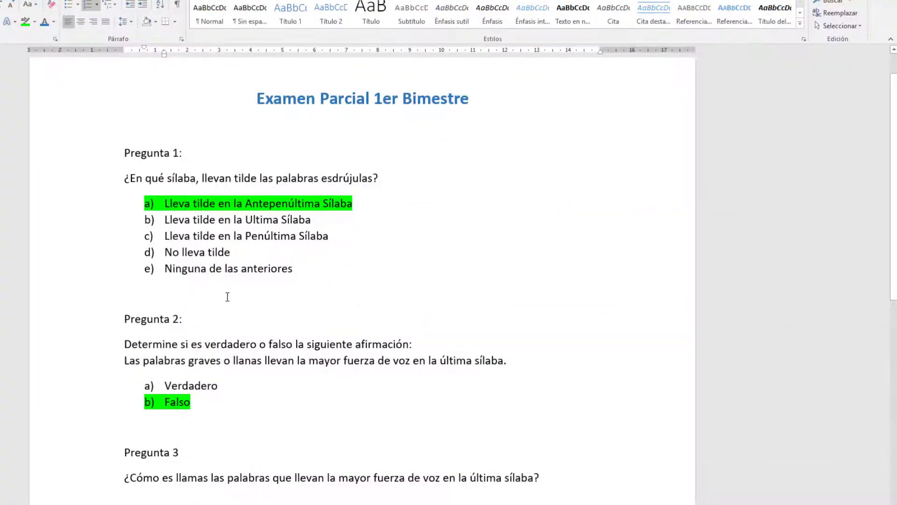
scroll(227, 297, "down", 2)
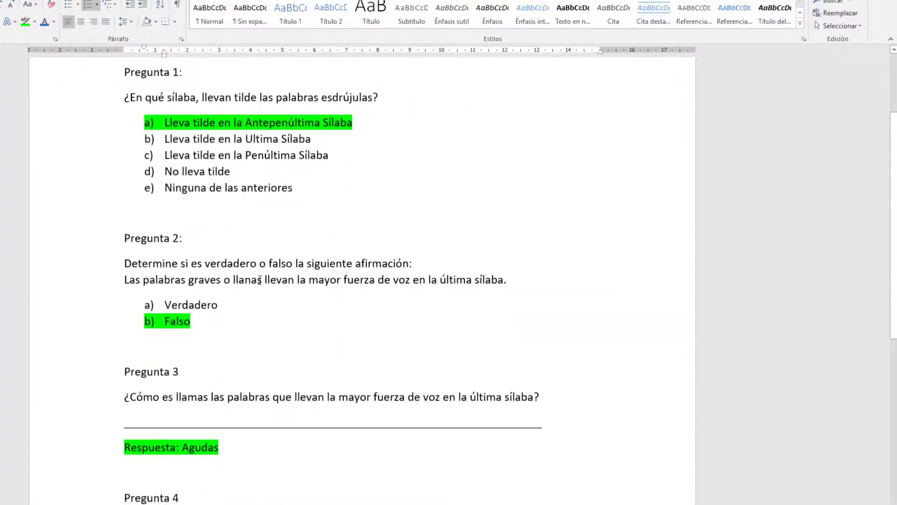
left_click_drag(164, 138, 309, 141)
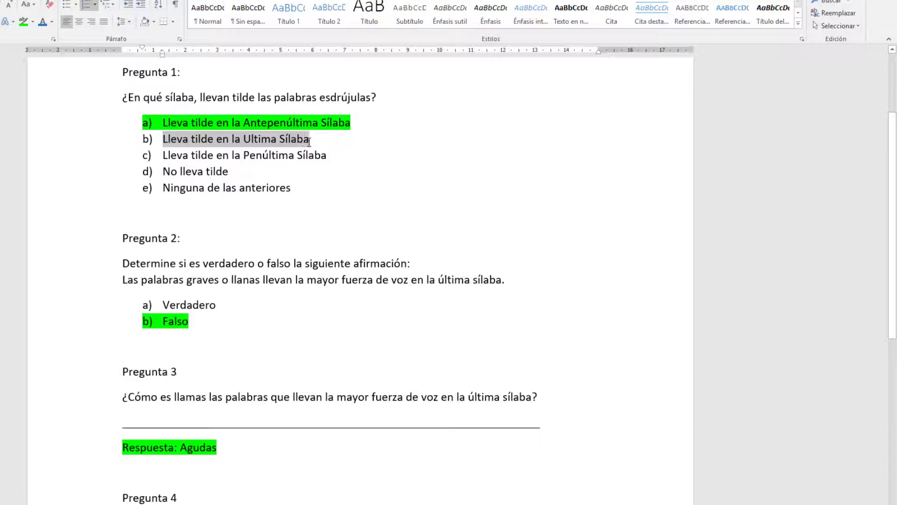
right_click(307, 139)
left_click(333, 161)
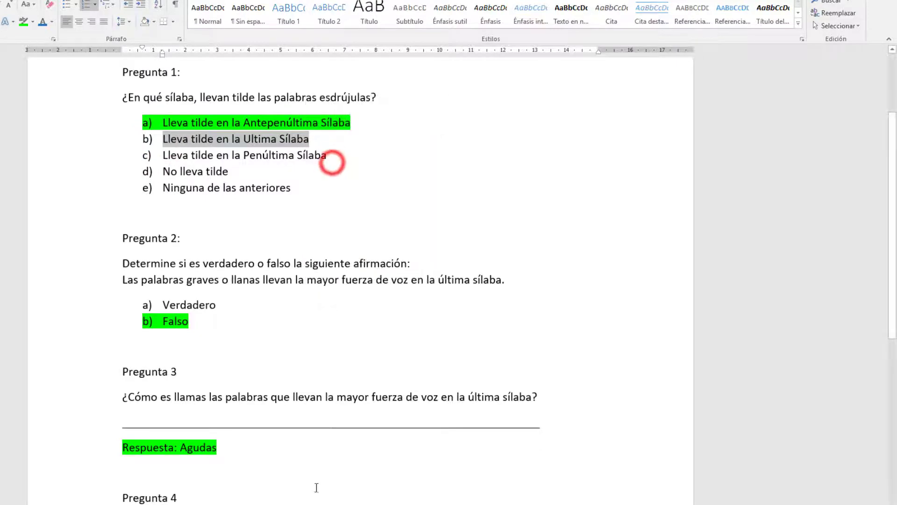
key("alt+Tab")
left_click(314, 253)
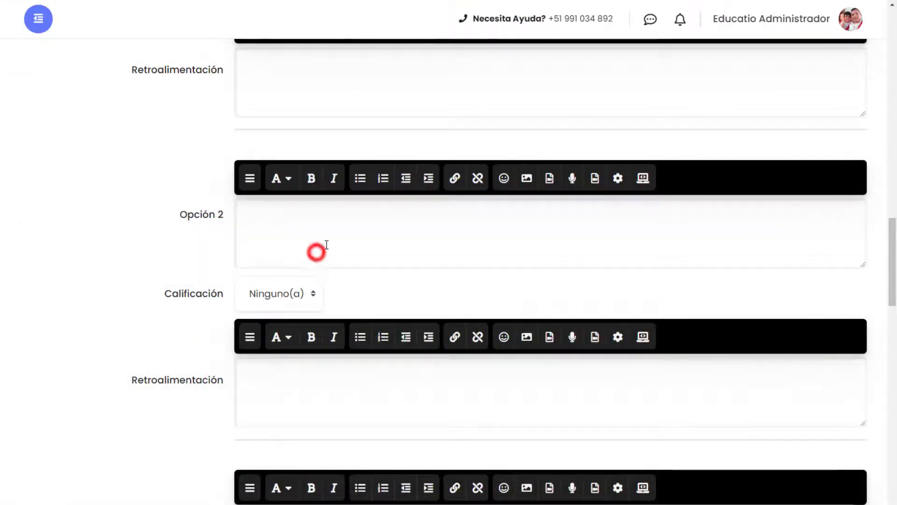
key("ctrl+v")
- Copy Pregunta 1's answer c) "Lleva tilde en la Penúltima Sílaba" from the Word exam into Opción 3 in Chrome
scroll(226, 94, "down", 4)
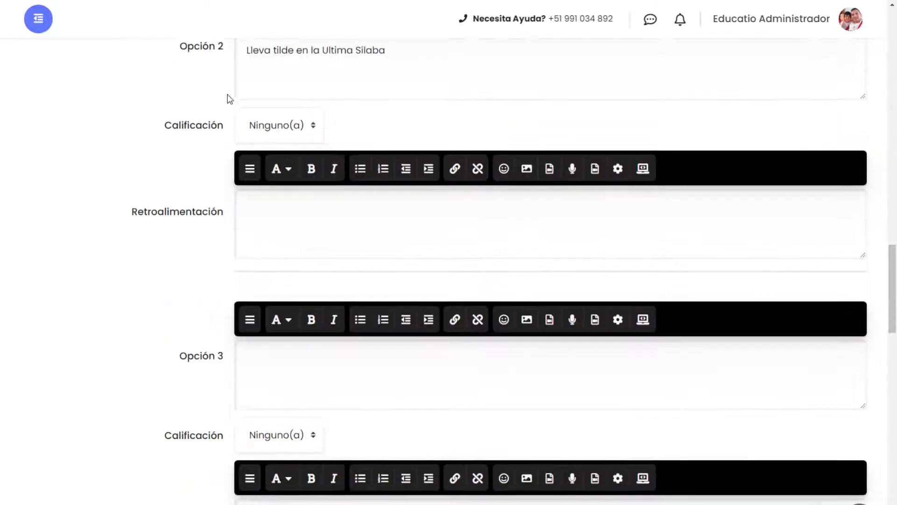
scroll(224, 318, "down", 1)
left_click(285, 320)
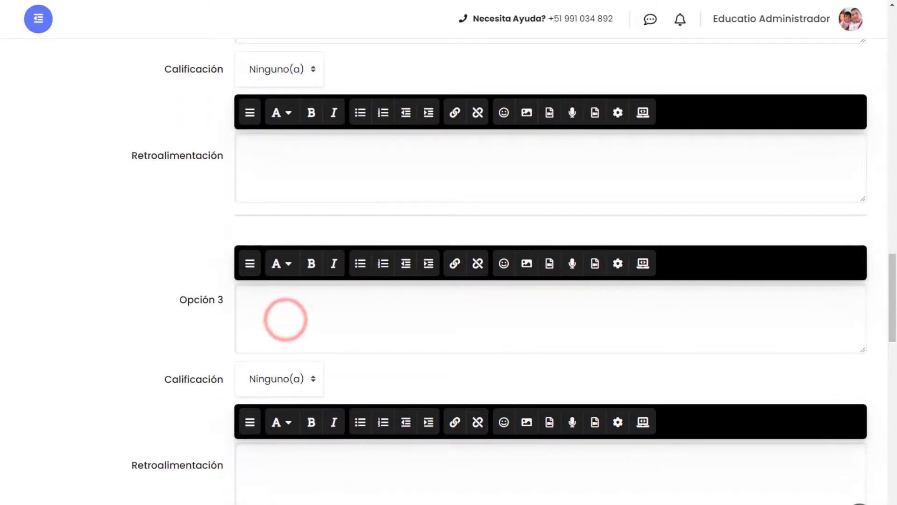
key("alt+Tab")
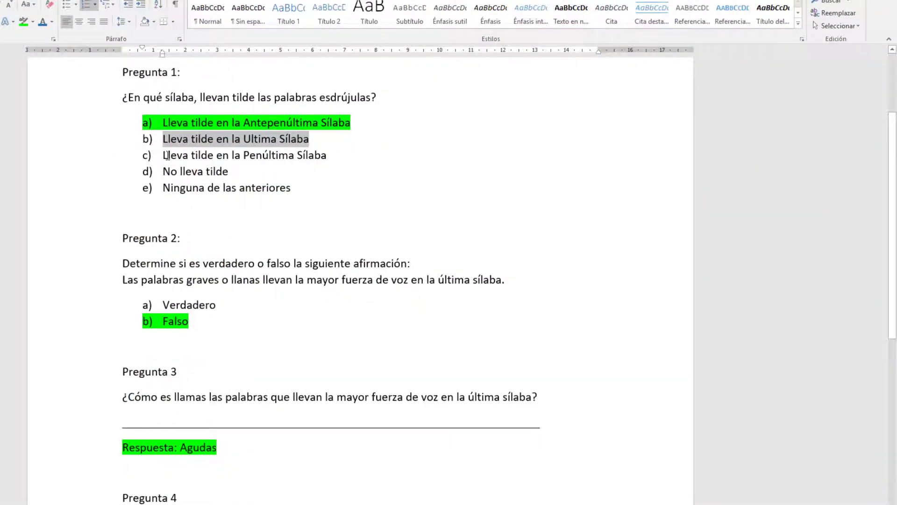
left_click_drag(173, 157, 326, 156)
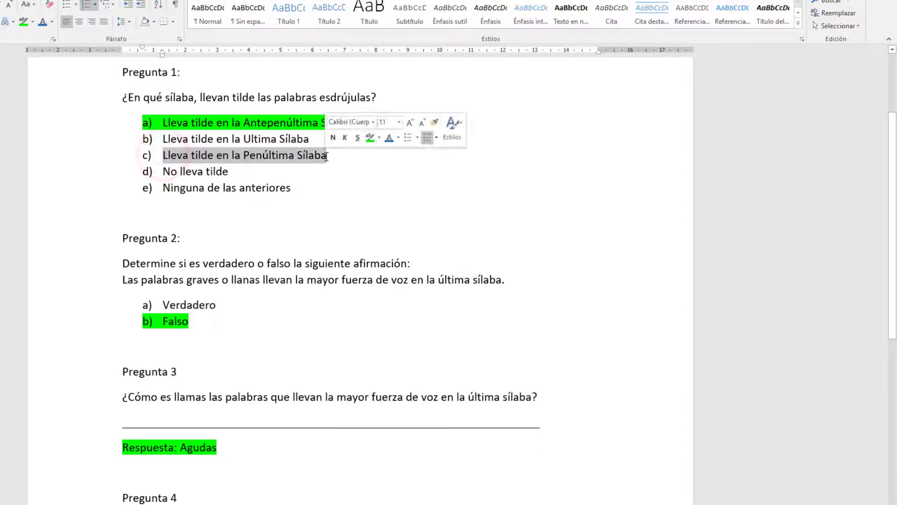
right_click(326, 159)
left_click(353, 177)
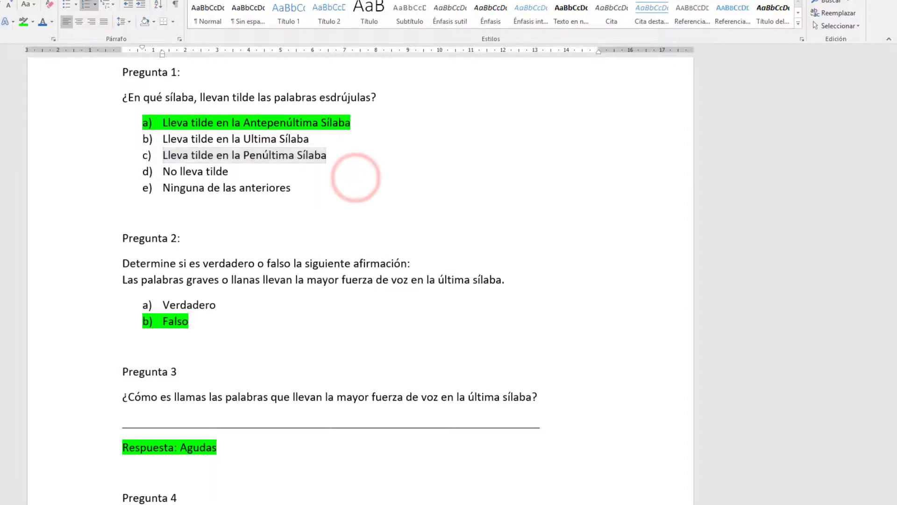
key("alt+Tab")
left_click(284, 308)
key("ctrl+v")
- Copy Pregunta 1's answer d) "No lleva tilde" from the Word exam into Opción 4 in Chrome
scroll(344, 335, "down", 6)
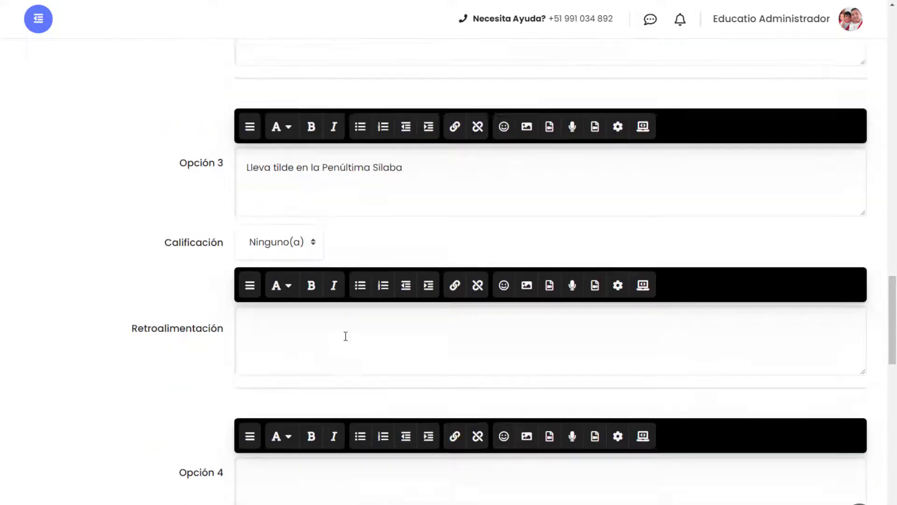
scroll(344, 334, "down", 3)
left_click(264, 172)
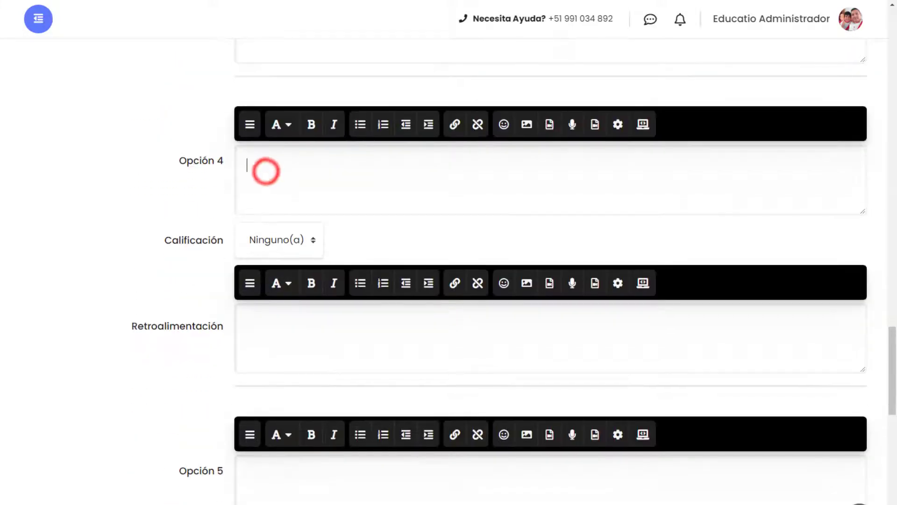
key("alt+Tab")
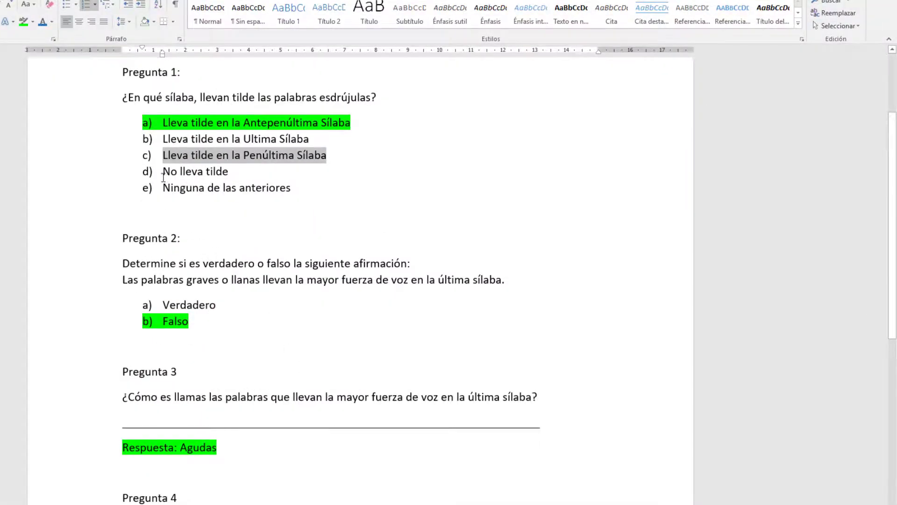
left_click_drag(163, 174, 226, 171)
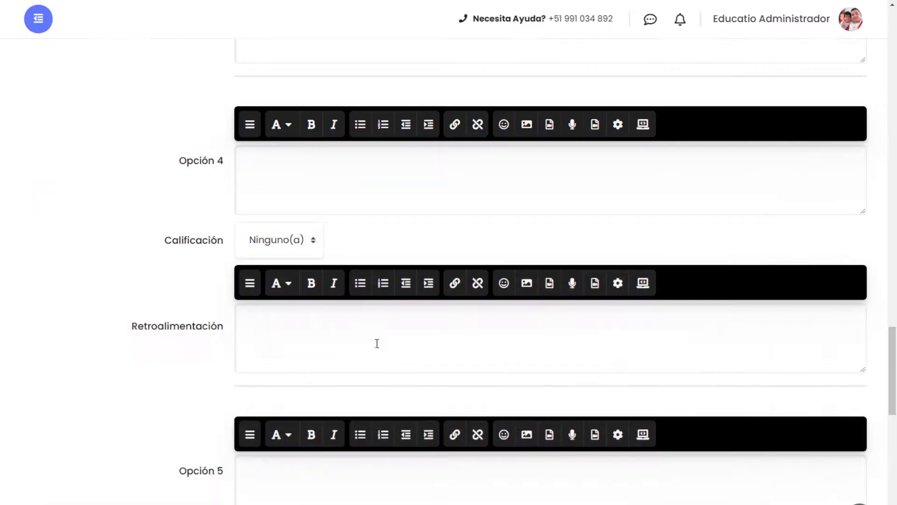
left_click(314, 491)
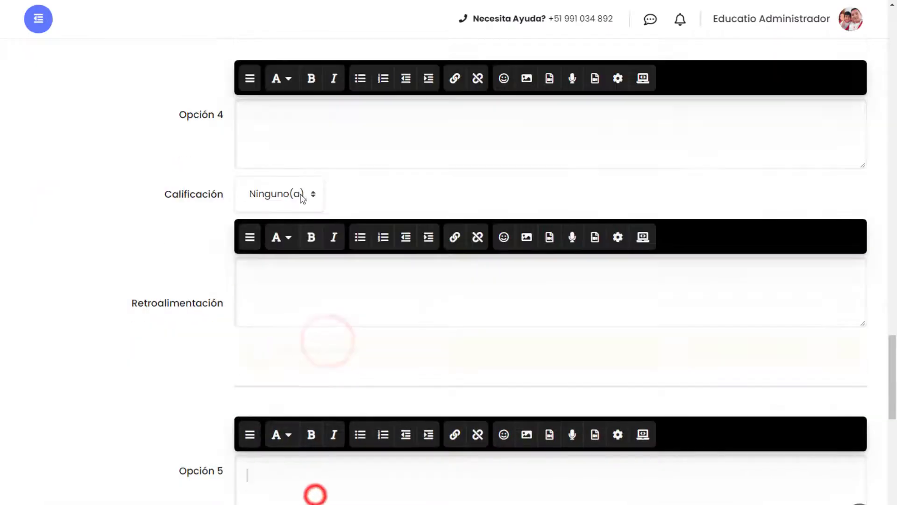
left_click(298, 130)
key("ctrl+v")
- Copy Pregunta 1's answer e) "Ninguna de las anteriores" from the Word exam into Opción 5 in Chrome
scroll(352, 254, "down", 4)
left_click(343, 320)
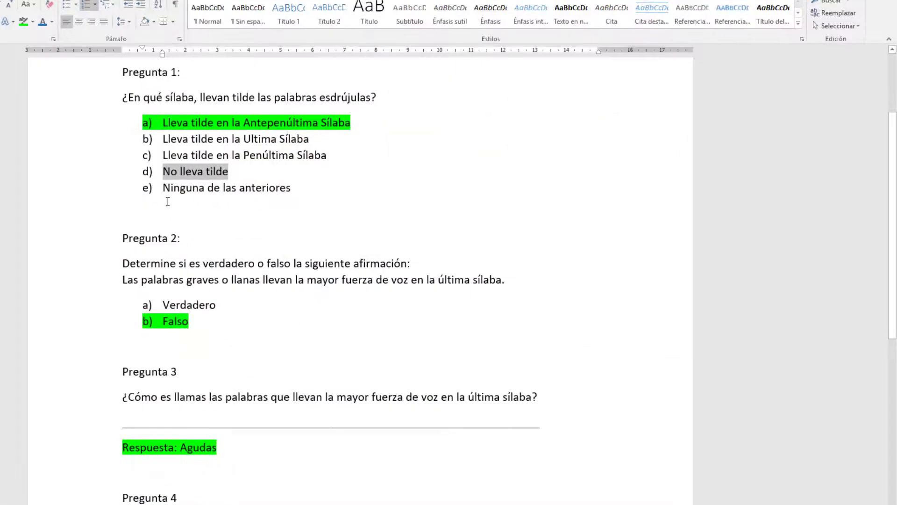
left_click_drag(168, 188, 289, 183)
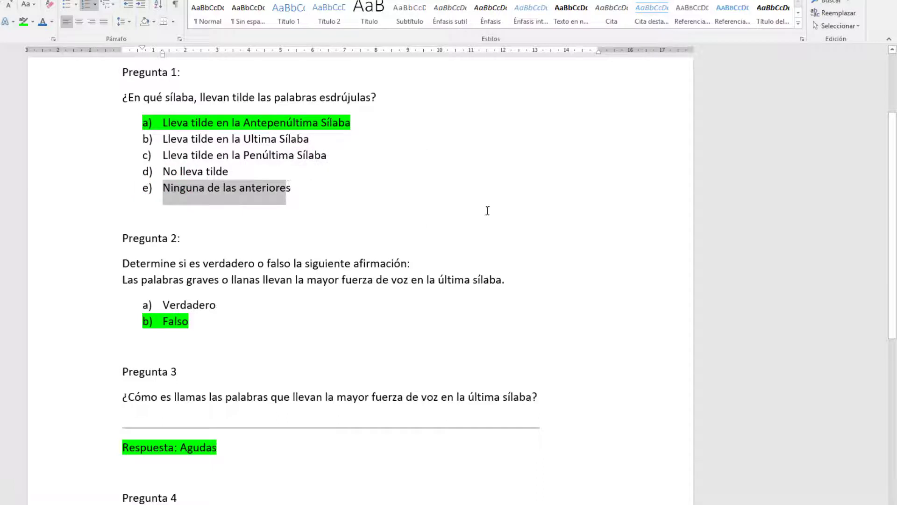
left_click_drag(487, 210, 487, 210)
key("shift+Left")
right_click(201, 192)
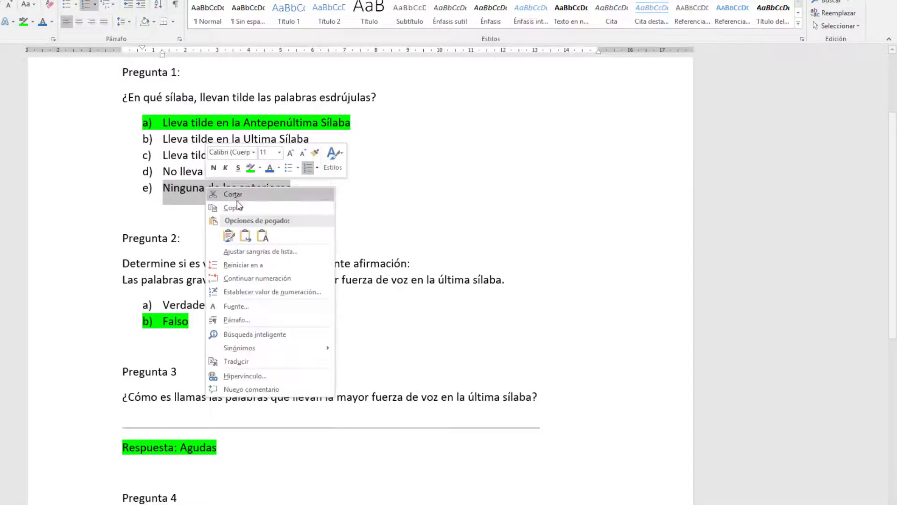
left_click(246, 203)
left_click(245, 201)
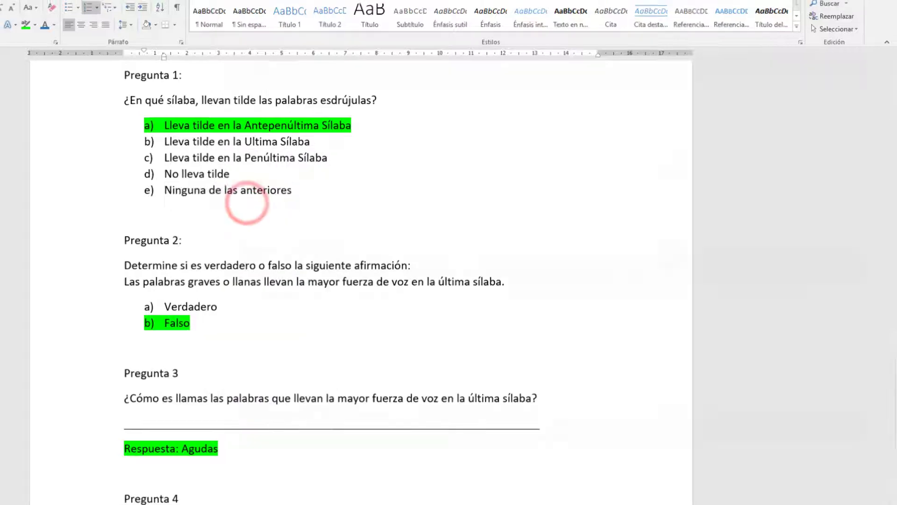
key("alt+Tab")
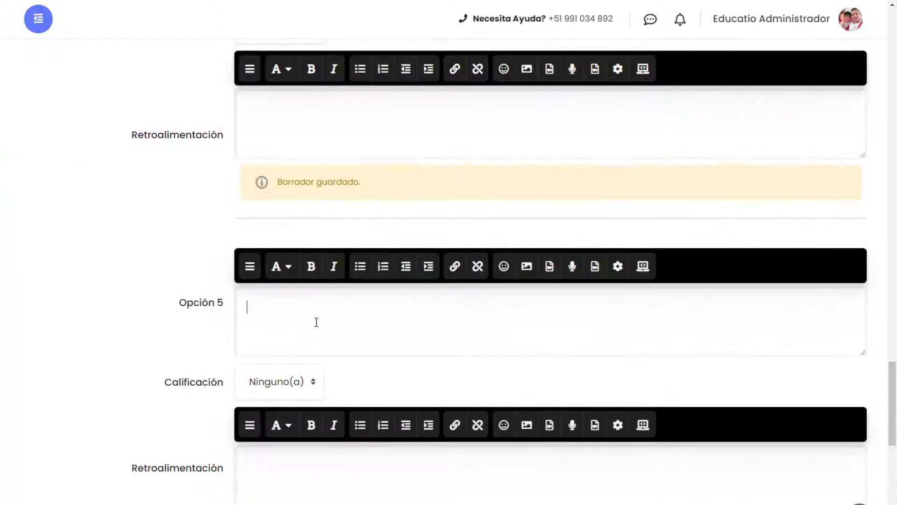
left_click(301, 317)
key("ctrl+v")
key("Home")
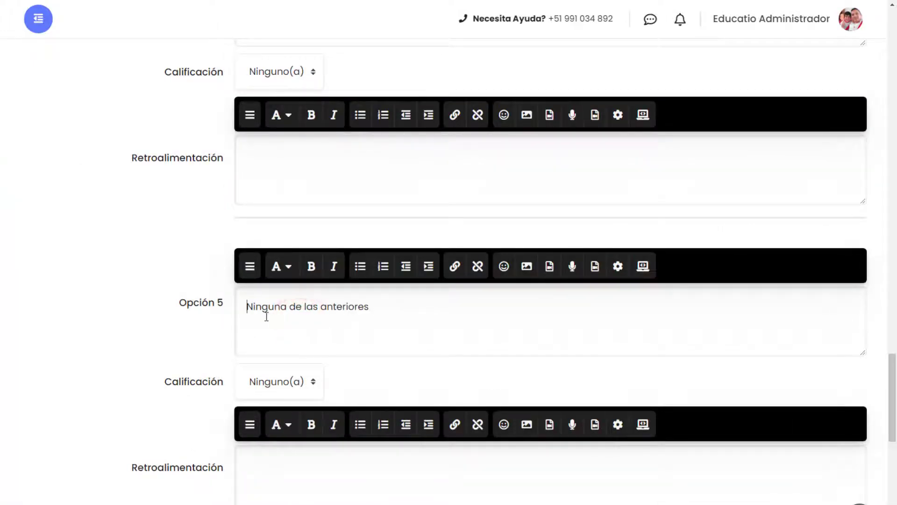
- Review the answer options with their Calificación values, and check the question's default score and the correct answer in Opción 1
scroll(364, 318, "down", 5)
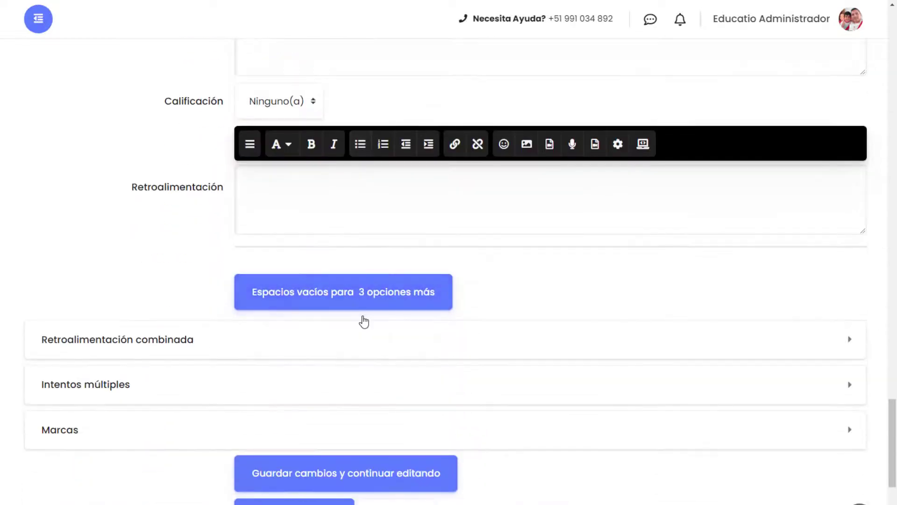
scroll(244, 228, "up", 15)
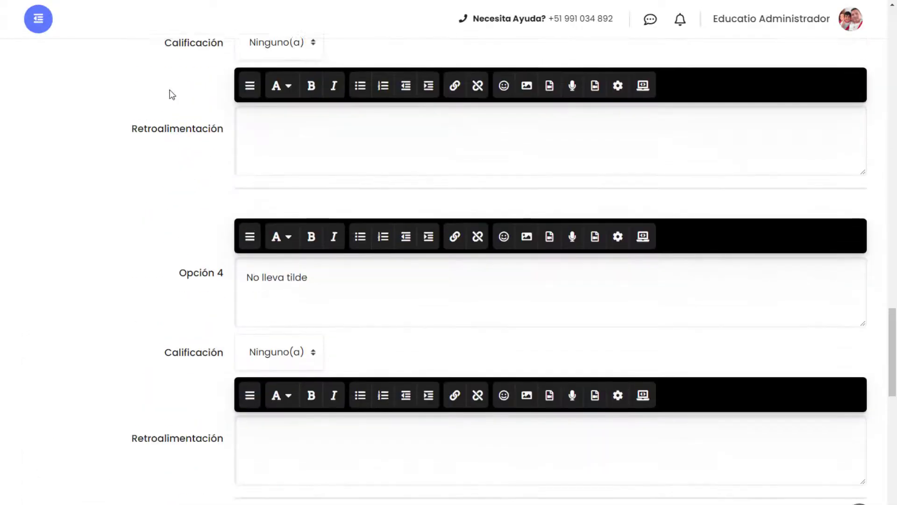
scroll(184, 120, "up", 11)
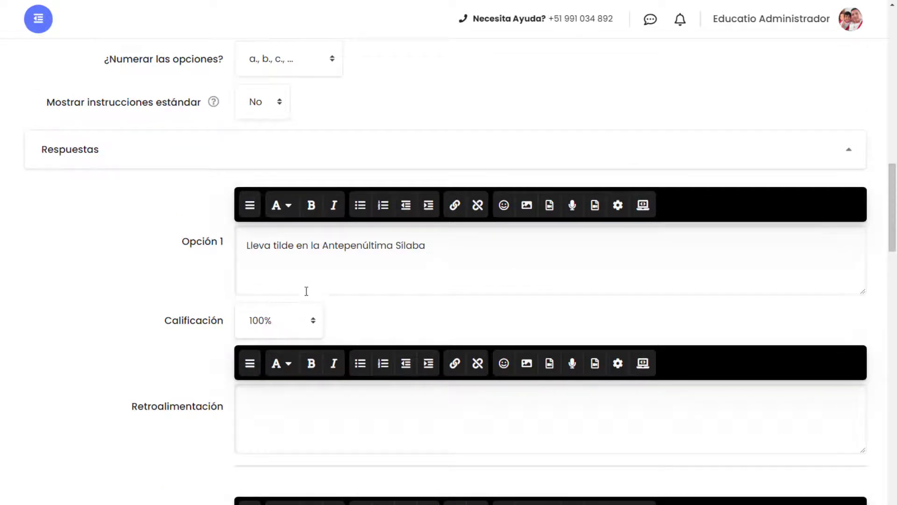
scroll(272, 315, "down", 1)
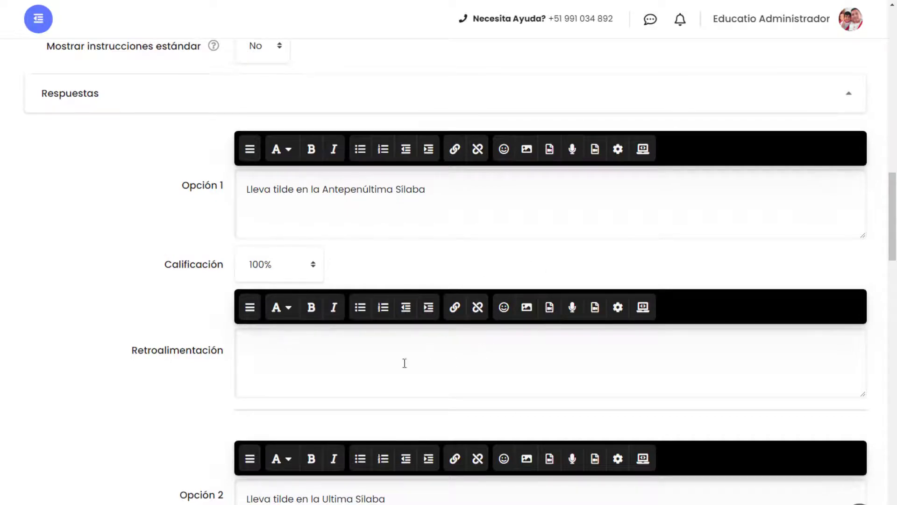
scroll(403, 373, "up", 8)
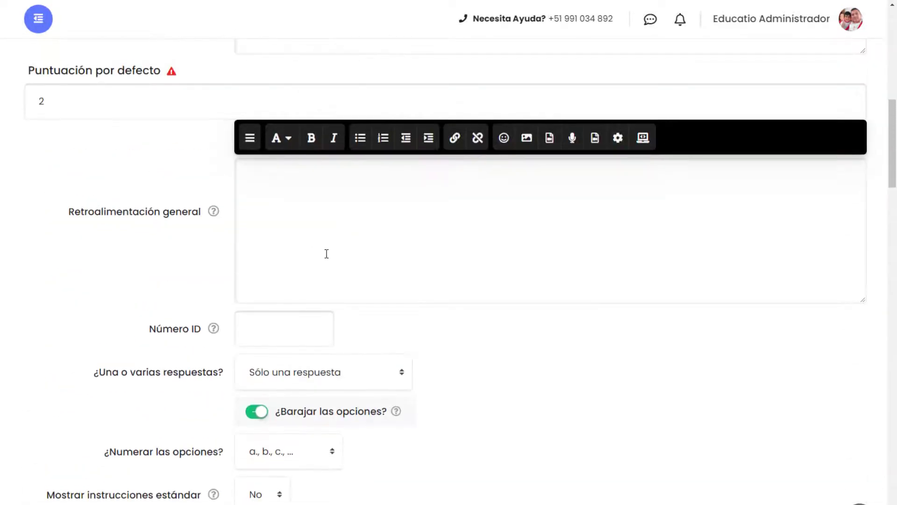
scroll(326, 254, "down", 5)
scroll(325, 260, "down", 5)
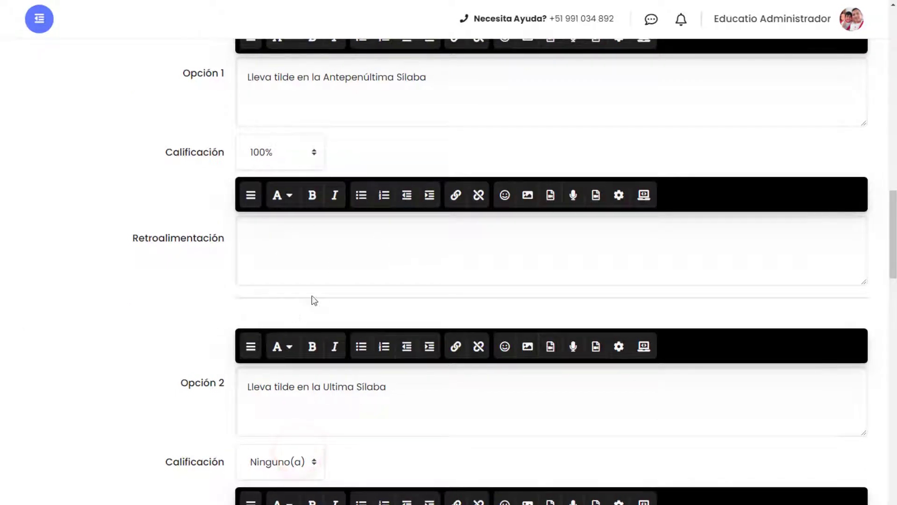
scroll(311, 300, "up", 4)
scroll(292, 257, "down", 3)
scroll(281, 363, "down", 2)
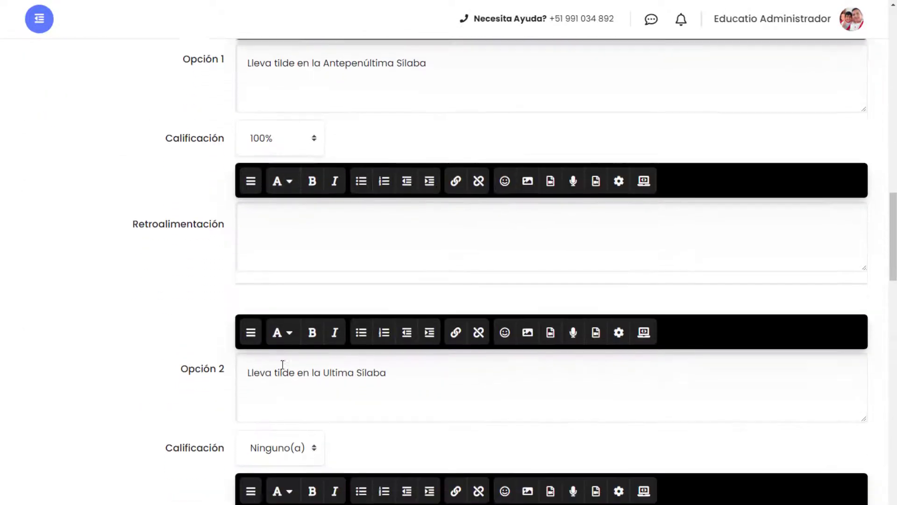
scroll(286, 360, "up", 2)
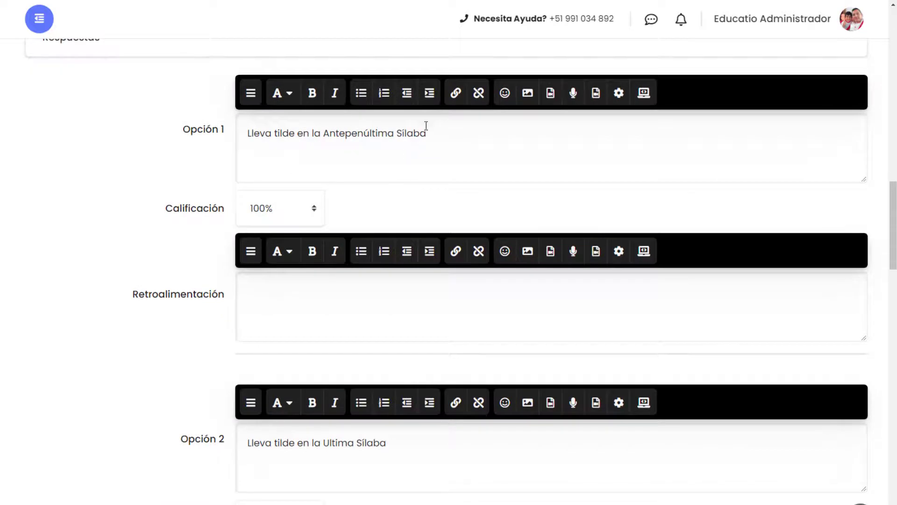
triple_click(446, 133)
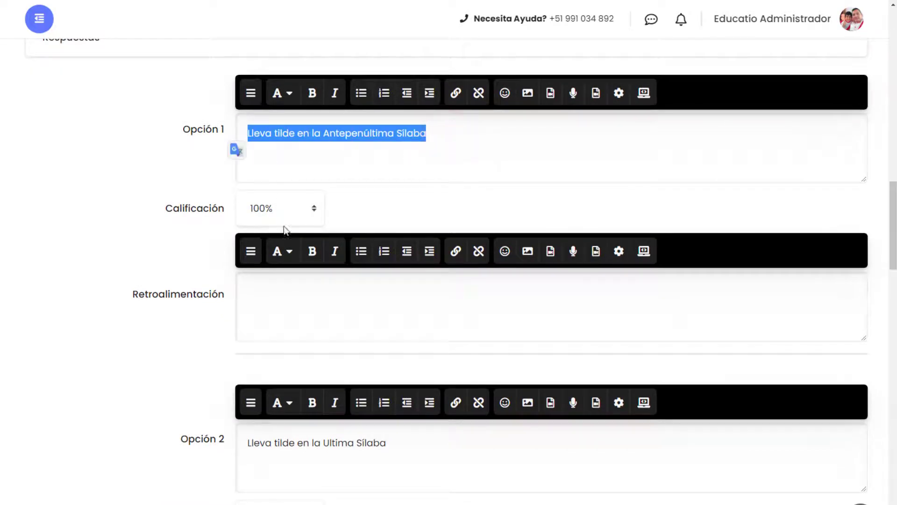
- Save the completed multiple-choice question and return to the exam's question list
scroll(171, 231, "down", 20)
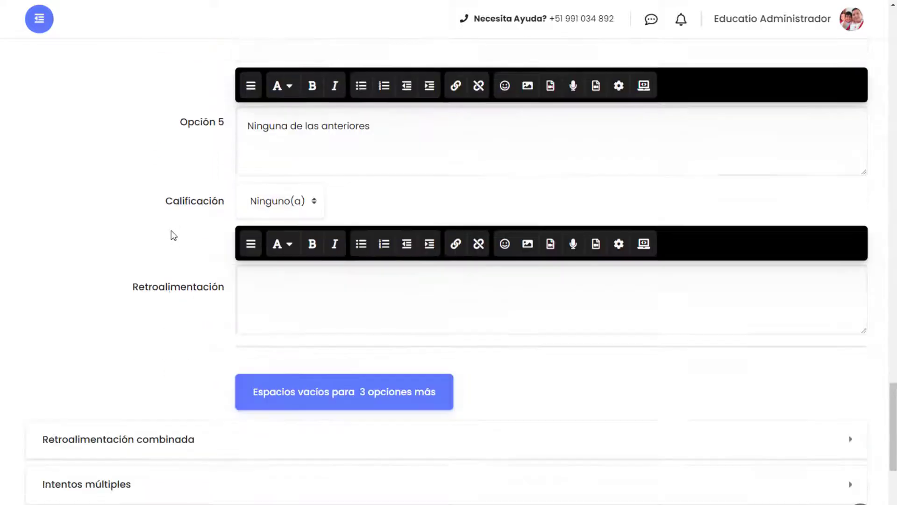
scroll(327, 420, "down", 5)
left_click(297, 408)
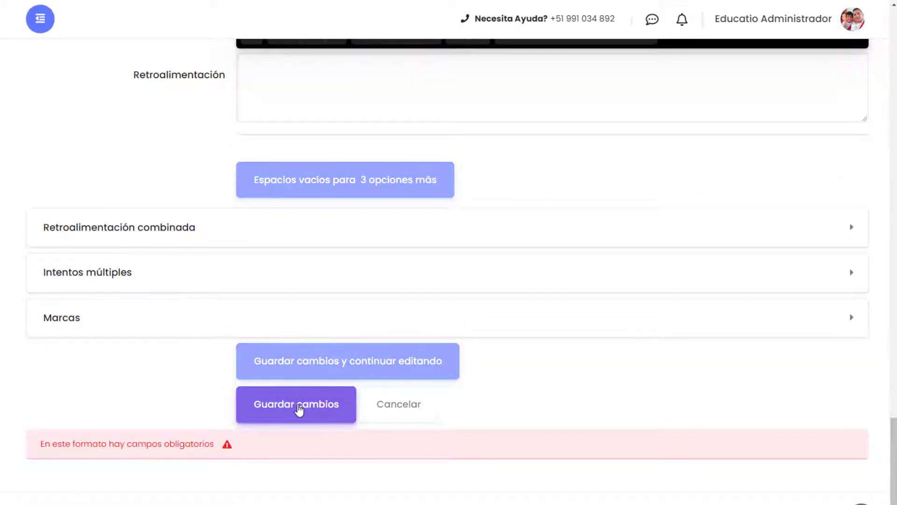
- Preview Pregunta 1 of the exam to check its wording and answer choices, and close the preview
scroll(227, 426, "down", 3)
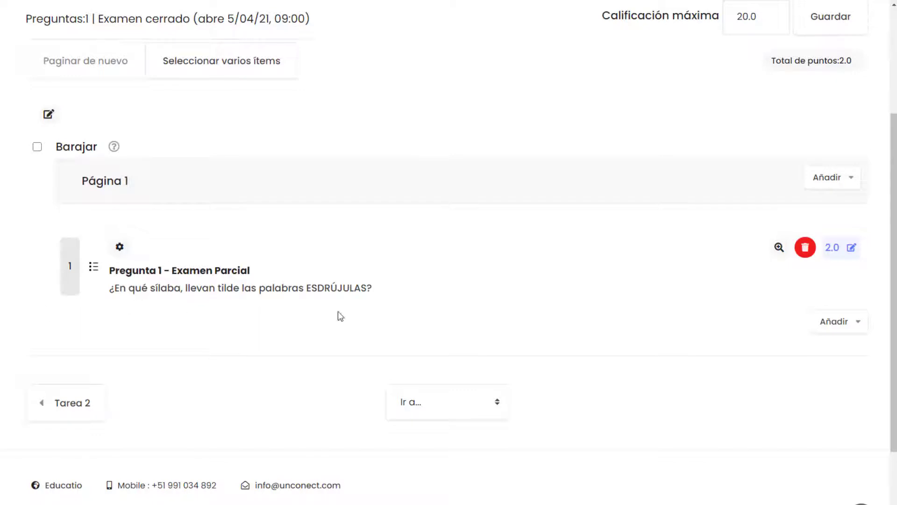
left_click(779, 248)
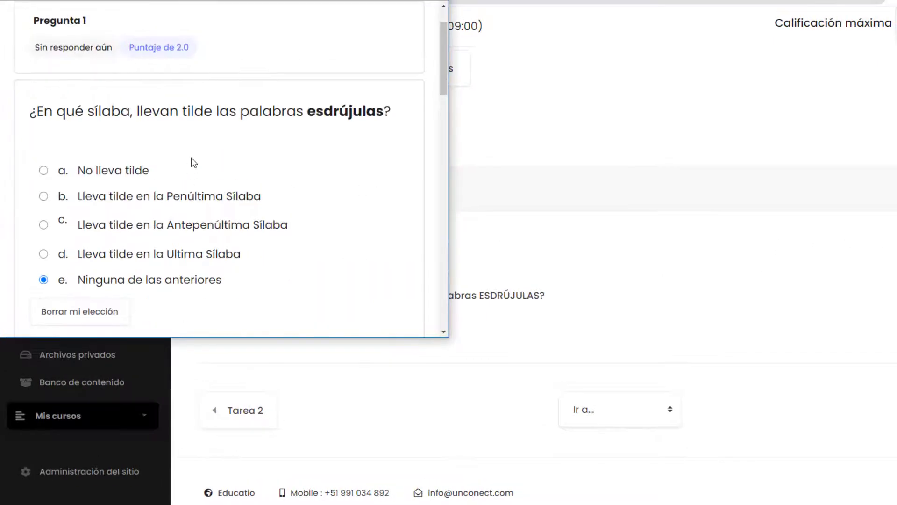
scroll(141, 126, "down", 1)
scroll(131, 159, "up", 2)
scroll(169, 239, "down", 1)
key("ctrl+w")
- Copy the heading text "Pregunta 2" from the Word exam
scroll(450, 254, "down", 2)
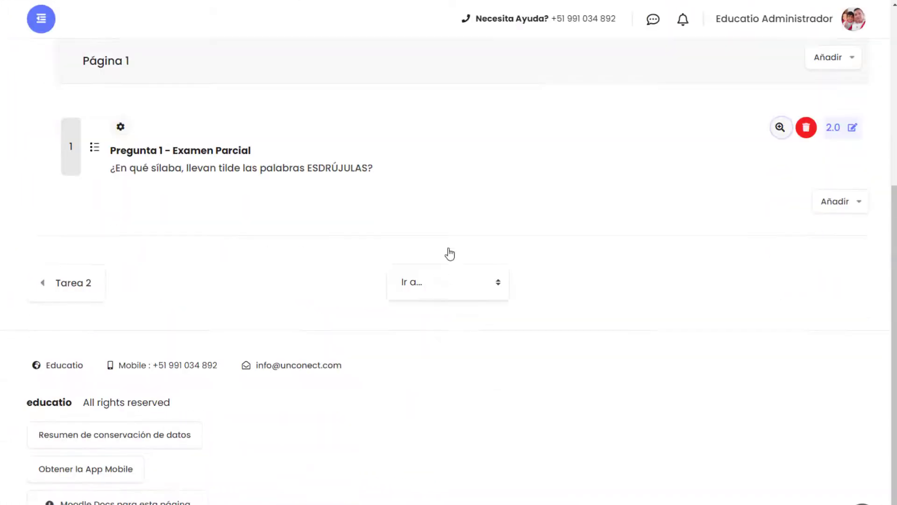
scroll(255, 477, "up", 1)
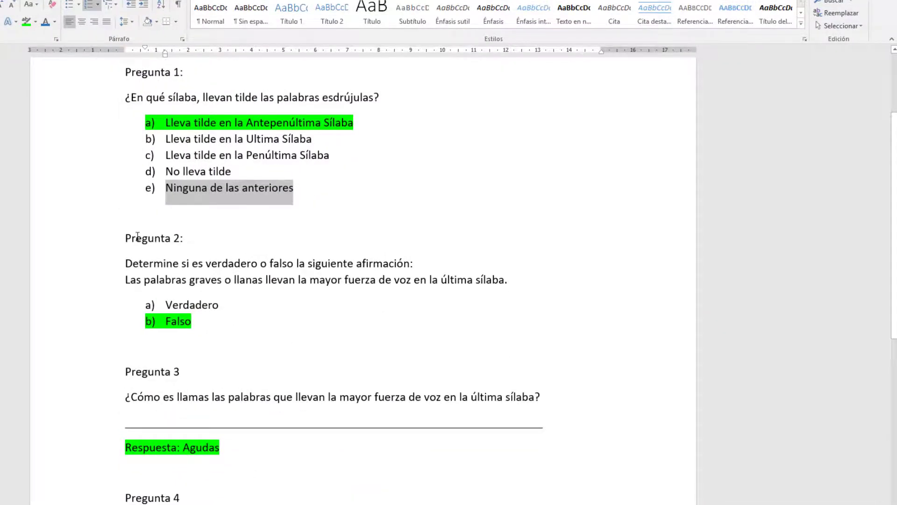
left_click_drag(125, 236, 180, 238)
right_click(173, 236)
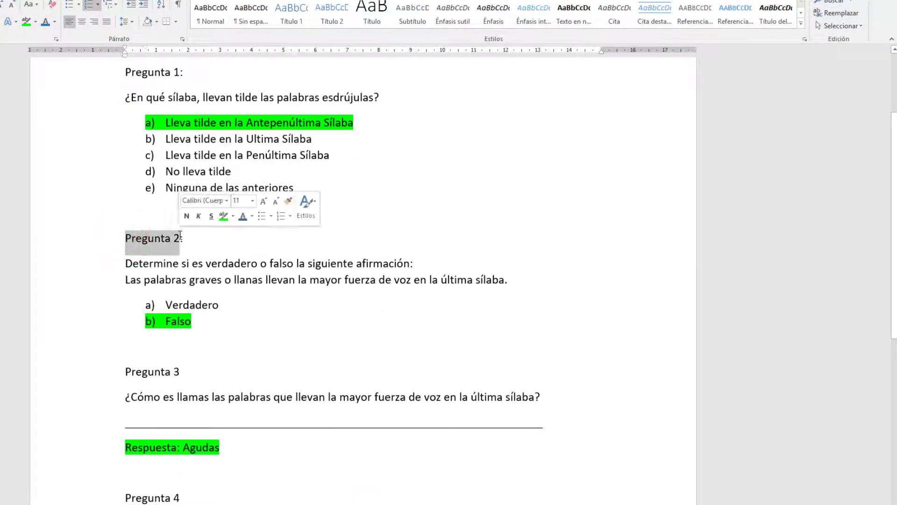
left_click(199, 255)
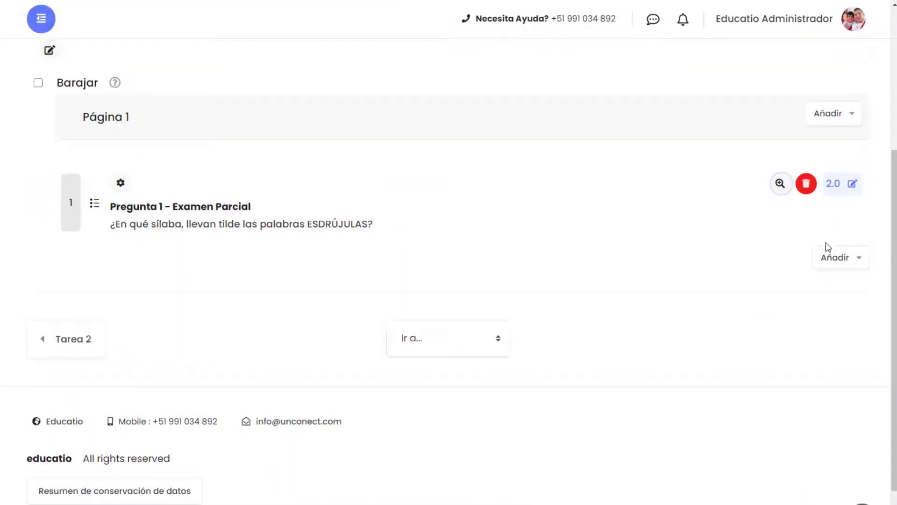
- Add a new Falso/Verdadero question to the exam, checking the answer options of question 2 in the Word document
left_click(832, 257)
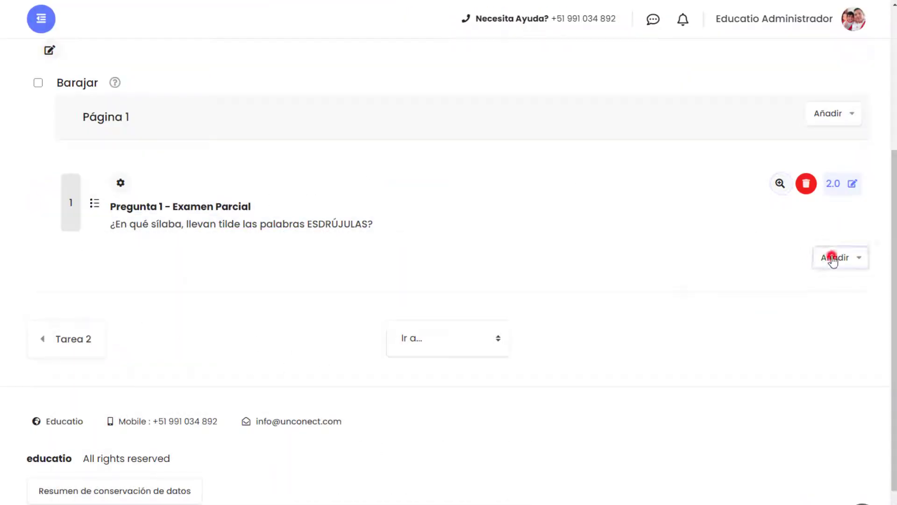
left_click(791, 291)
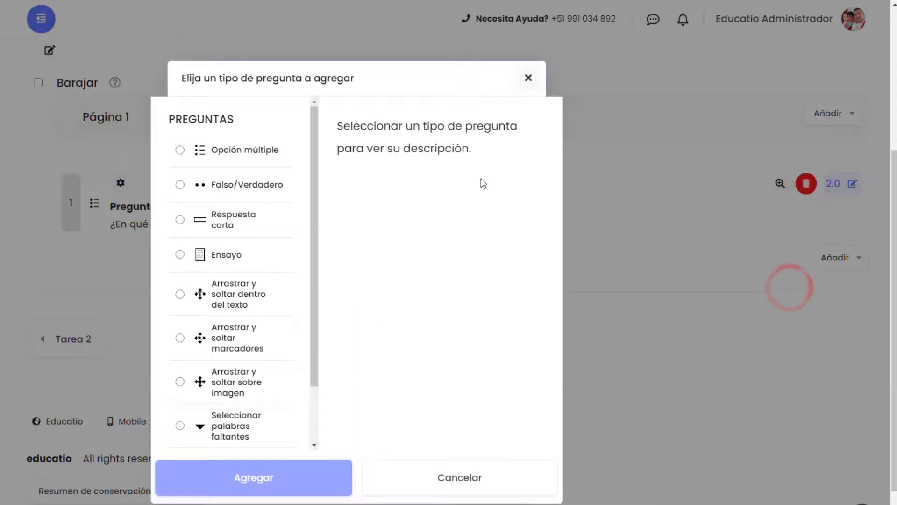
left_click(251, 187)
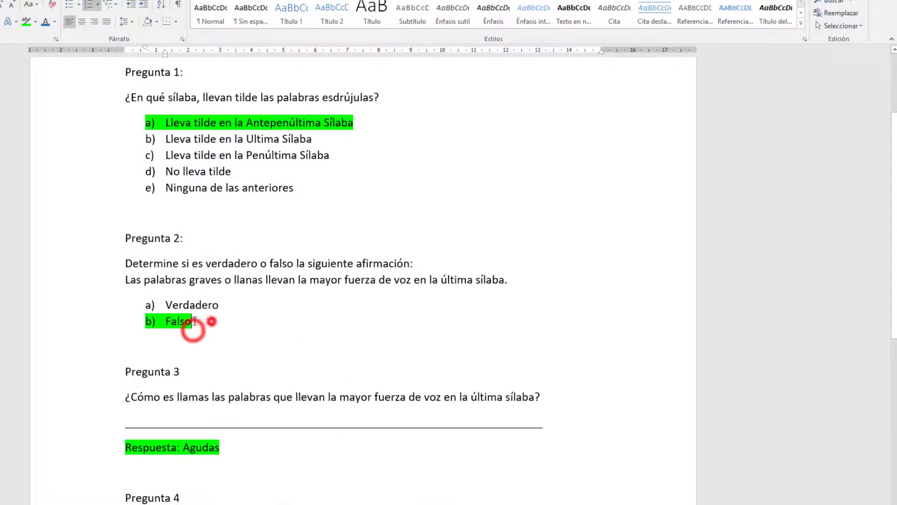
left_click_drag(194, 331, 167, 305)
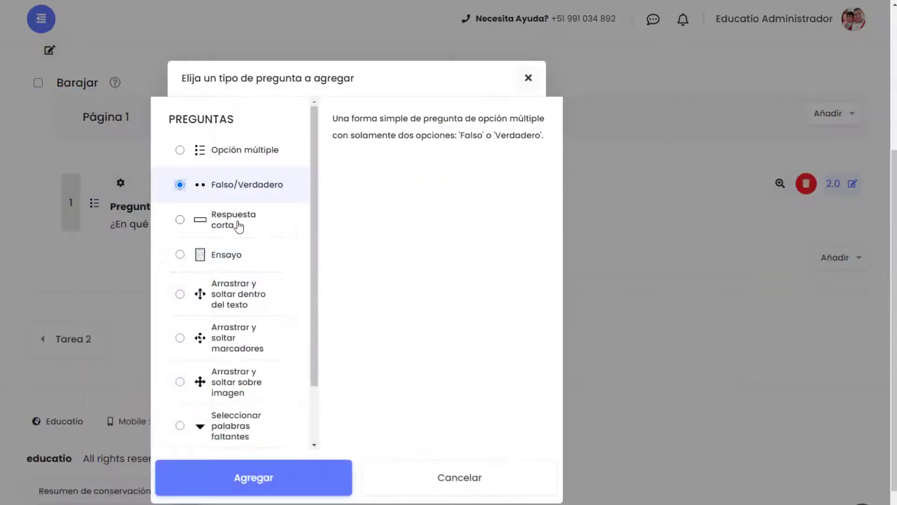
left_click(240, 183)
left_click(283, 474)
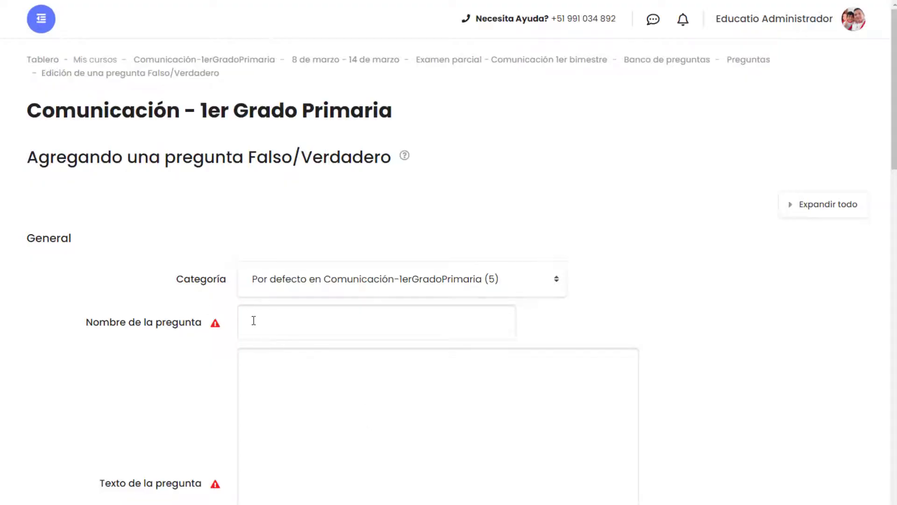
- Name the new true/false question "Pregunta 2 - Examen Parcial"
scroll(251, 318, "down", 1)
left_click(271, 282)
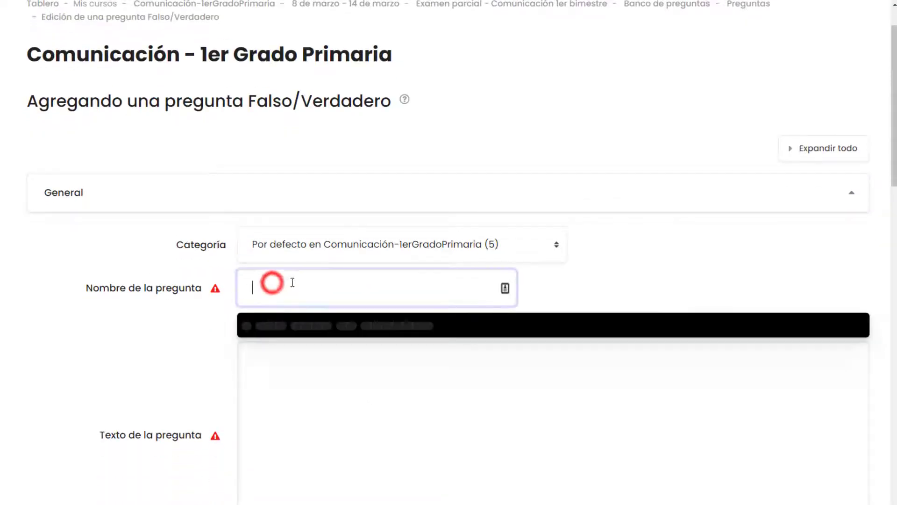
scroll(292, 282, "down", 2)
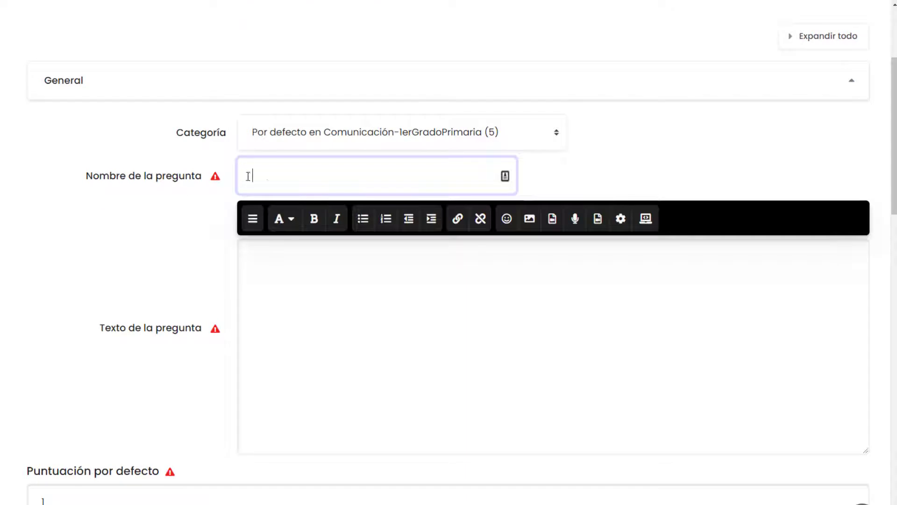
left_click(268, 174)
type("Pregunta 2 -")
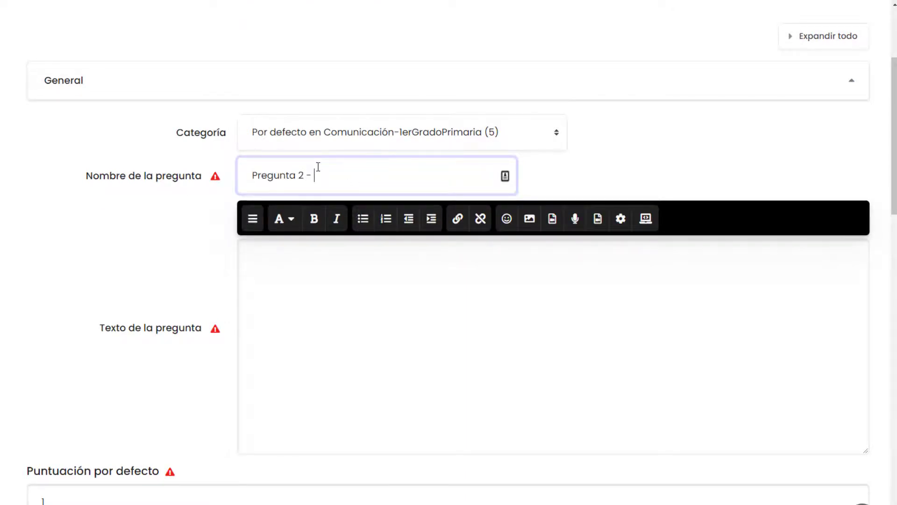
scroll(318, 166, "up", 3)
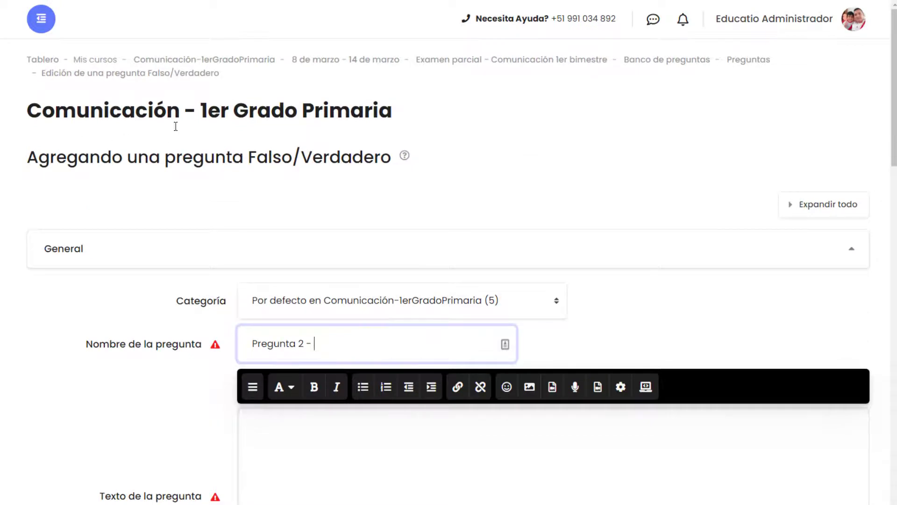
scroll(397, 276, "down", 1)
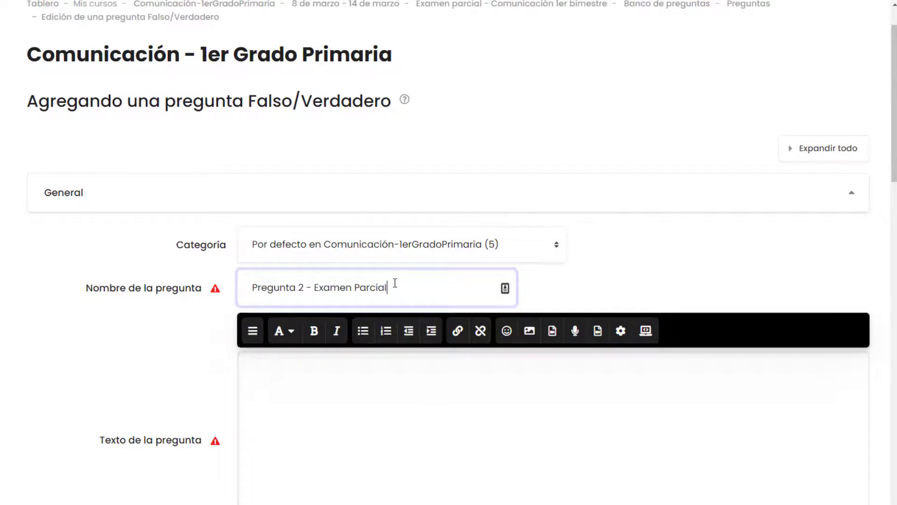
- Copy the two-line statement of question 2 from the Word exam into the Texto de la pregunta
scroll(409, 290, "down", 4)
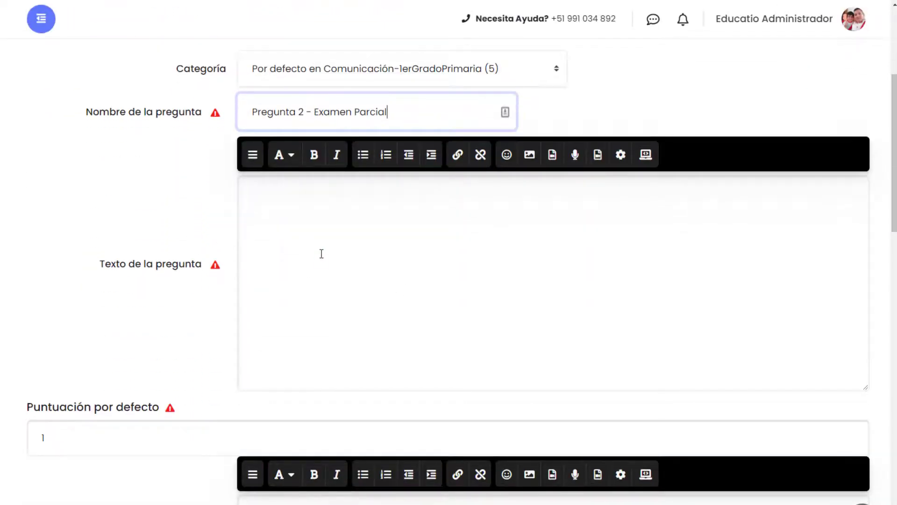
left_click(322, 253)
key("alt+Tab")
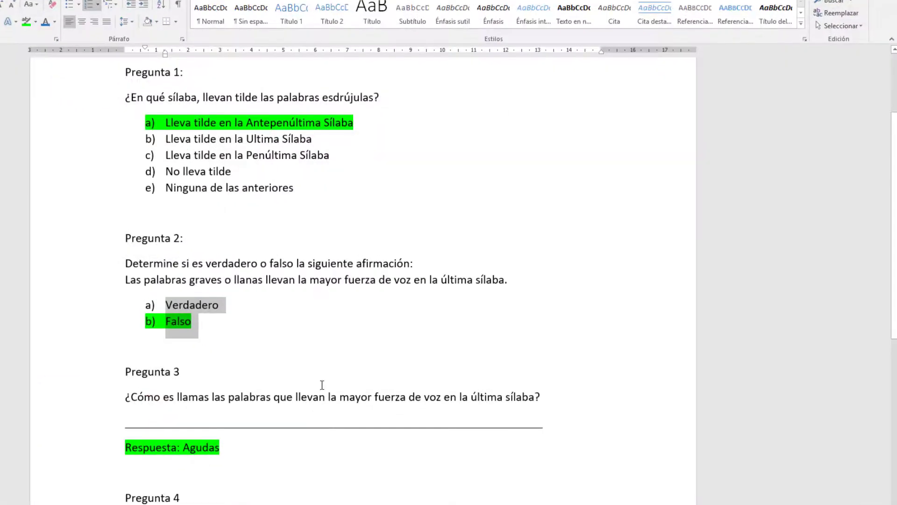
left_click_drag(127, 264, 507, 280)
right_click(400, 281)
left_click(438, 296)
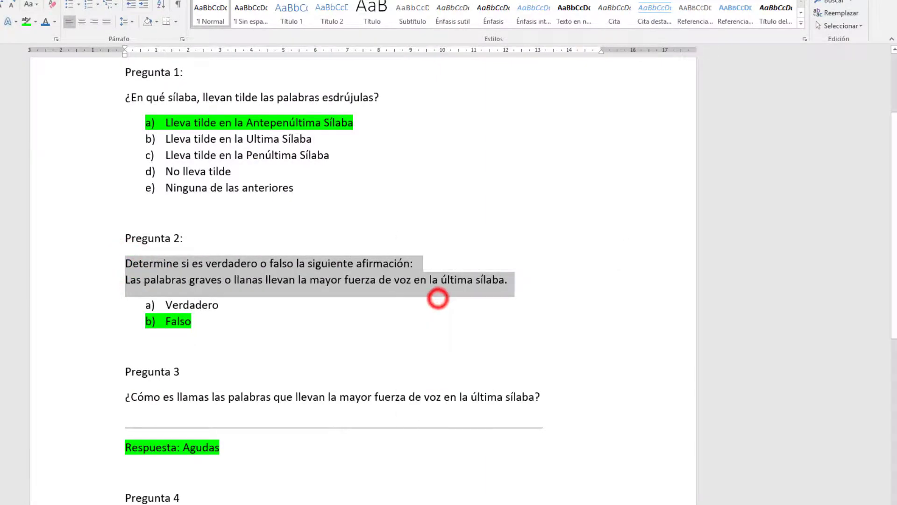
key("alt+Tab")
left_click(379, 288)
key("ctrl+v")
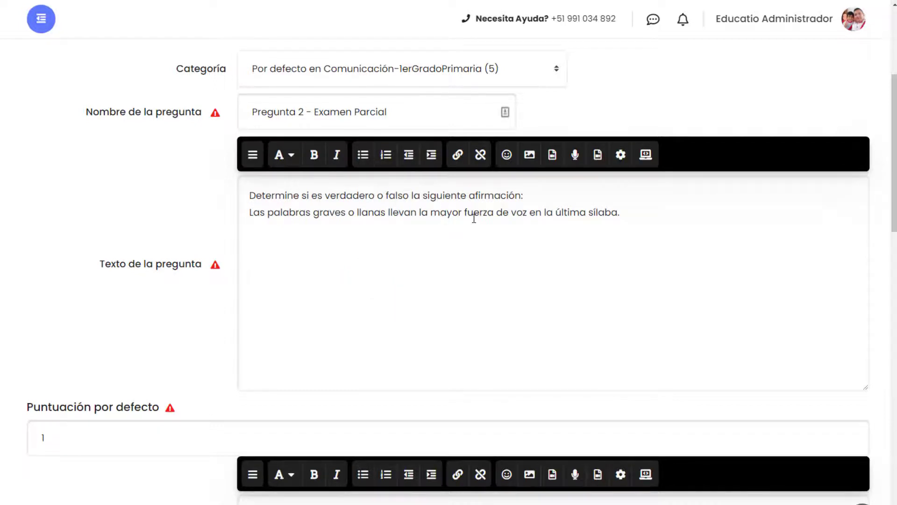
- Check the highlighted answer to question 2 in the Word exam and set Respuesta correcta to Falso
scroll(474, 218, "down", 1)
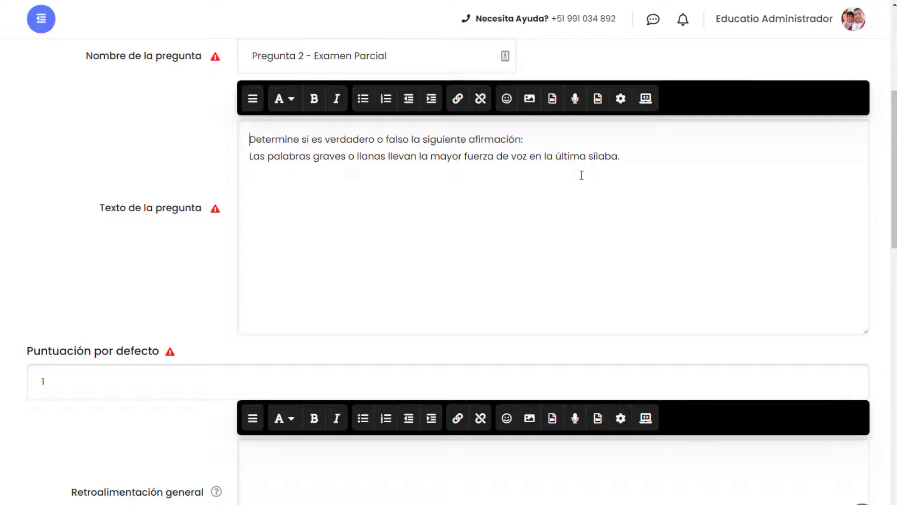
scroll(555, 227, "down", 3)
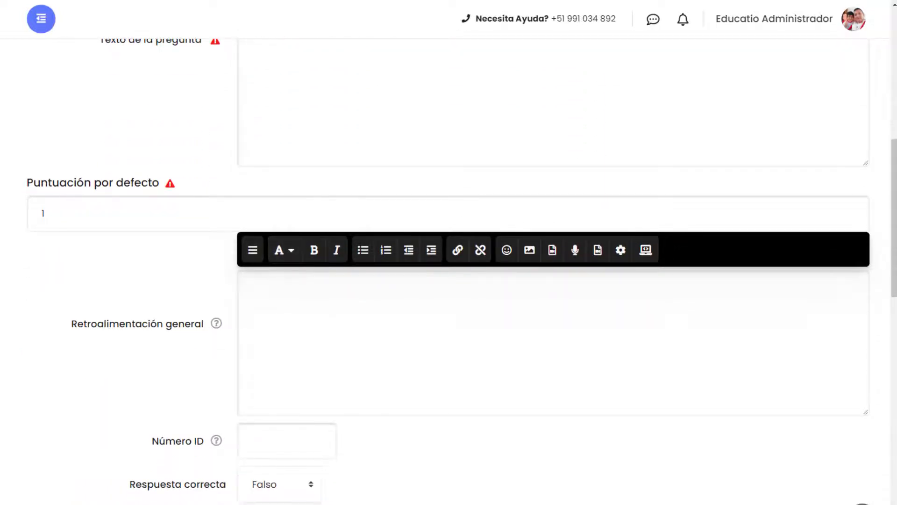
scroll(84, 214, "down", 2)
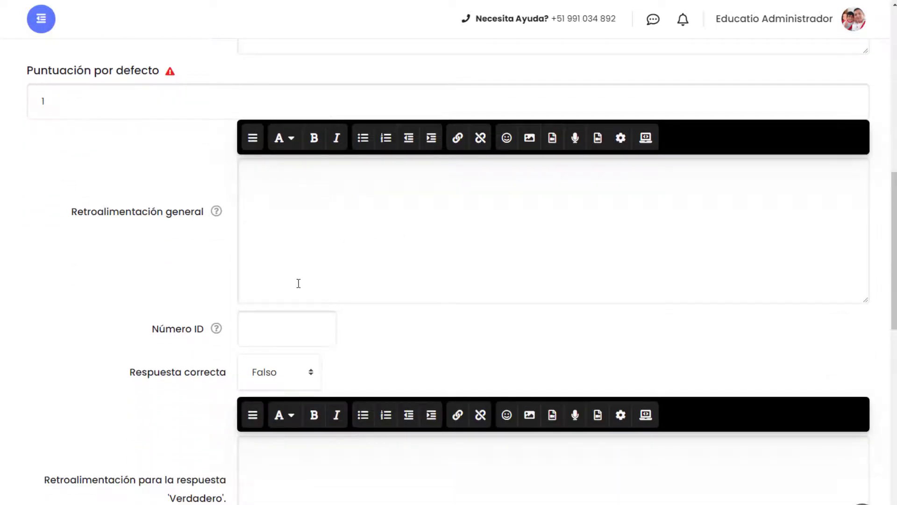
scroll(385, 396, "down", 4)
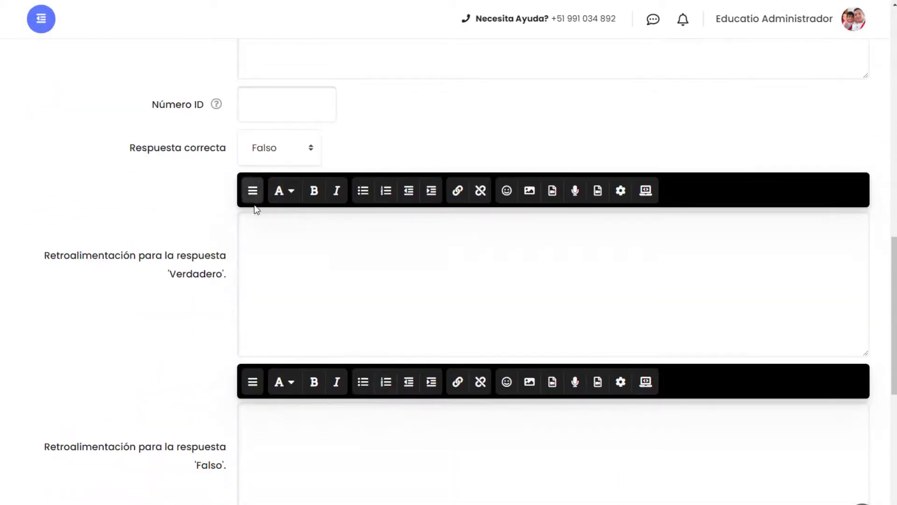
scroll(233, 225, "up", 2)
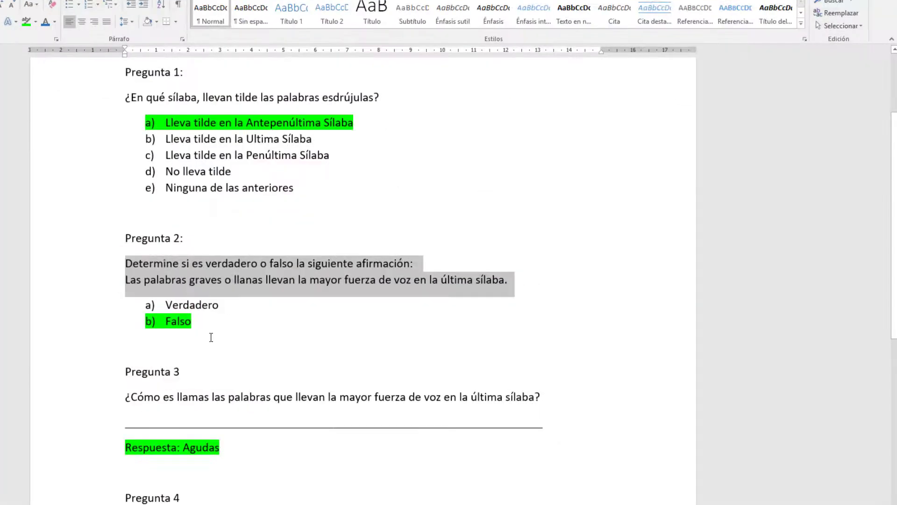
left_click(225, 326)
left_click_drag(216, 316, 149, 309)
left_click(172, 321)
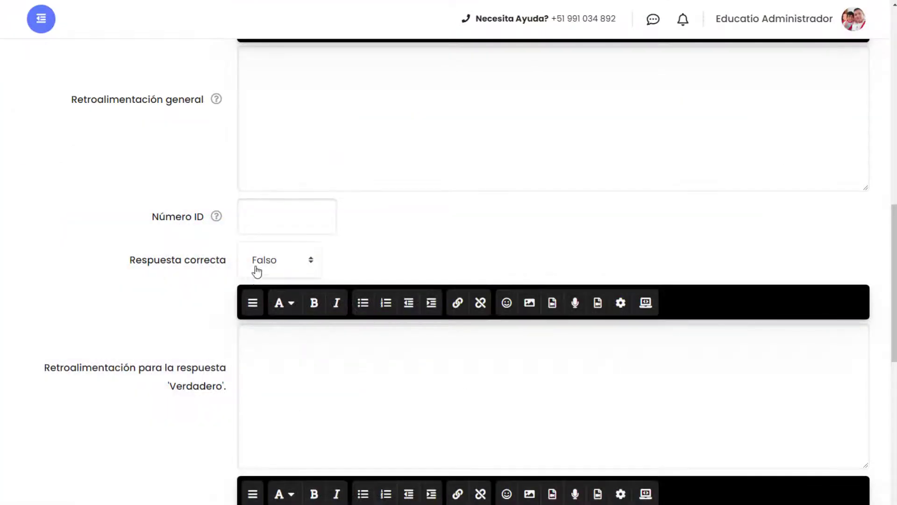
left_click(257, 271)
left_click(271, 284)
- Save the true/false question and return to the exam's question list
scroll(421, 233, "down", 8)
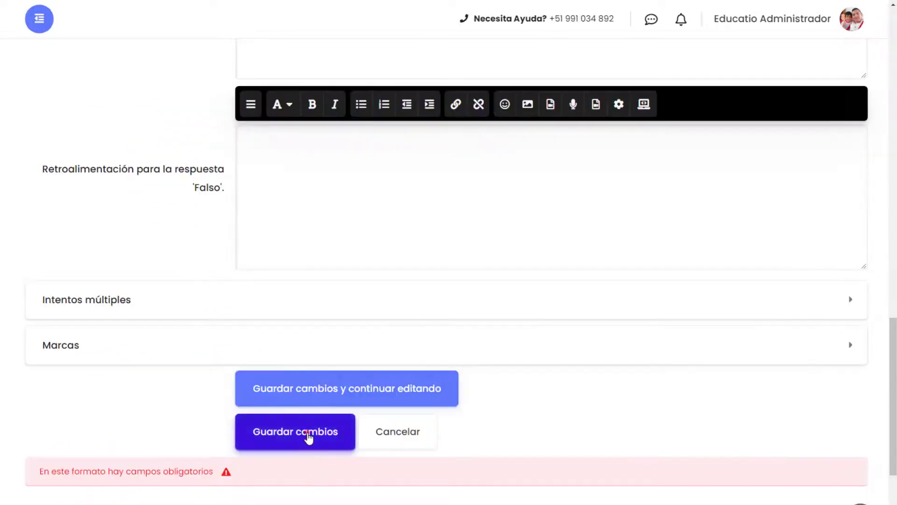
left_click(308, 433)
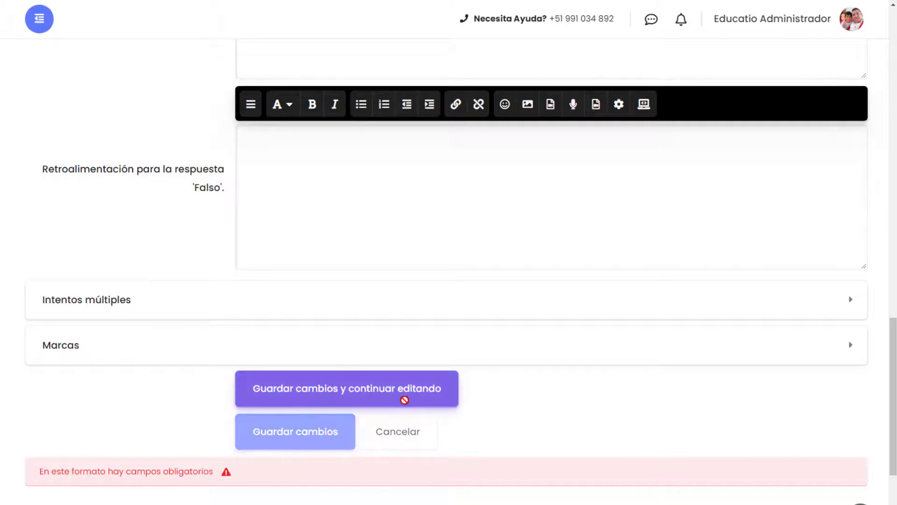
scroll(194, 346, "down", 4)
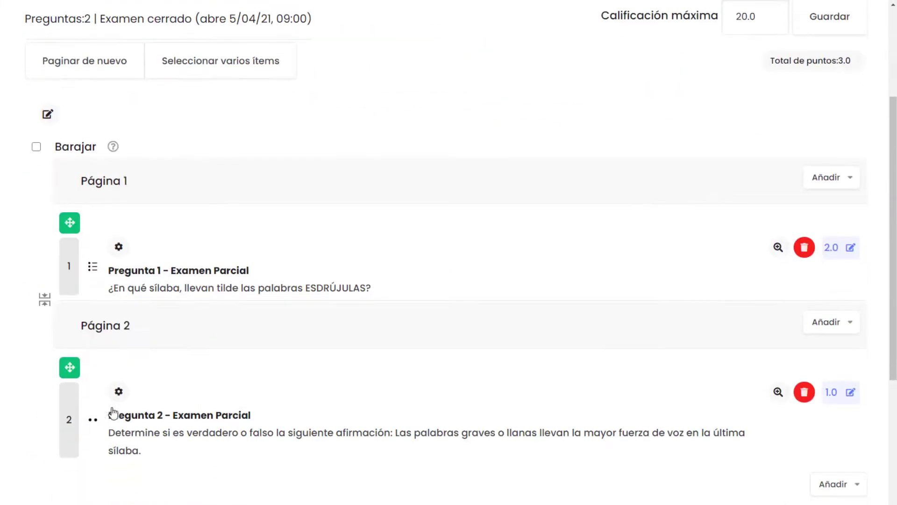
- Preview Pregunta 2, check its statement, try the Verdadero and Falso choices, and close the preview
scroll(183, 407, "down", 2)
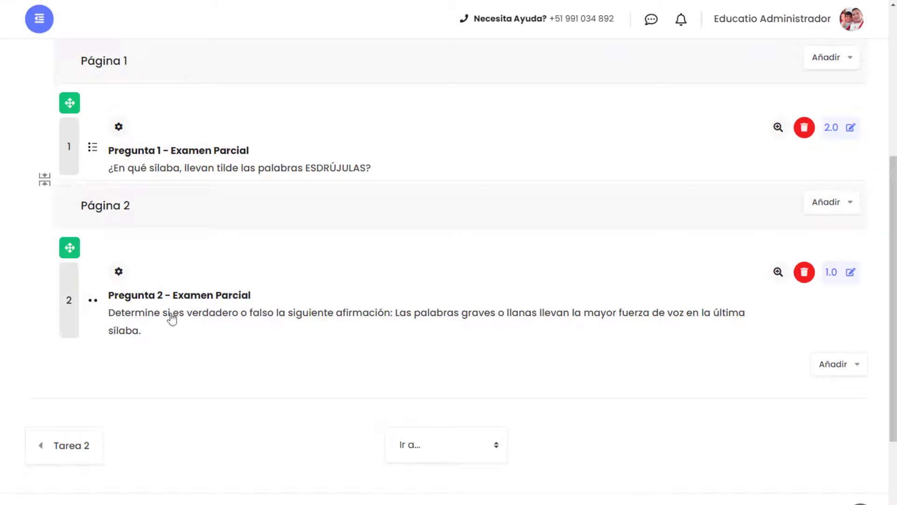
left_click(778, 273)
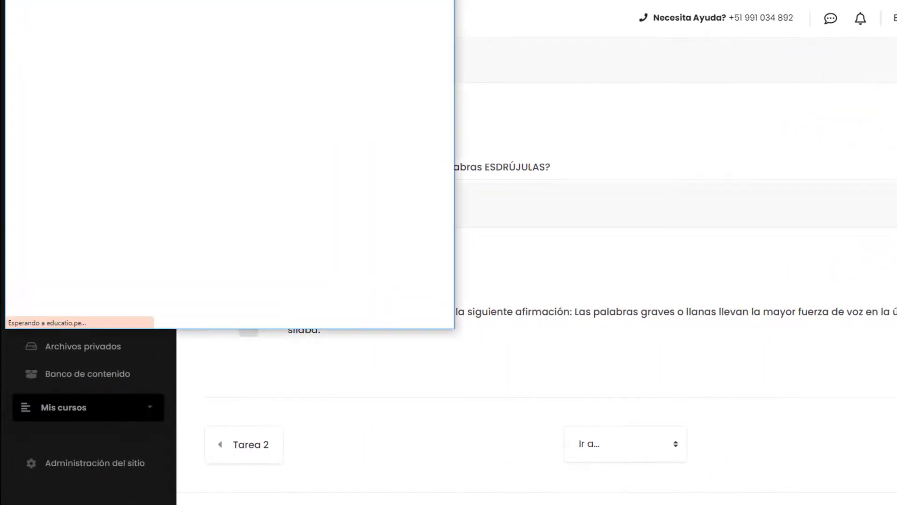
scroll(247, 177, "down", 3)
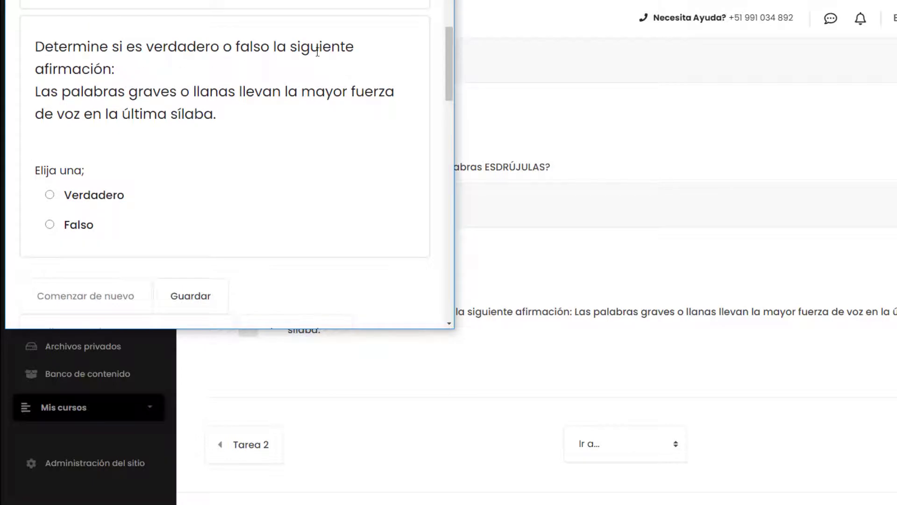
left_click_drag(41, 91, 219, 114)
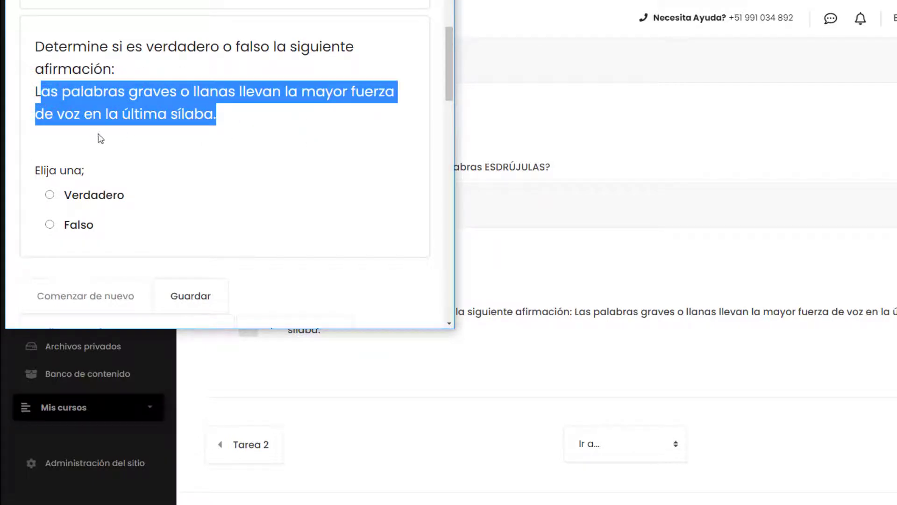
left_click(156, 126)
left_click(50, 199)
key("Down")
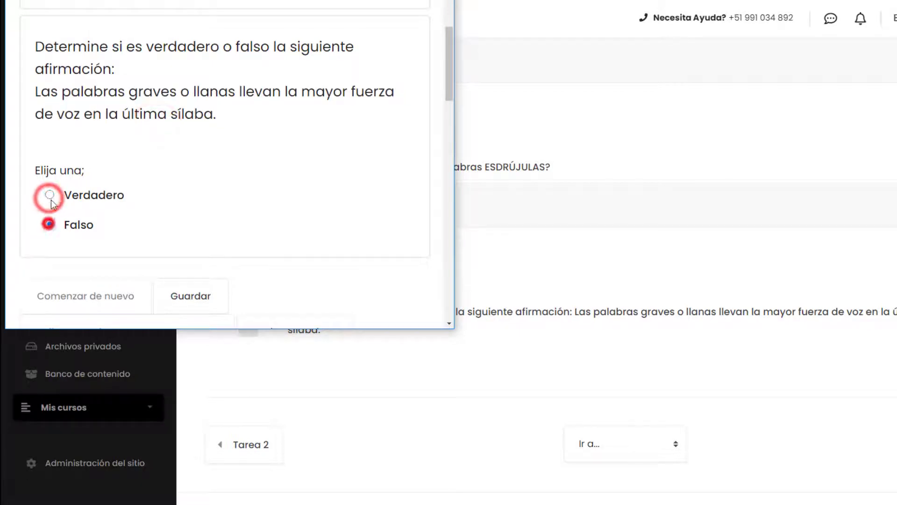
left_click(50, 183)
left_click(49, 194)
left_click(48, 223)
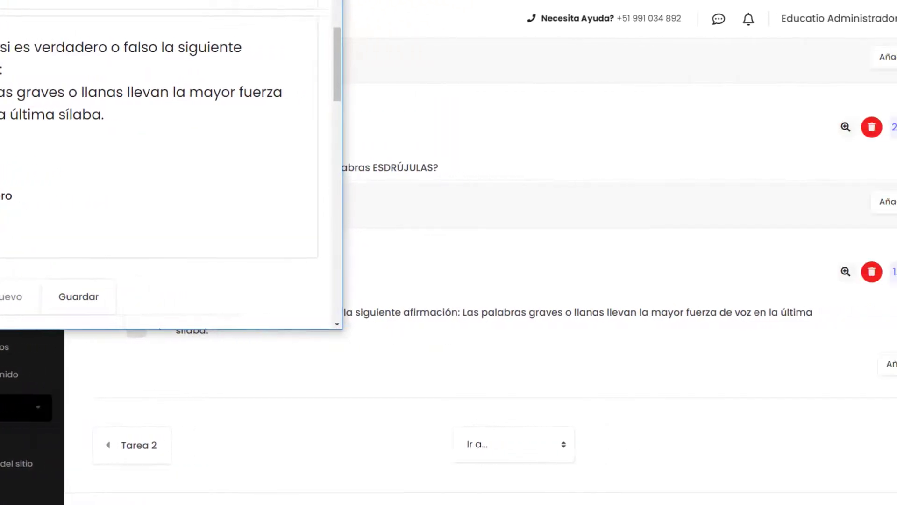
left_click(427, 312)
- Correct the wording of question 3 in the Word exam to "¿Cómo se llaman las palabras"
scroll(427, 312, "down", 3)
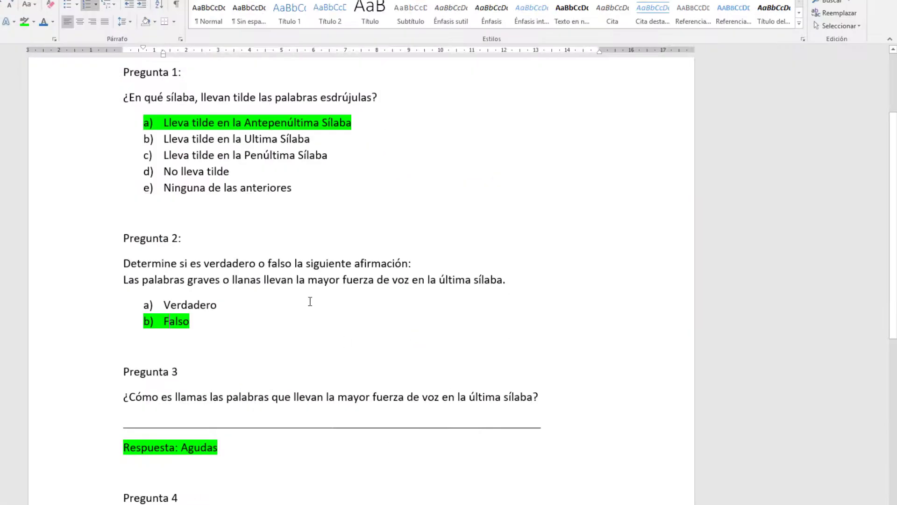
scroll(310, 301, "down", 5)
scroll(228, 261, "down", 2)
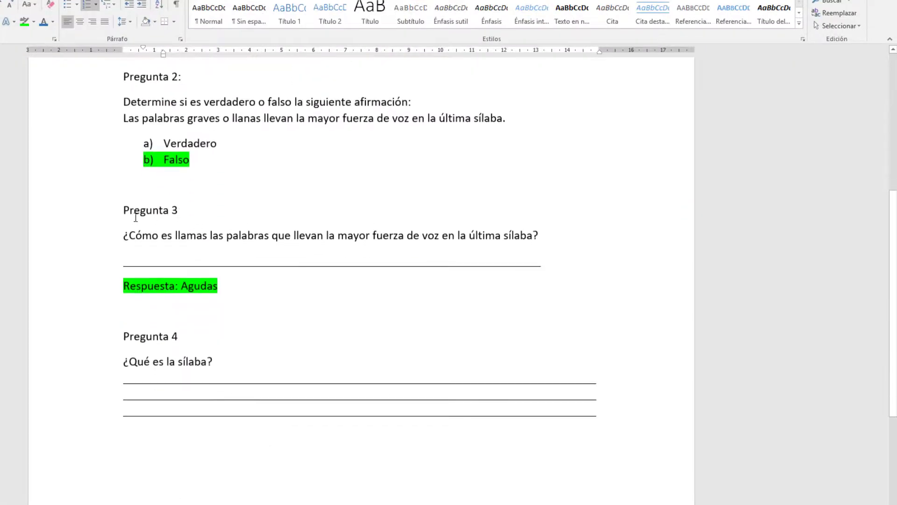
double_click(164, 234)
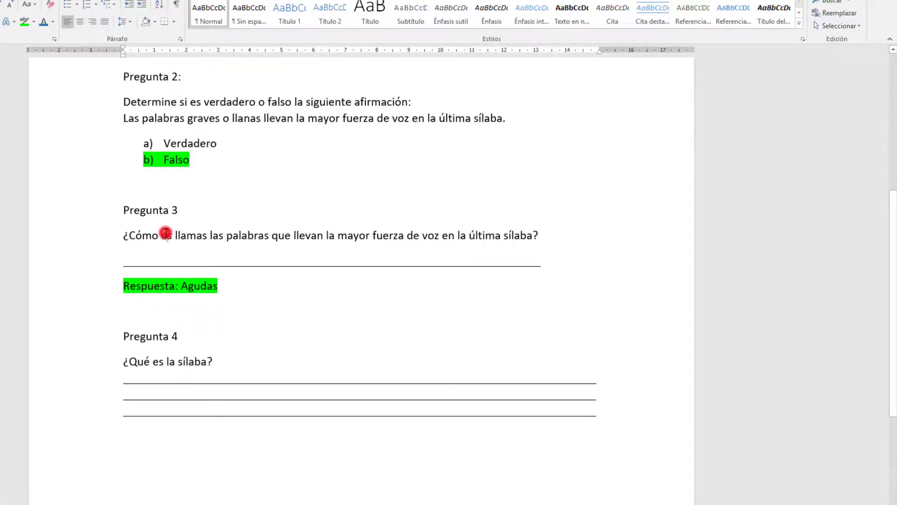
type("se")
key("Delete")
left_click(207, 236)
key("BackSpace")
type("n")
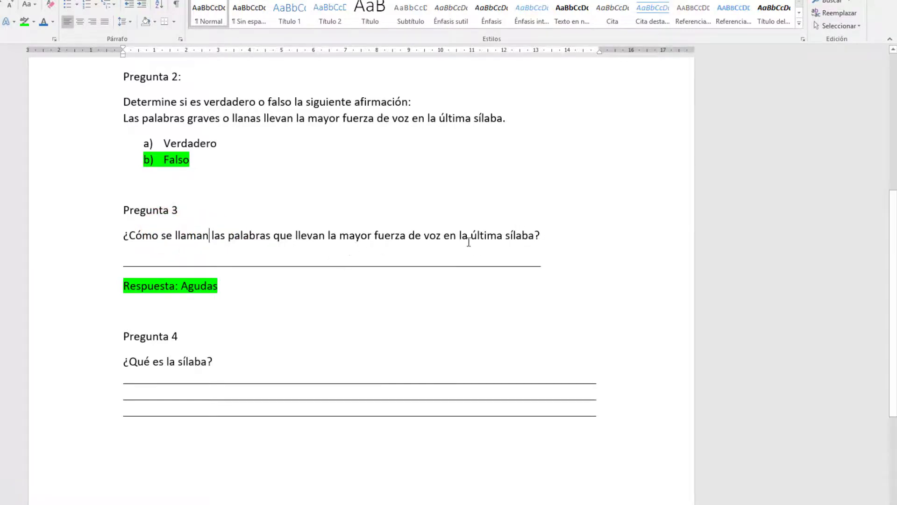
- Copy the heading text "Pregunta 3" from the Word exam
left_click_drag(124, 204, 132, 212)
right_click(159, 211)
left_click(194, 232)
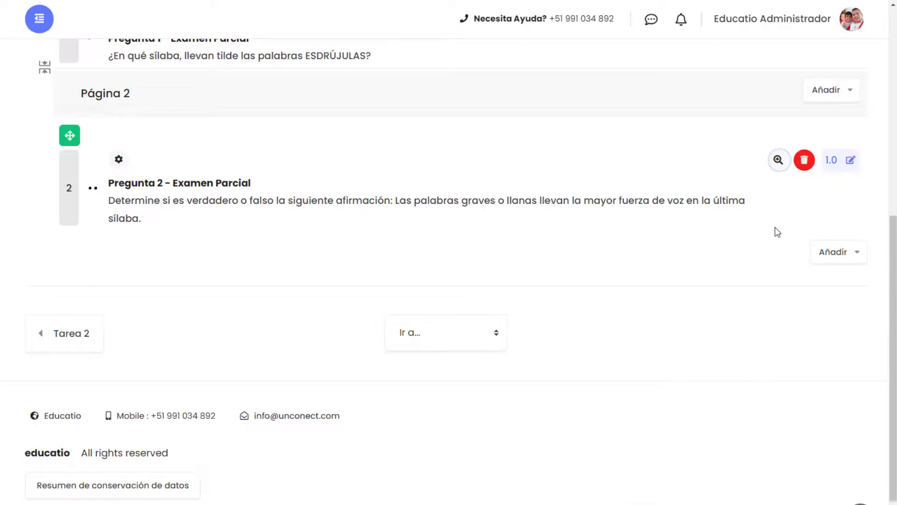
- Add a new Respuesta corta question after Pregunta 2 in the exam
left_click(818, 254)
left_click(794, 285)
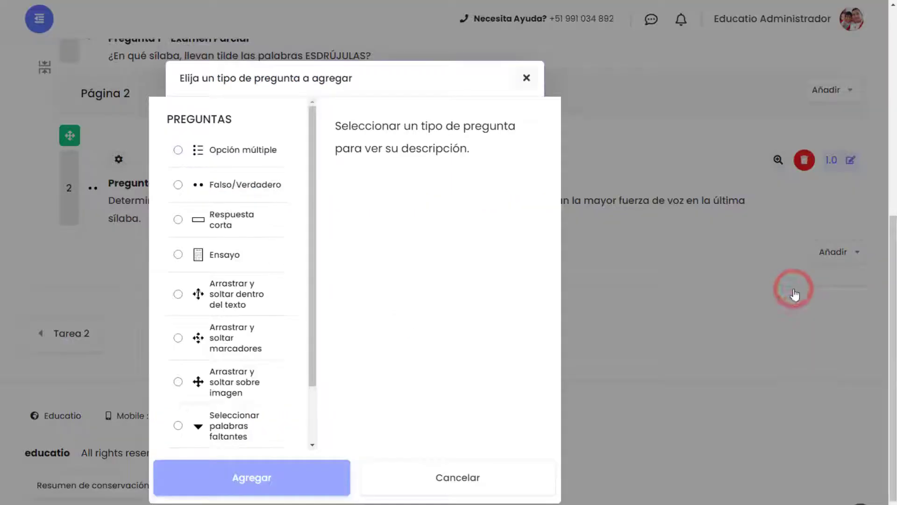
left_click(223, 225)
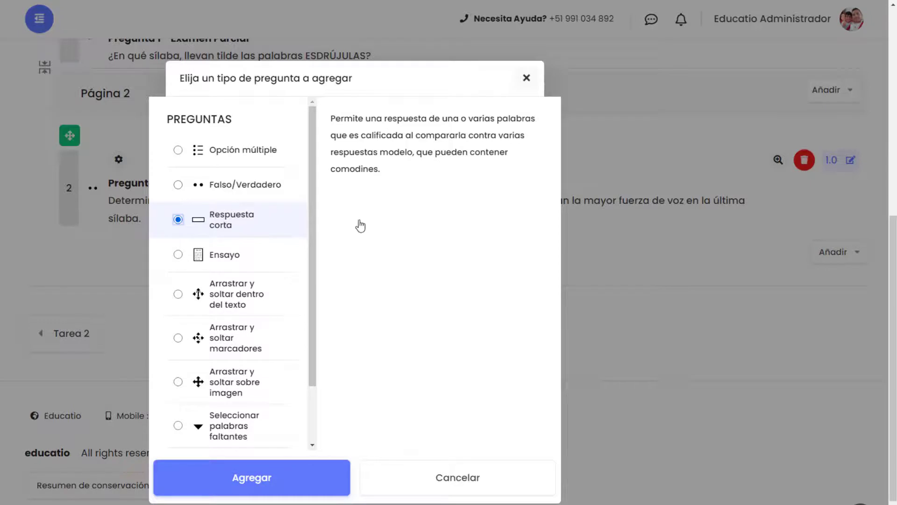
left_click(287, 474)
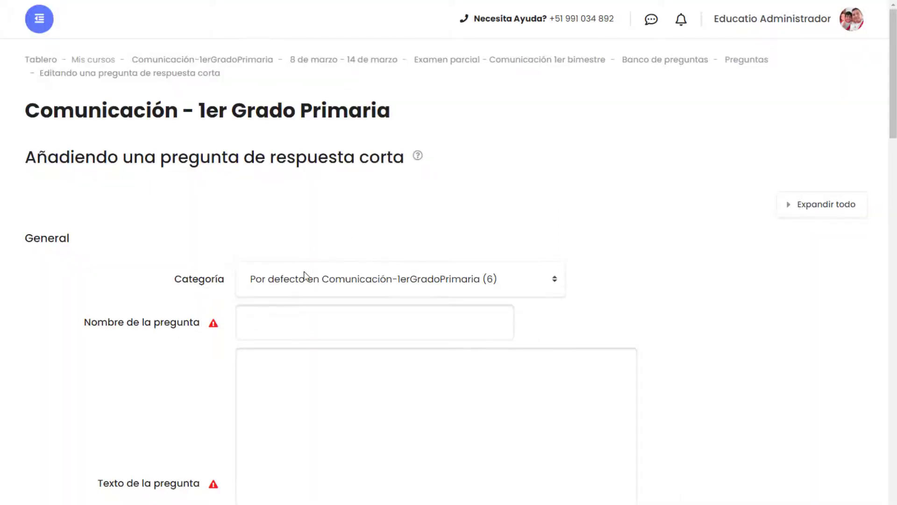
- Name the short-answer question "Pregunta 3 - Examen Parcial", using the heading copied from the Word exam
scroll(250, 246, "down", 2)
key("alt+Tab")
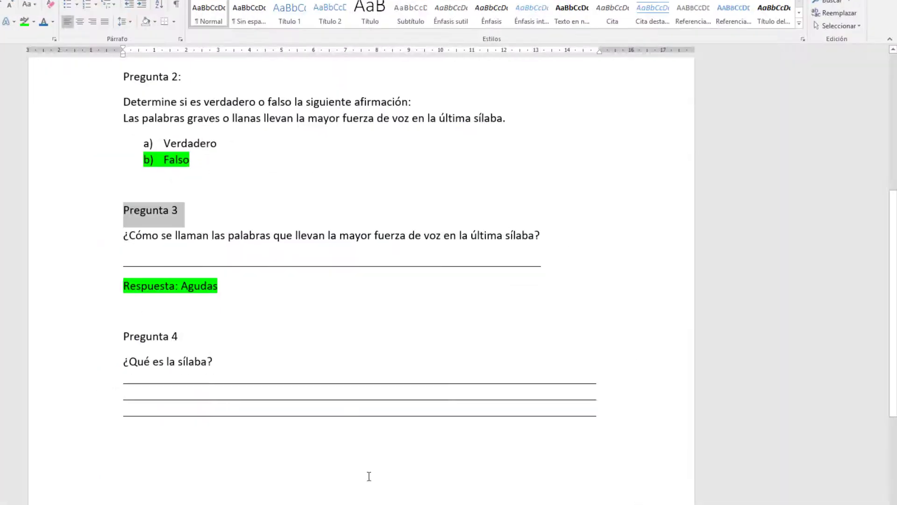
key("alt+Tab")
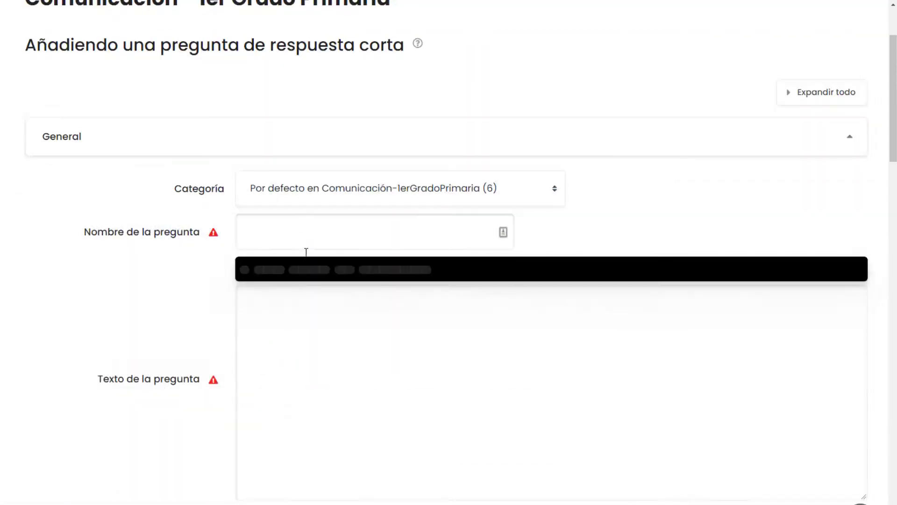
left_click(293, 222)
key("ctrl+v")
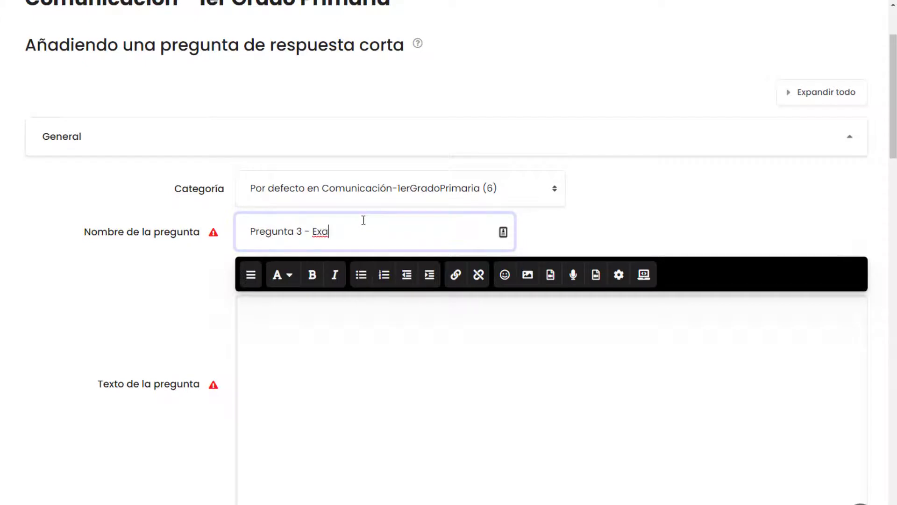
type("- Examen Parcial")
- Copy the question 3 statement about words stressed on the last syllable from the Word exam into the question text
left_click(441, 392)
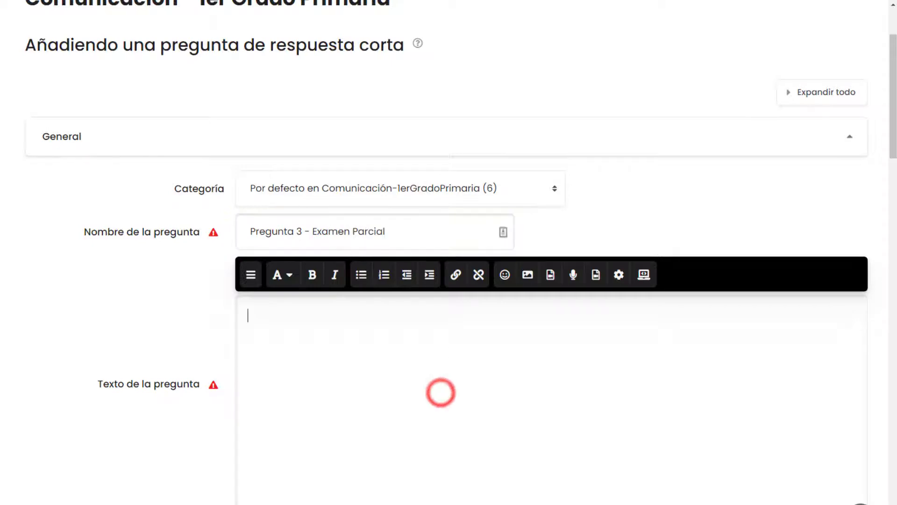
key("alt+Tab")
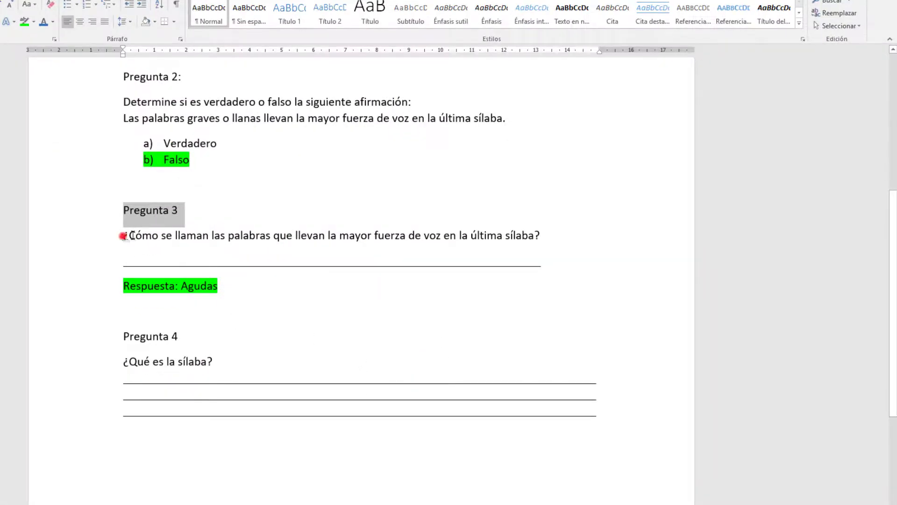
mouse_move(123, 235)
left_mouse_down()
mouse_move(551, 236)
mouse_move(110, 242)
left_mouse_up()
left_click(528, 235)
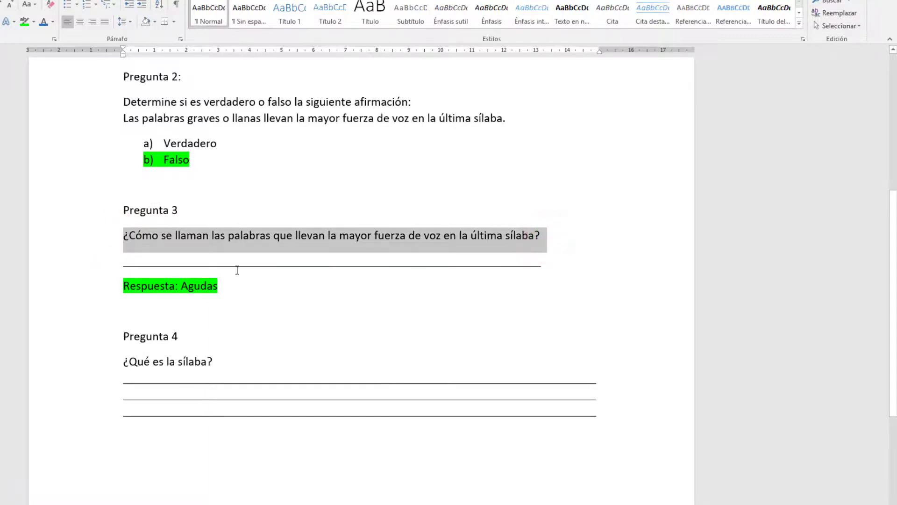
key("ctrl+c")
key("alt+Tab")
left_click(341, 378)
key("ctrl+v")
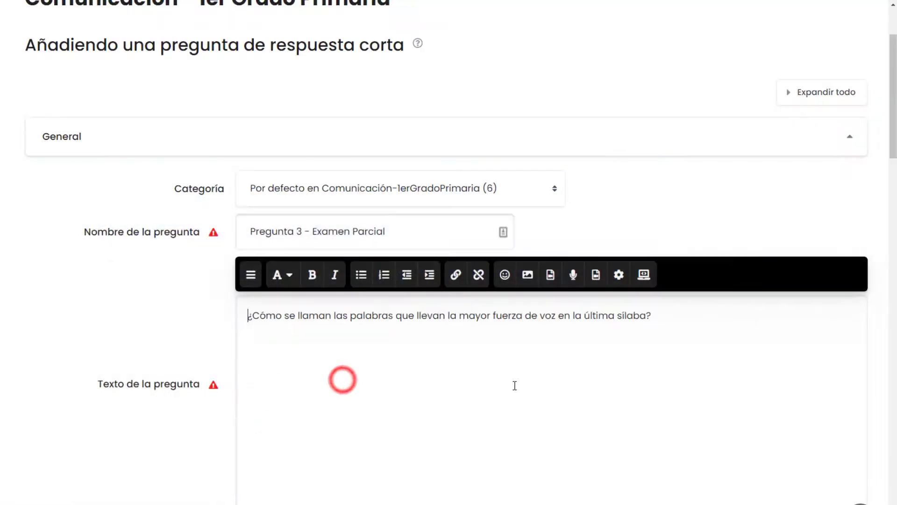
- Try "Lima" as a sample answer in Respuesta 1 and clear it
scroll(505, 379, "down", 5)
scroll(95, 220, "down", 1)
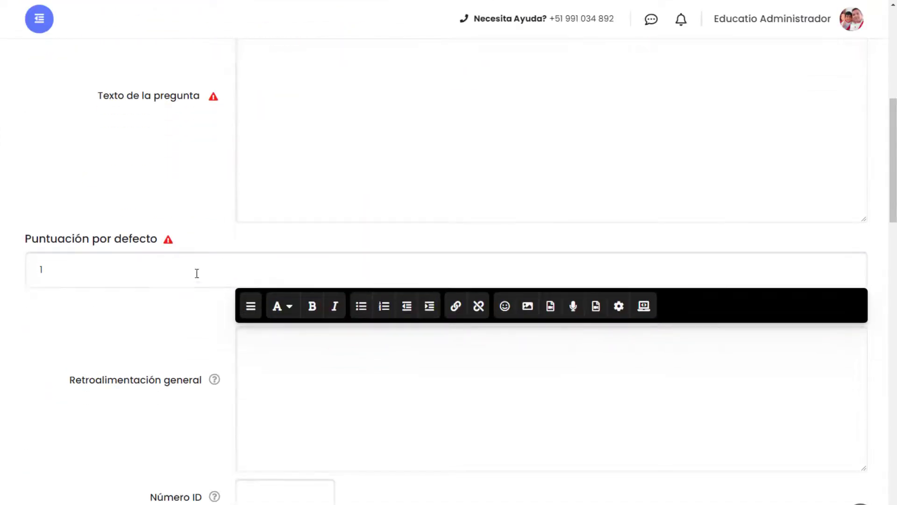
scroll(220, 280, "down", 4)
scroll(187, 305, "down", 1)
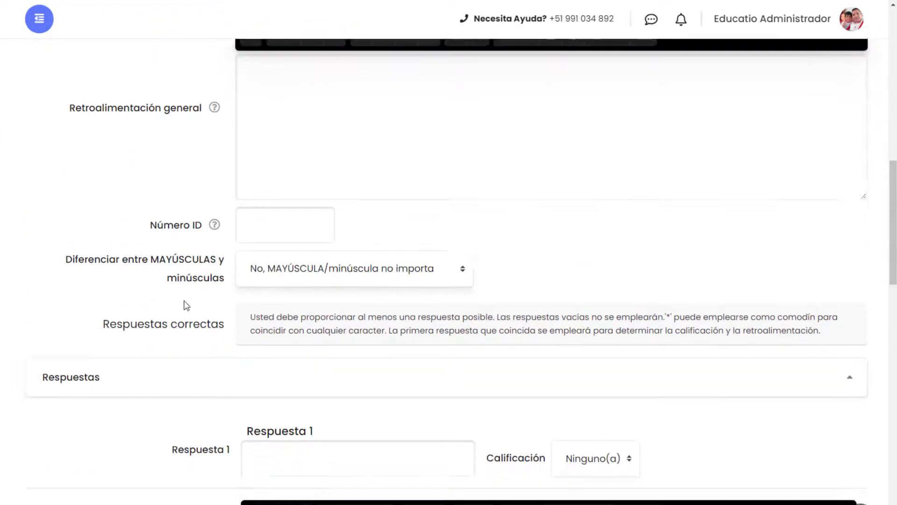
scroll(186, 305, "down", 1)
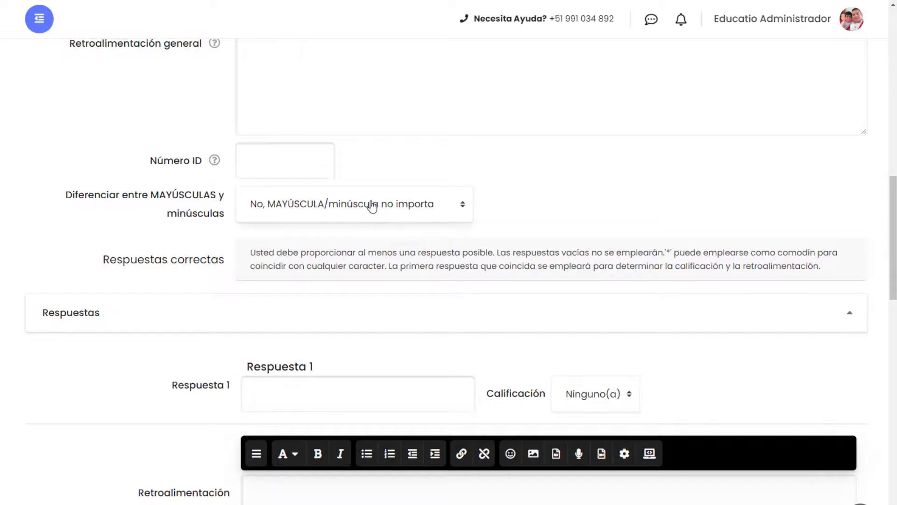
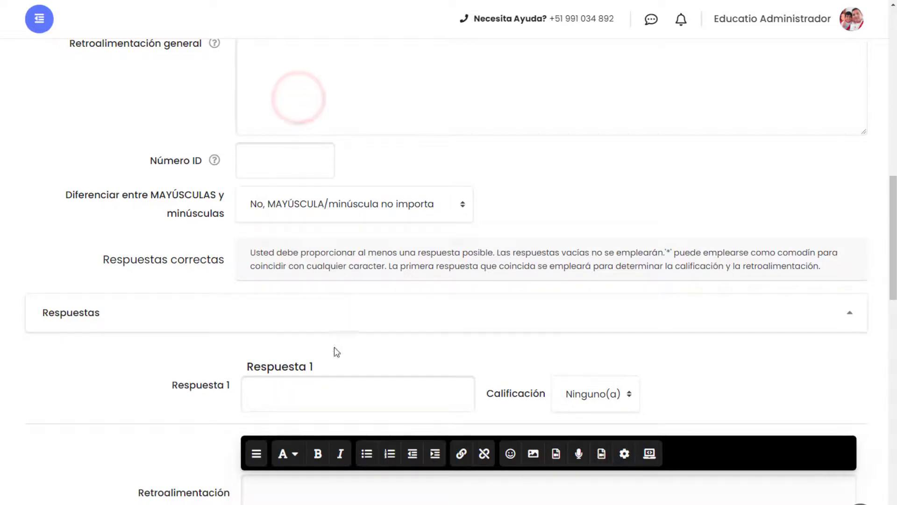
left_click(348, 389)
type("Lima")
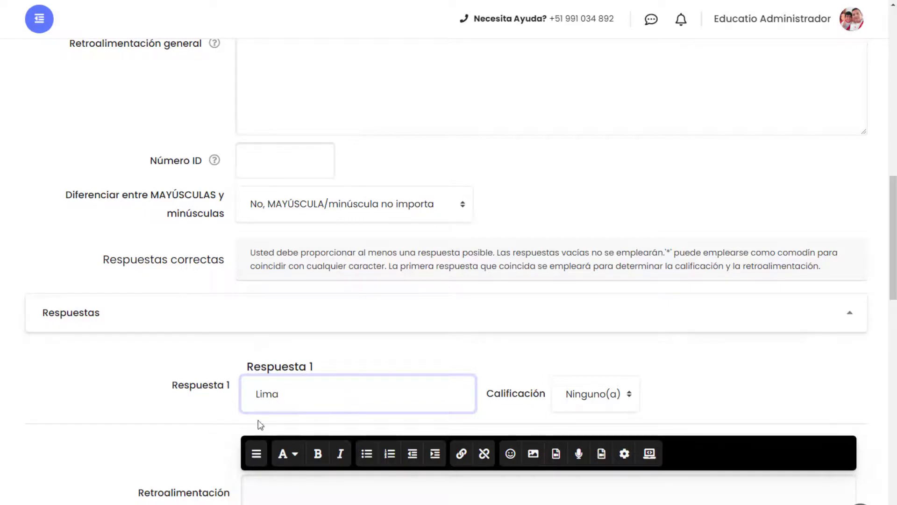
left_click_drag(249, 396, 301, 392)
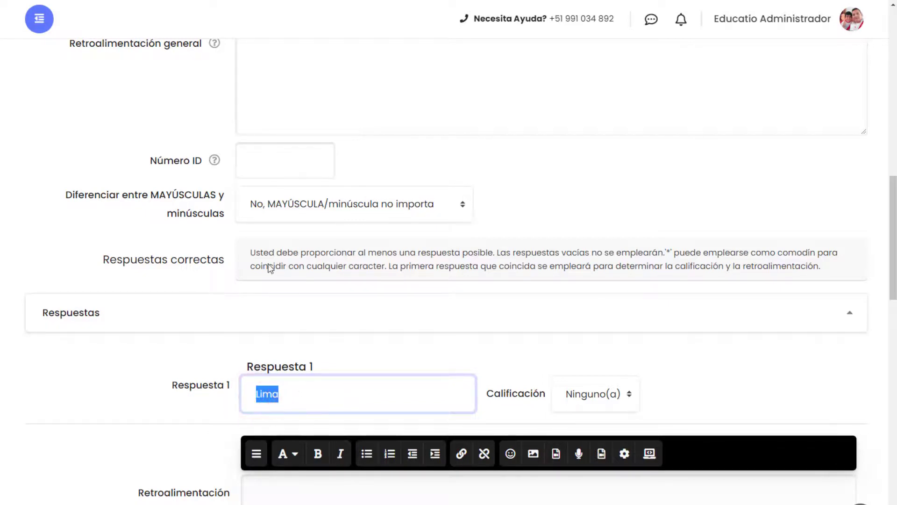
key("BackSpace")
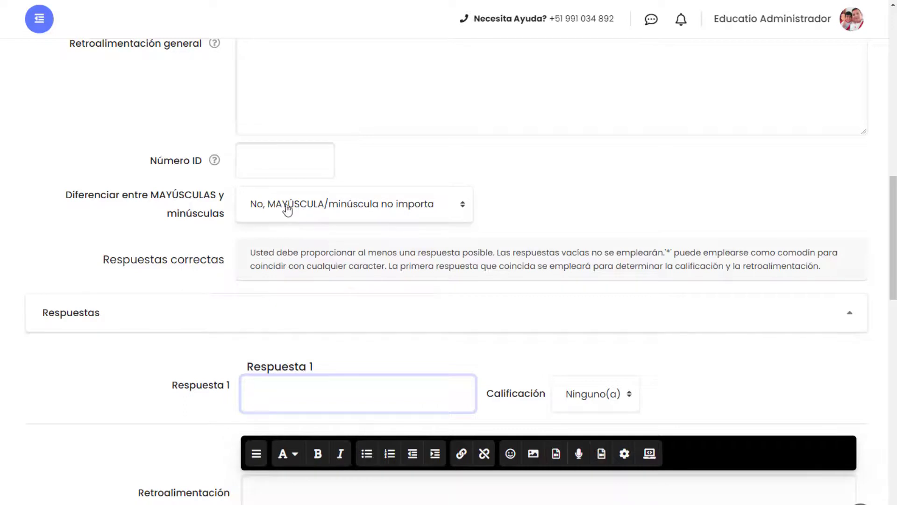
- Try the option "MAYÚSCULAS y minúsculas deben coincidir" for case matching and return to "No, MAYÚSCULA/minúscula no importa"
left_click(275, 217)
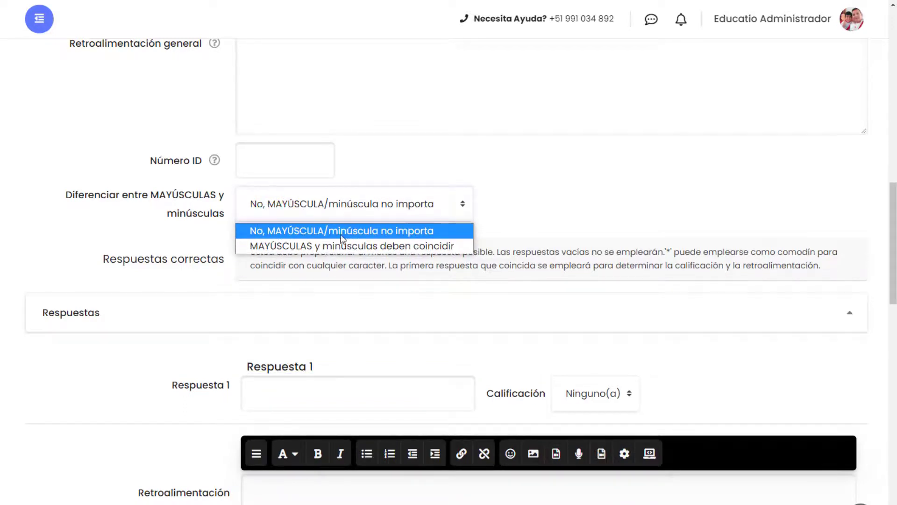
left_click(351, 248)
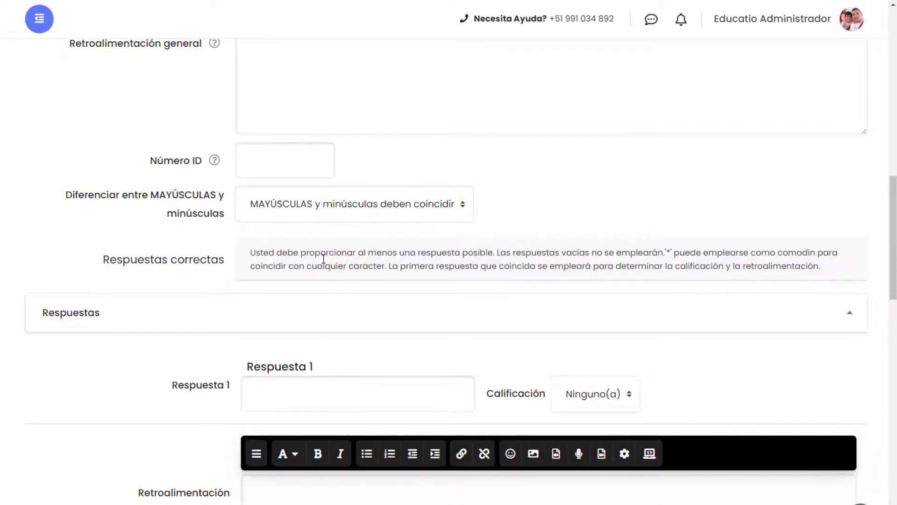
left_click(302, 204)
left_click(316, 229)
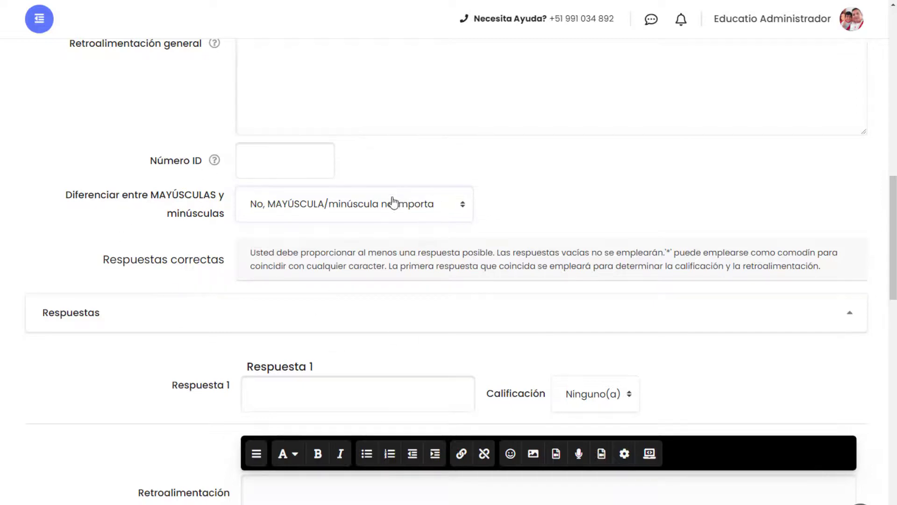
- Copy the answer word "Agudas" of question 3 from the Word exam
left_click(318, 387)
scroll(341, 335, "down", 1)
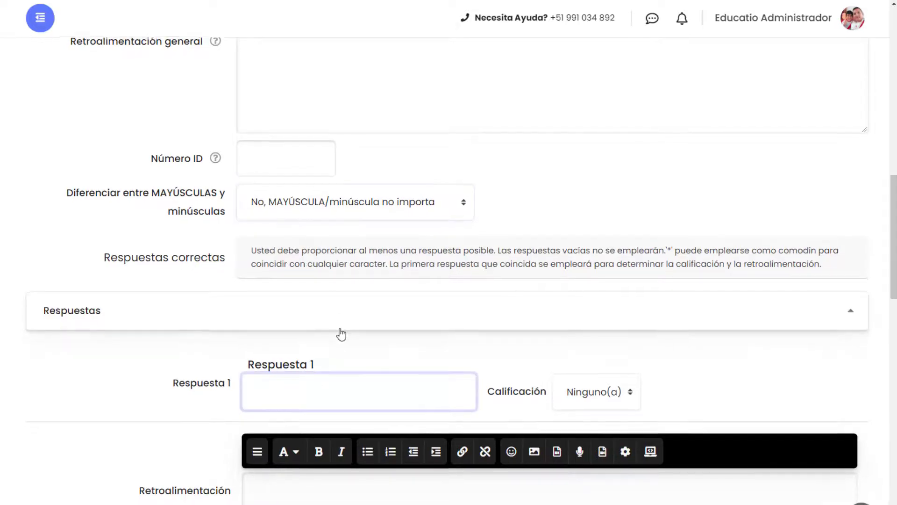
scroll(282, 240, "down", 3)
scroll(299, 237, "up", 10)
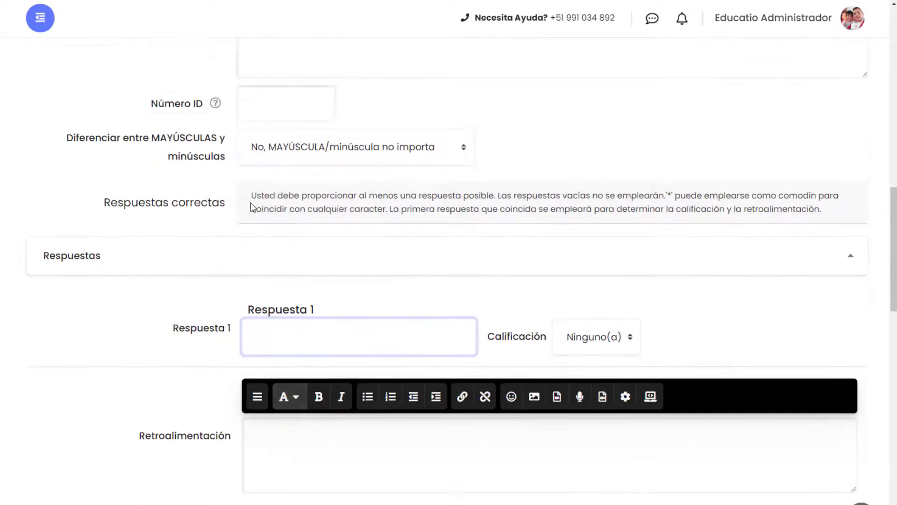
scroll(264, 308, "up", 7)
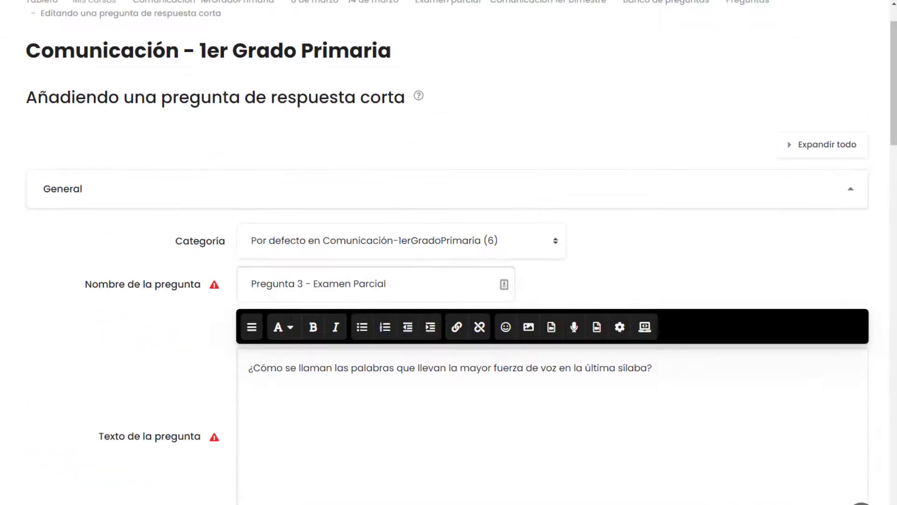
scroll(467, 411, "down", 5)
scroll(382, 355, "down", 1)
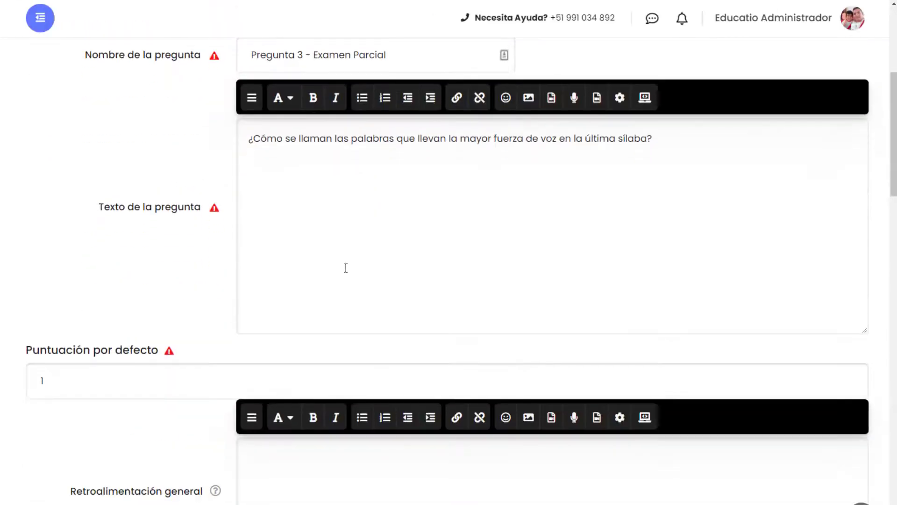
left_click(674, 140)
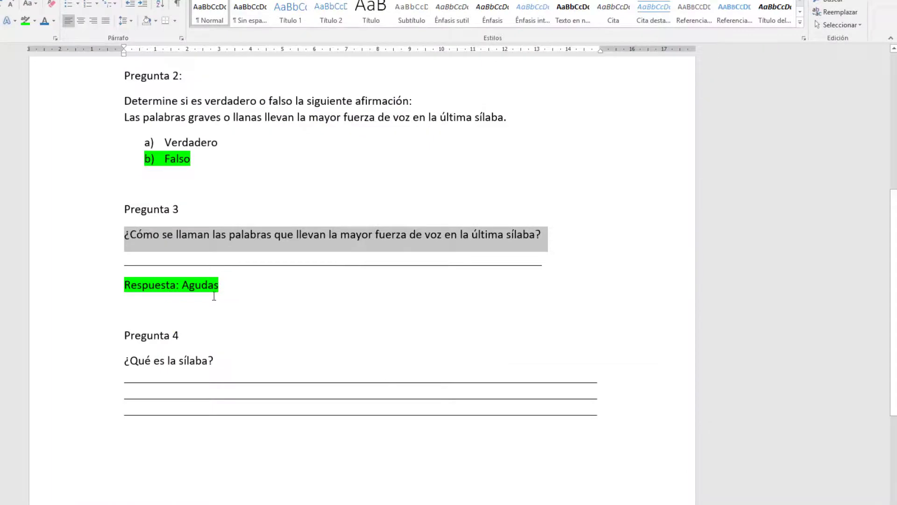
double_click(208, 295)
key("ctrl+c")
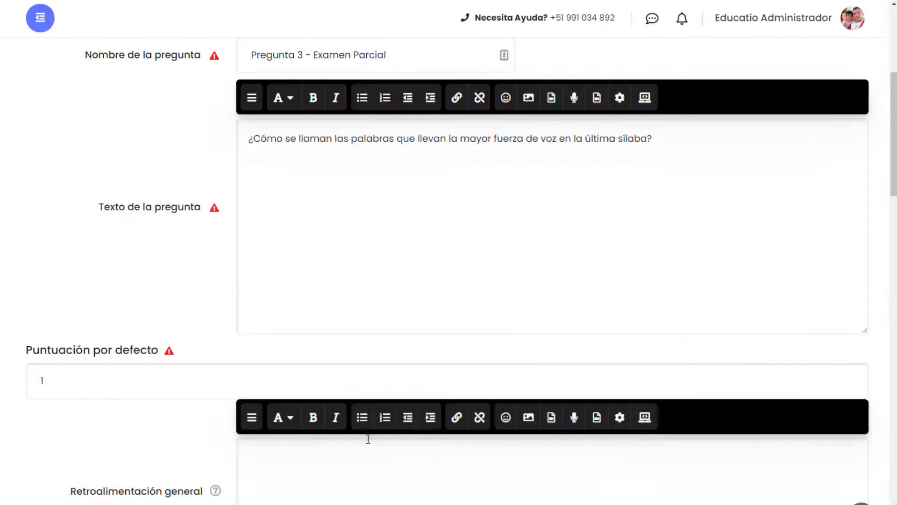
- Enter "Agudas" as Respuesta 1 and set its Calificación to 100%
scroll(366, 437, "down", 5)
scroll(266, 311, "down", 5)
scroll(286, 300, "down", 4)
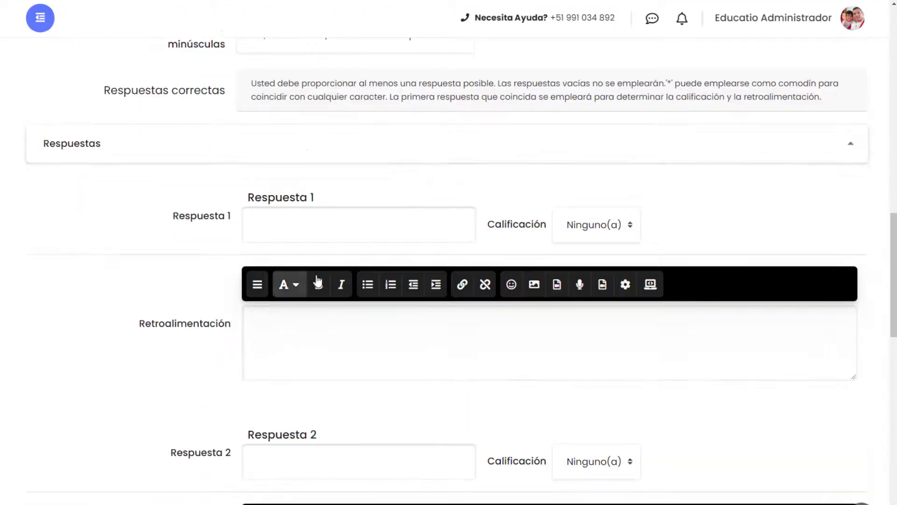
left_click(325, 222)
key("ctrl+v")
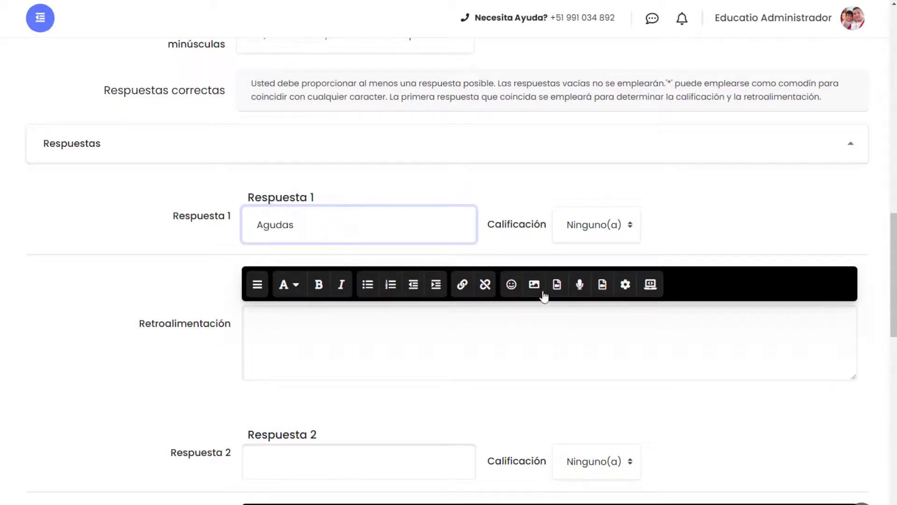
left_click(568, 223)
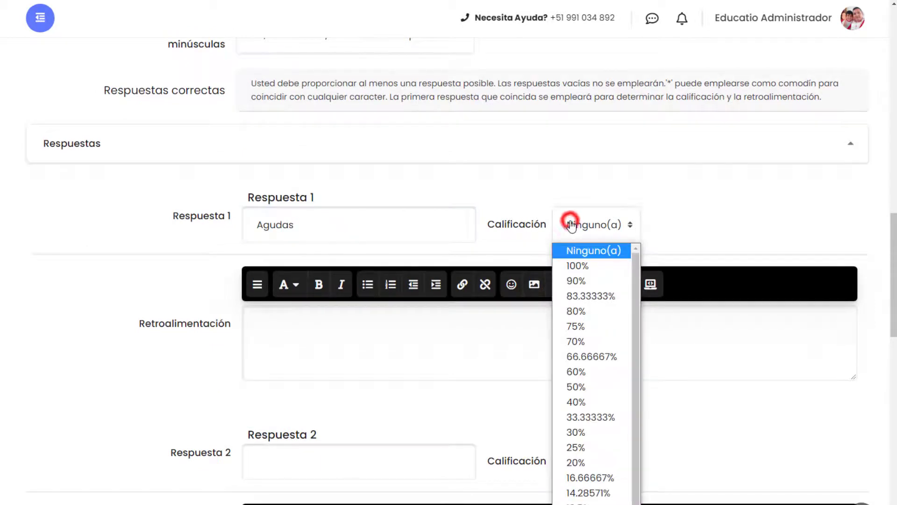
left_click(584, 266)
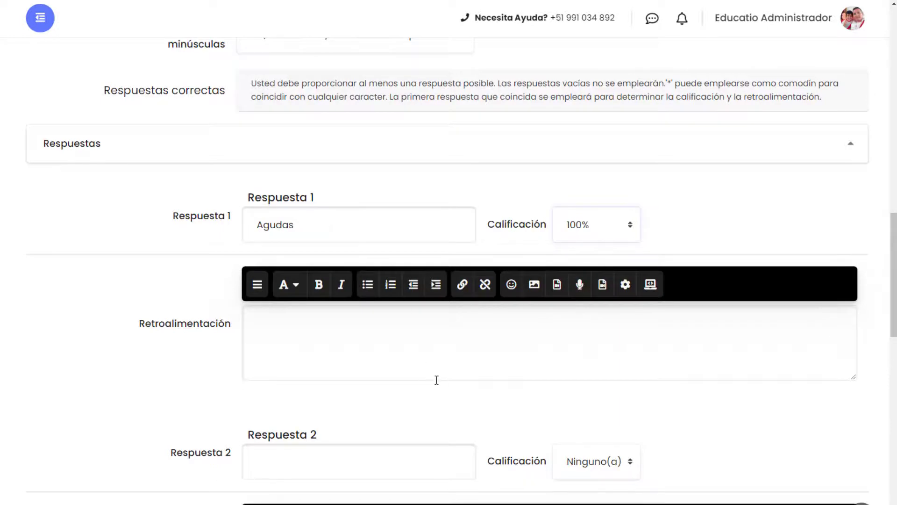
- Set the case differentiation of the short answer to "MAYÚSCULAS y minúsculas deben coincidir"
scroll(436, 380, "down", 2)
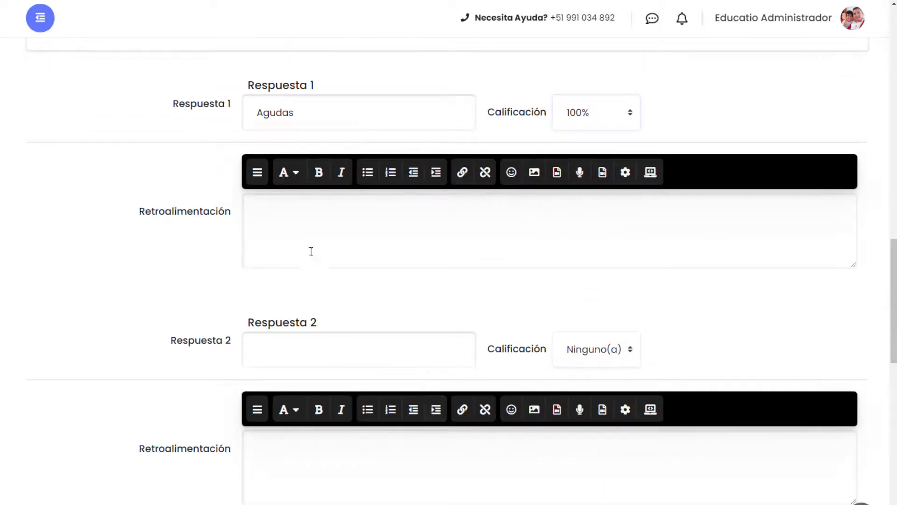
scroll(383, 397, "down", 3)
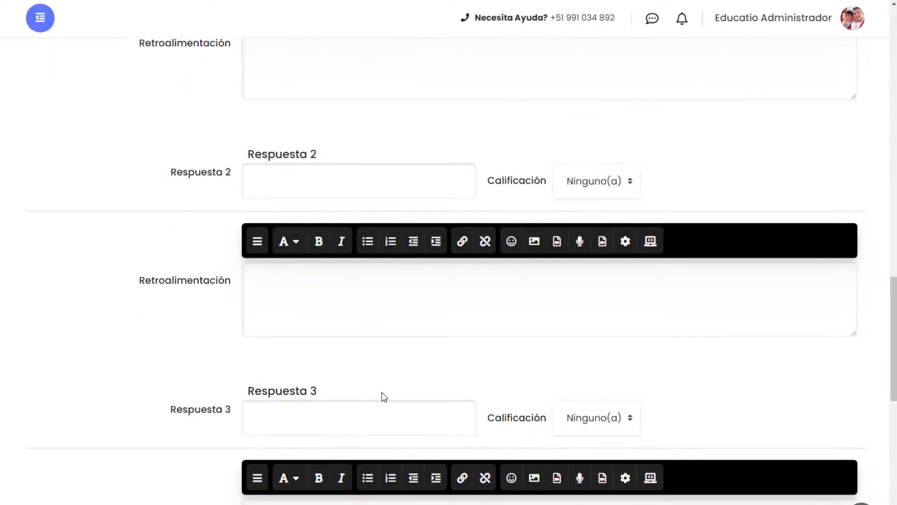
scroll(343, 330, "up", 4)
scroll(374, 303, "up", 5)
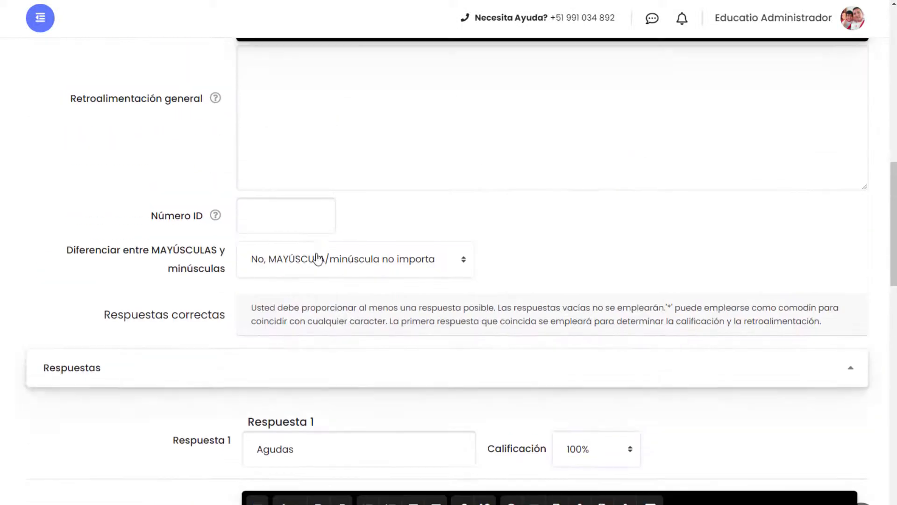
left_click(368, 262)
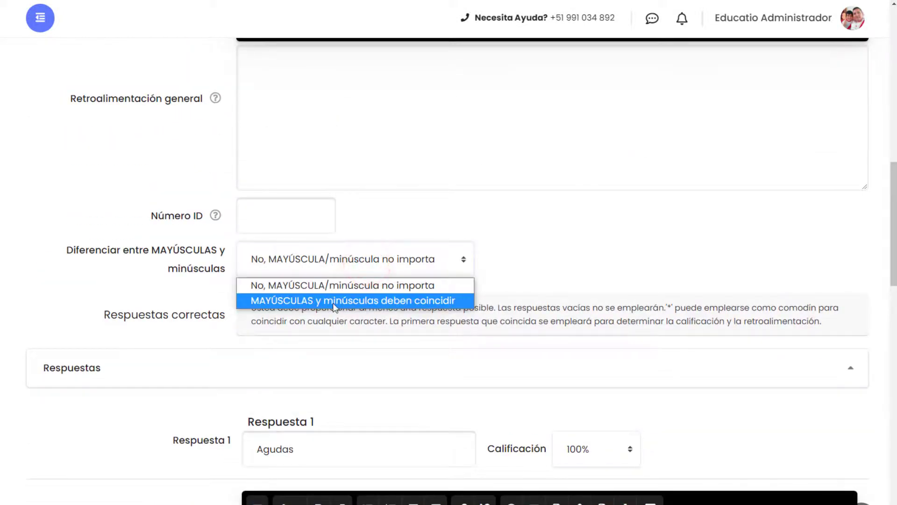
left_click(376, 301)
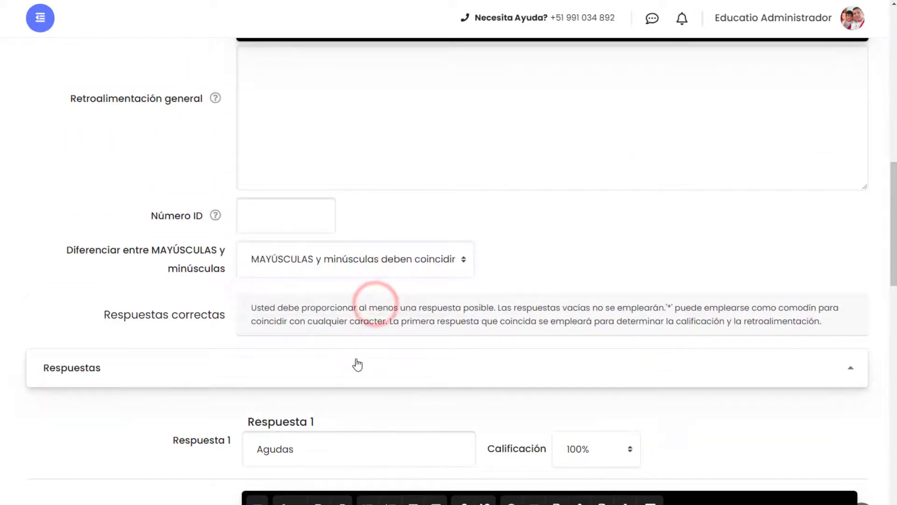
- Enter "agudas" as Respuesta 2 and set its Calificación to 80%
scroll(356, 362, "down", 1)
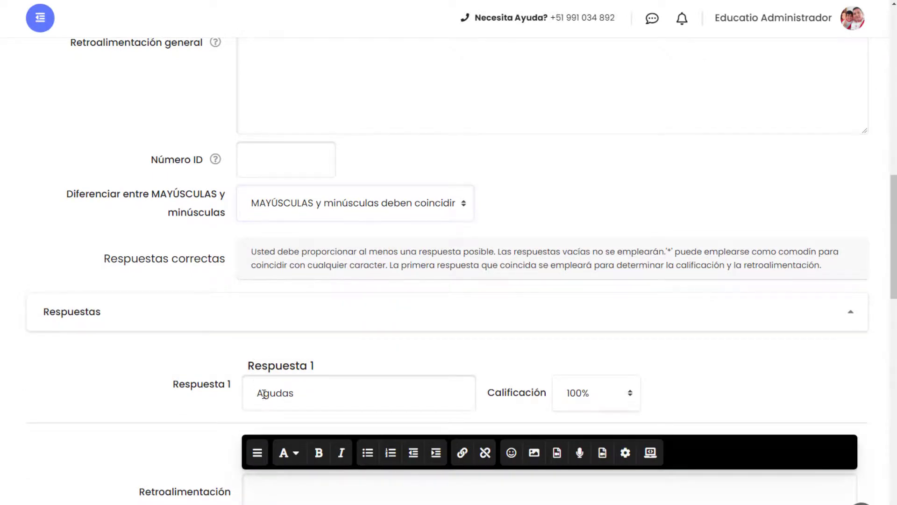
left_click_drag(256, 393, 264, 393)
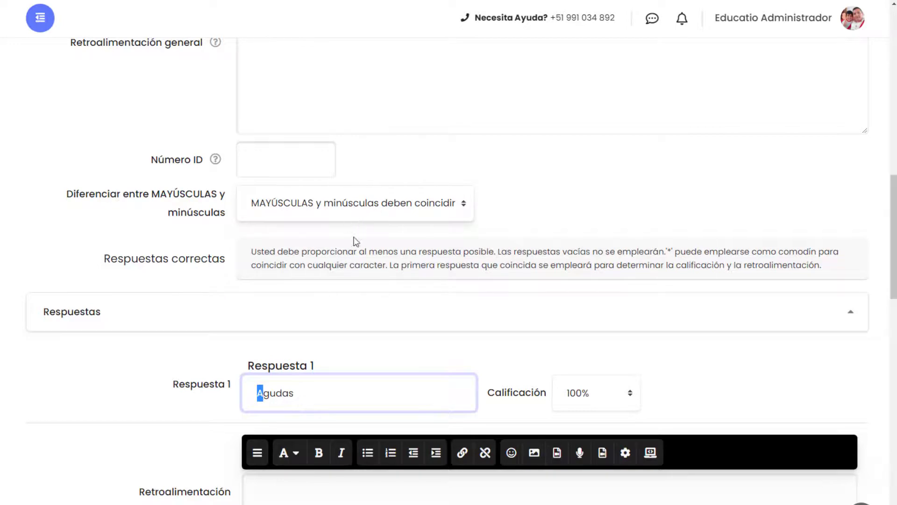
scroll(356, 240, "up", 2)
scroll(369, 280, "down", 5)
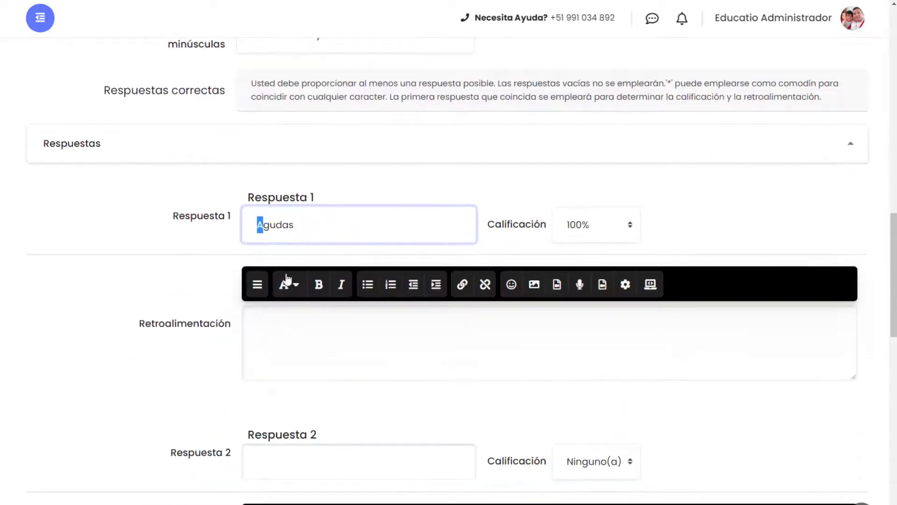
scroll(299, 355, "down", 1)
left_click(314, 404)
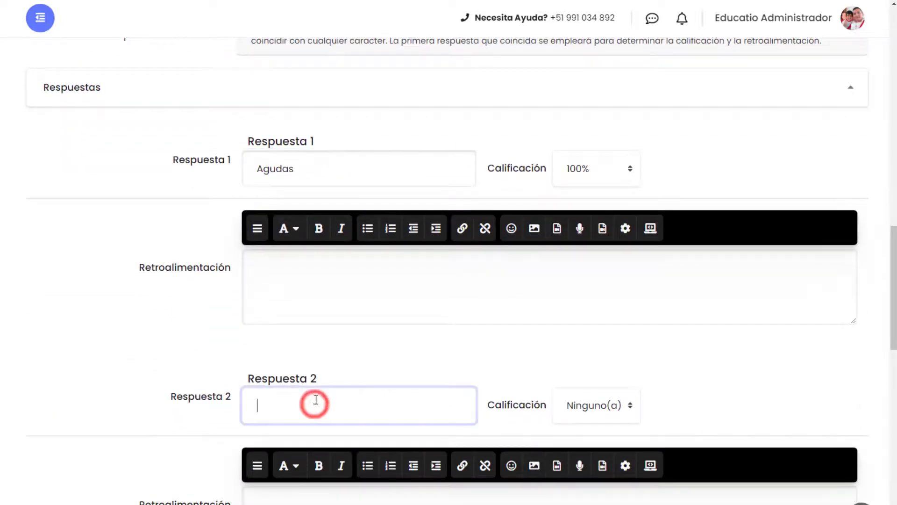
type("agudas")
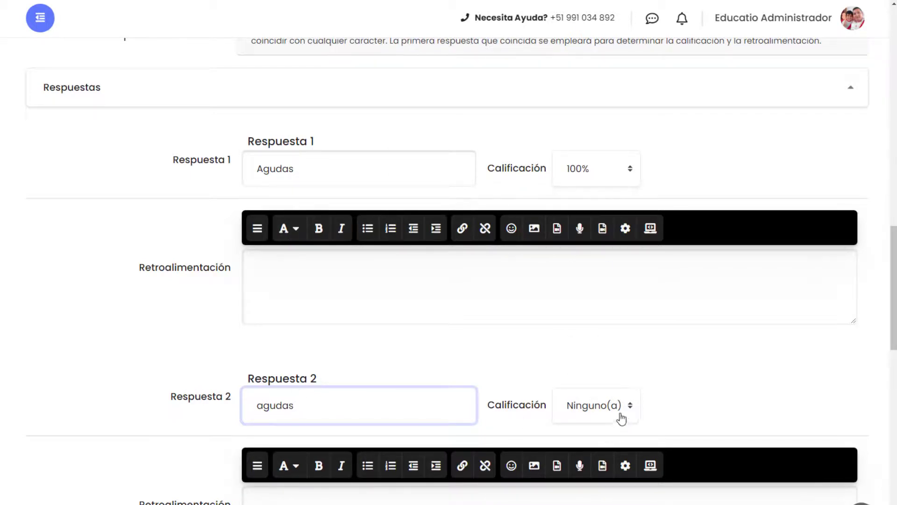
left_click(602, 406)
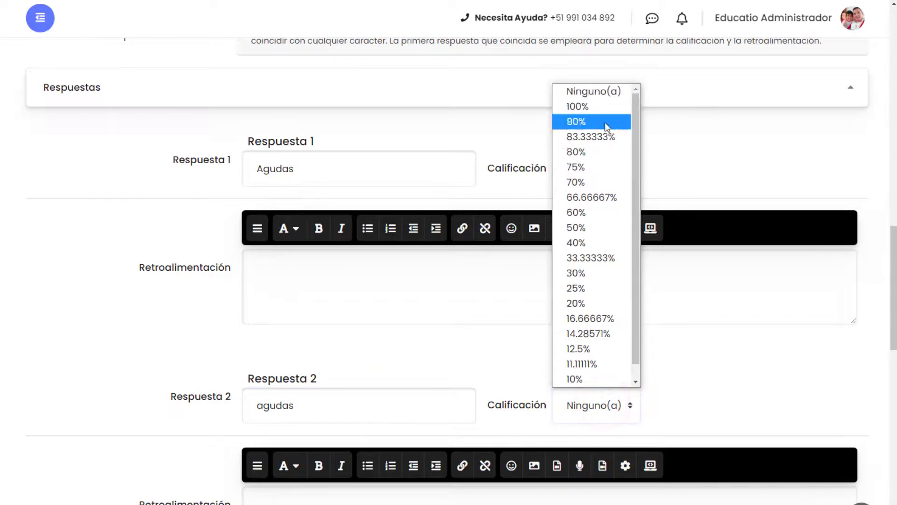
left_click(586, 151)
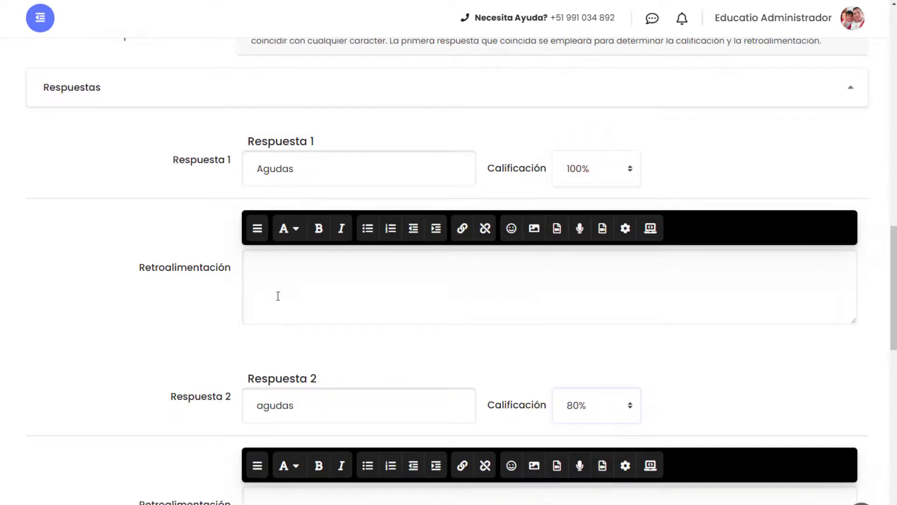
- Try a capital initial in Respuesta 2 ("Agudas") and return it to "agudas"
left_click(267, 403)
key("BackSpace")
type("A")
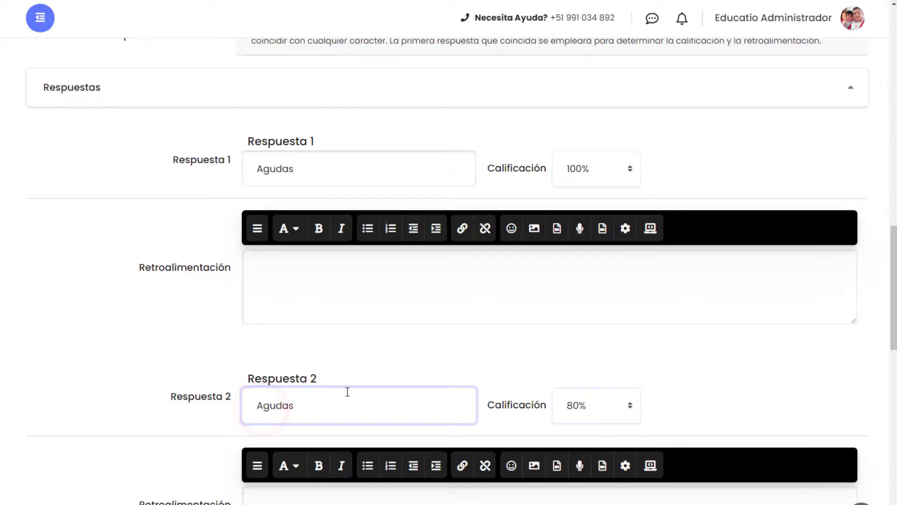
left_click(306, 402)
scroll(305, 401, "down", 3)
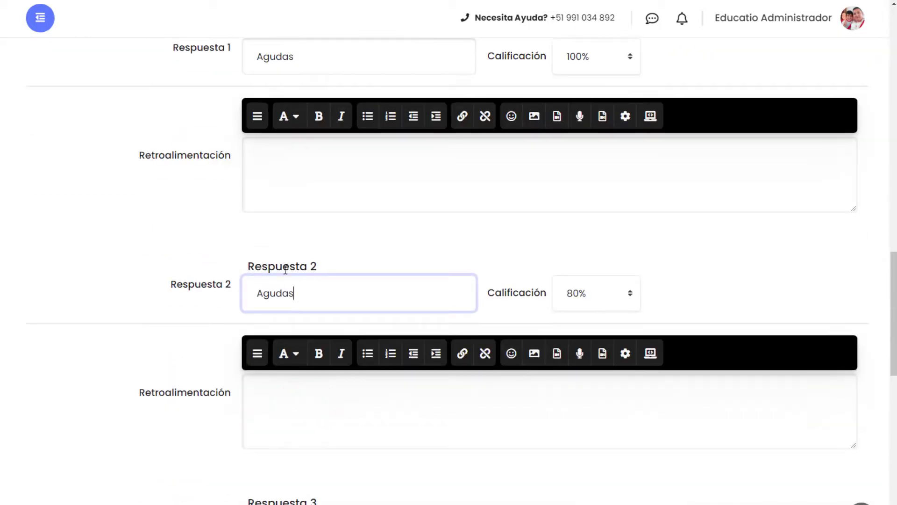
left_click(265, 294)
key("BackSpace")
type("a")
scroll(420, 315, "down", 2)
scroll(420, 322, "up", 3)
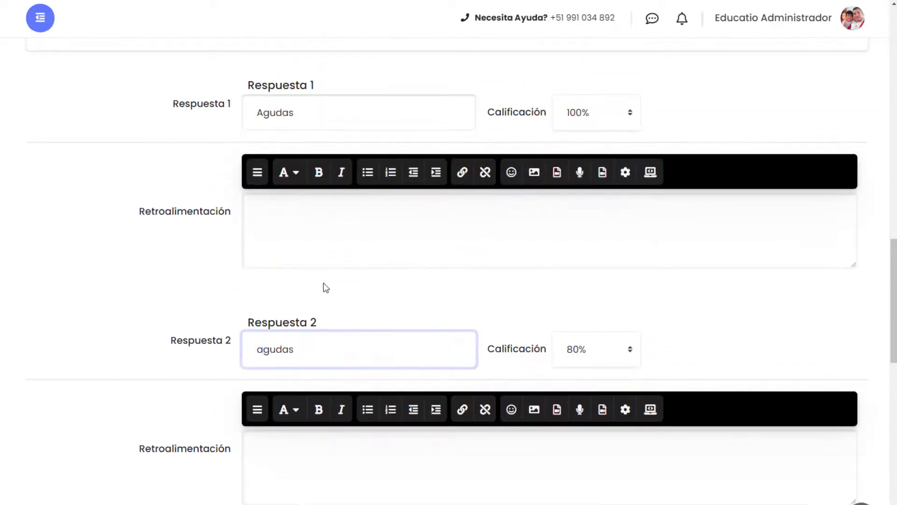
- Clear the text of Respuesta 2 and reset its Calificación to "Ninguno(a)"
double_click(307, 353)
key("BackSpace")
left_click(576, 349)
left_click(593, 36)
- Set the differentiation between upper and lower case to "No, MAYÚSCULA/minúscula no importa"
scroll(537, 274, "up", 5)
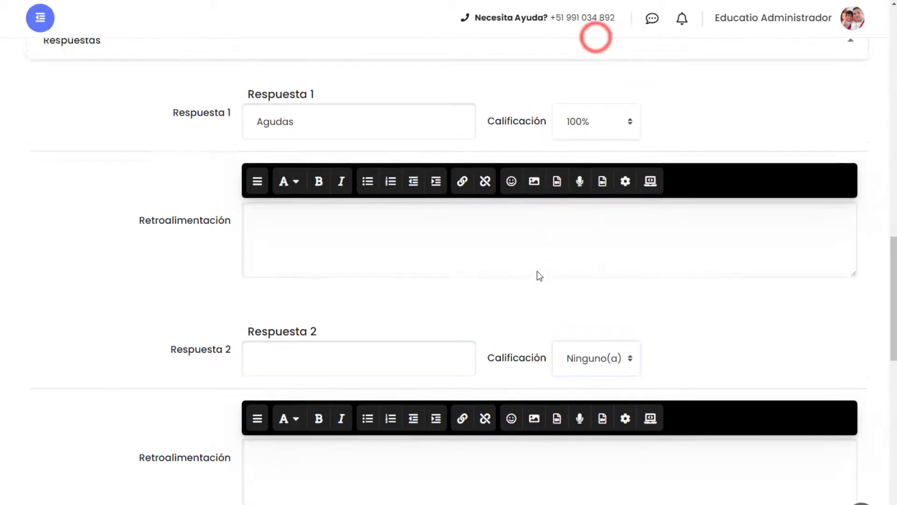
scroll(362, 179, "up", 1)
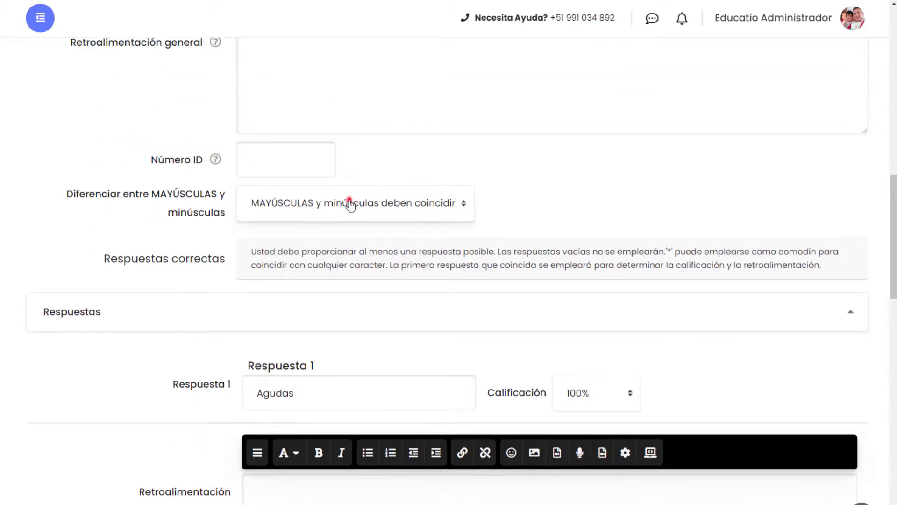
left_click(348, 201)
left_click(280, 231)
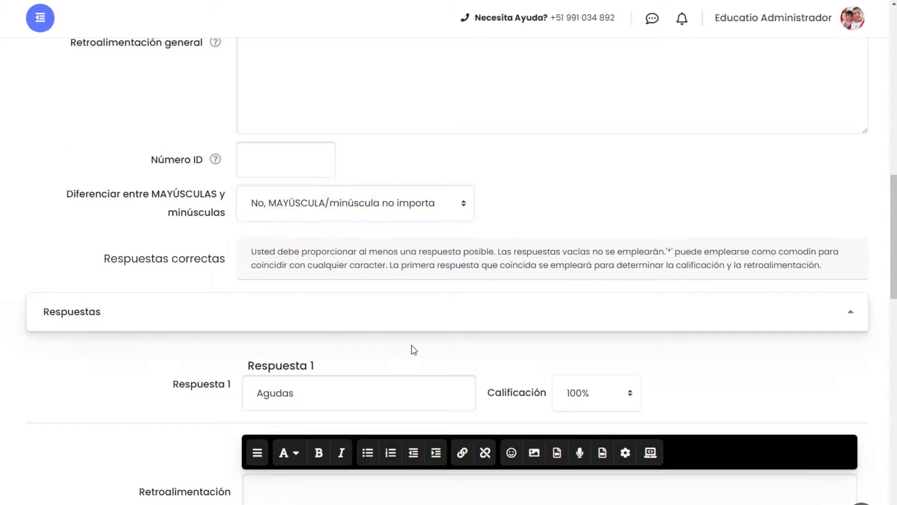
scroll(240, 334, "down", 1)
left_click(379, 331)
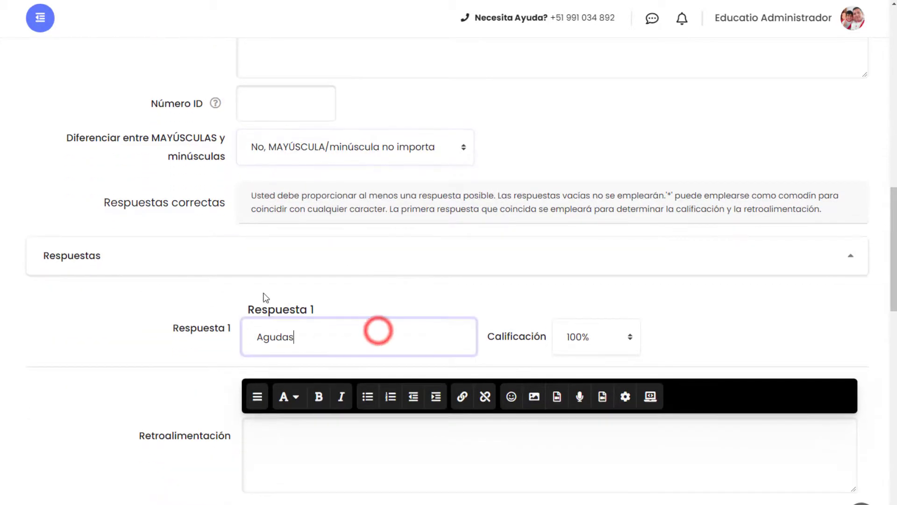
left_click(263, 332)
scroll(284, 315, "down", 1)
left_click(260, 281)
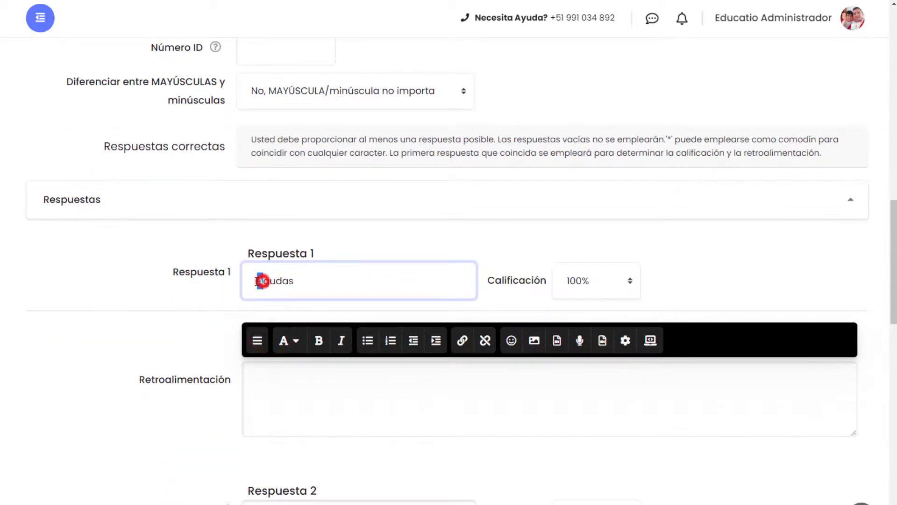
left_click(312, 283)
left_click(331, 282)
- Save the short-answer question and return to the exam's question list
scroll(288, 194, "down", 11)
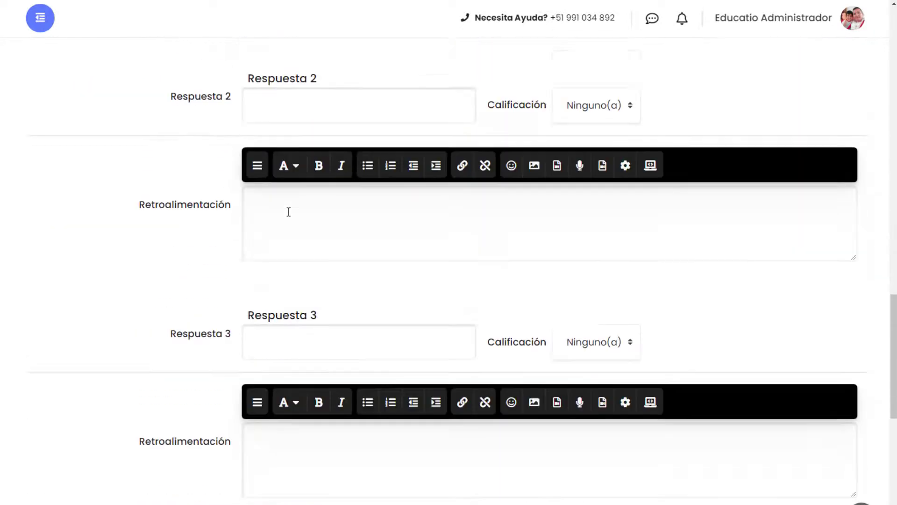
scroll(340, 490, "down", 1)
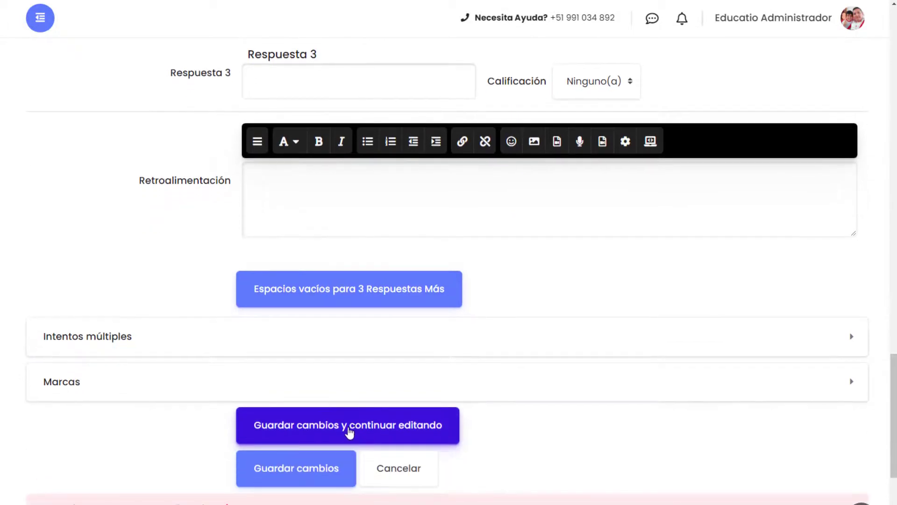
left_click(312, 469)
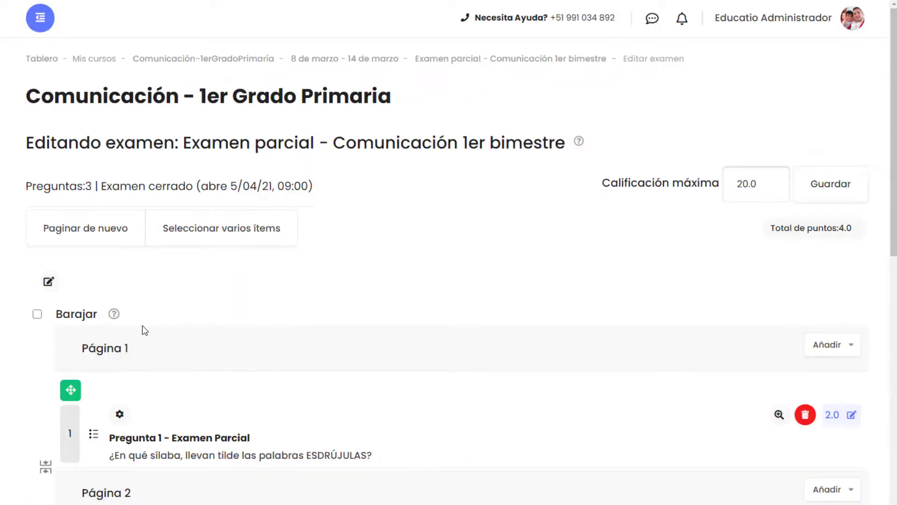
- Switch to the Word exam and review the text of Pregunta 4
scroll(142, 327, "down", 8)
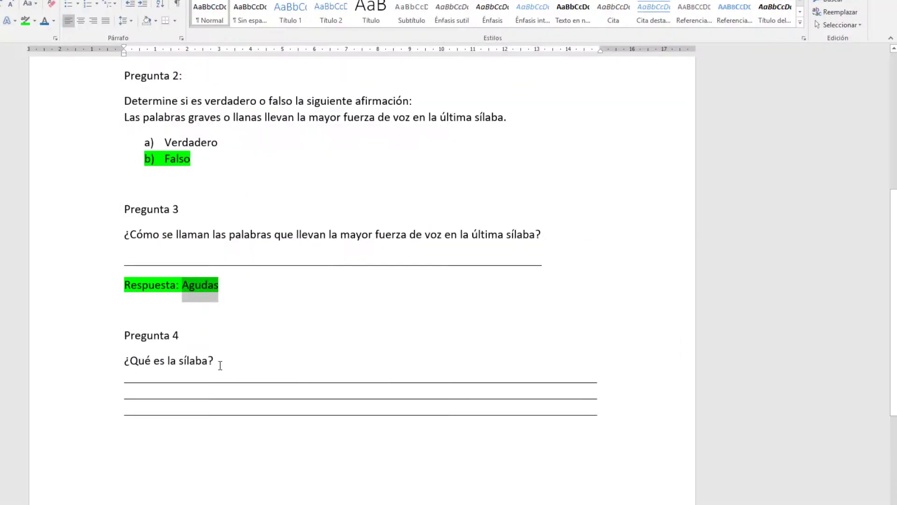
double_click(132, 361)
left_click(133, 363)
triple_click(125, 361)
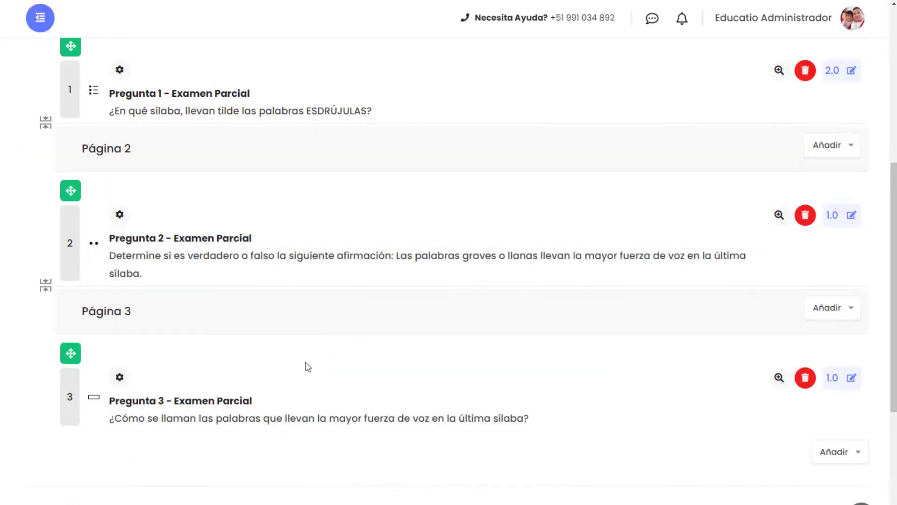
- Add a new question of type Ensayo after Pregunta 3 in the Educatio exam
left_click(837, 452)
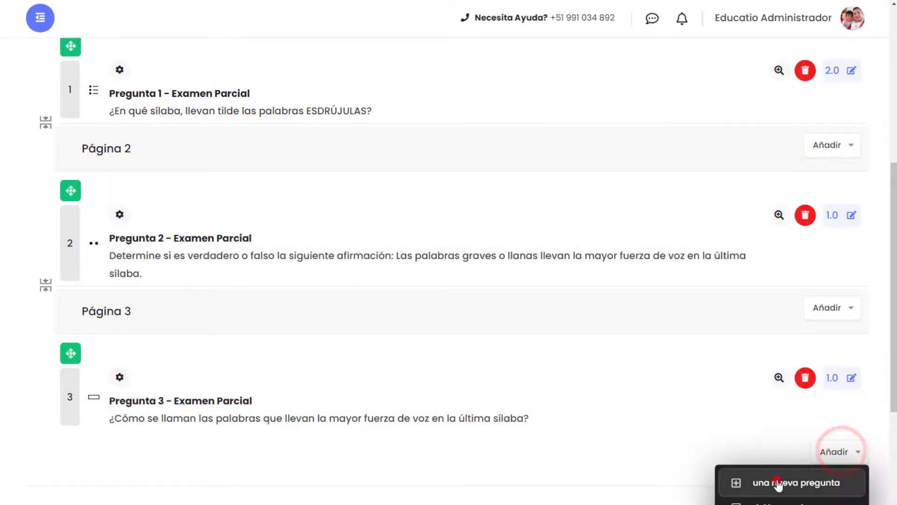
left_click(776, 483)
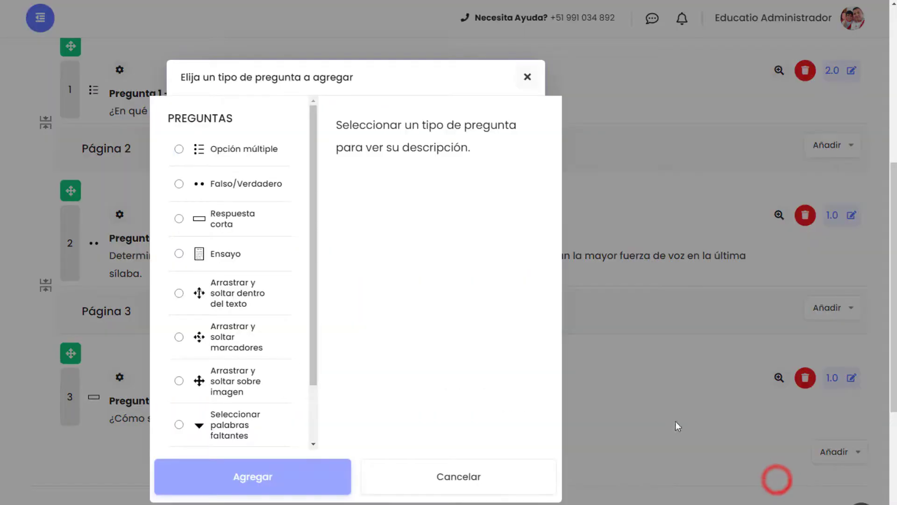
left_click(223, 254)
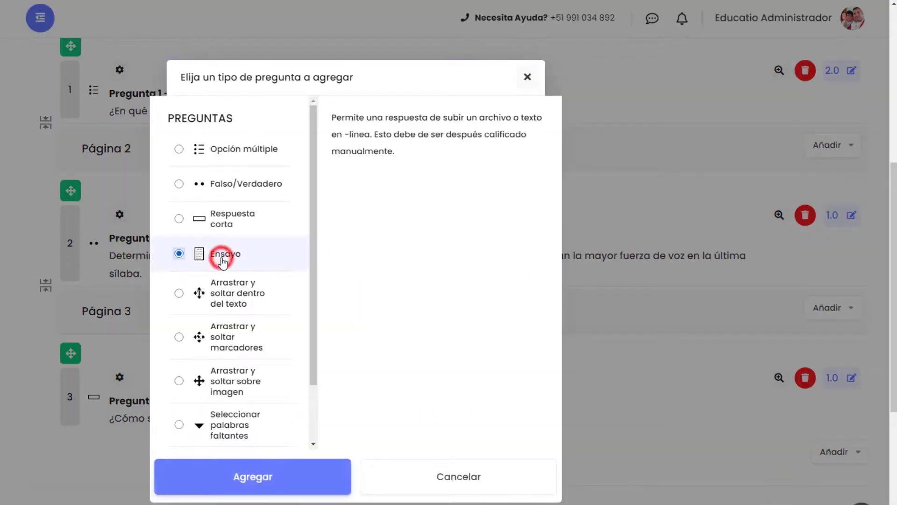
left_click(319, 473)
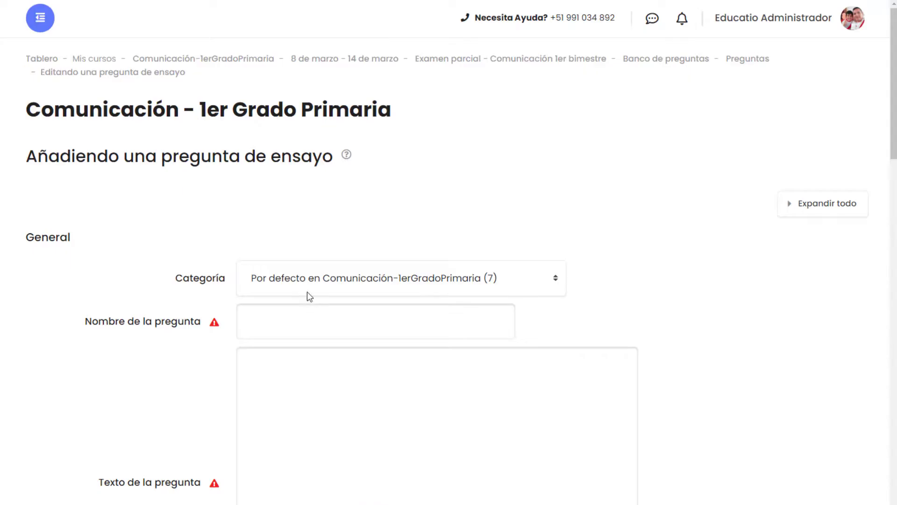
- Name the essay question "Pregunta 4 - Examen Parcial"
scroll(308, 327, "down", 5)
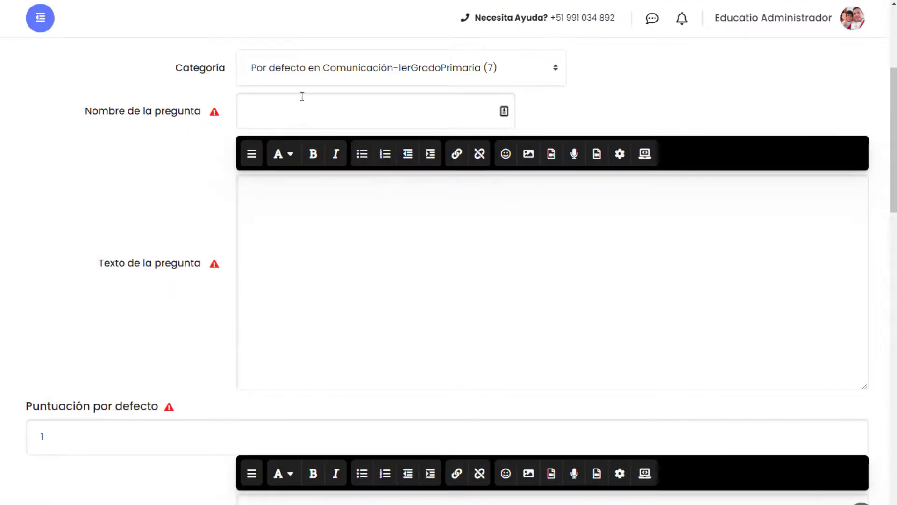
left_click(303, 109)
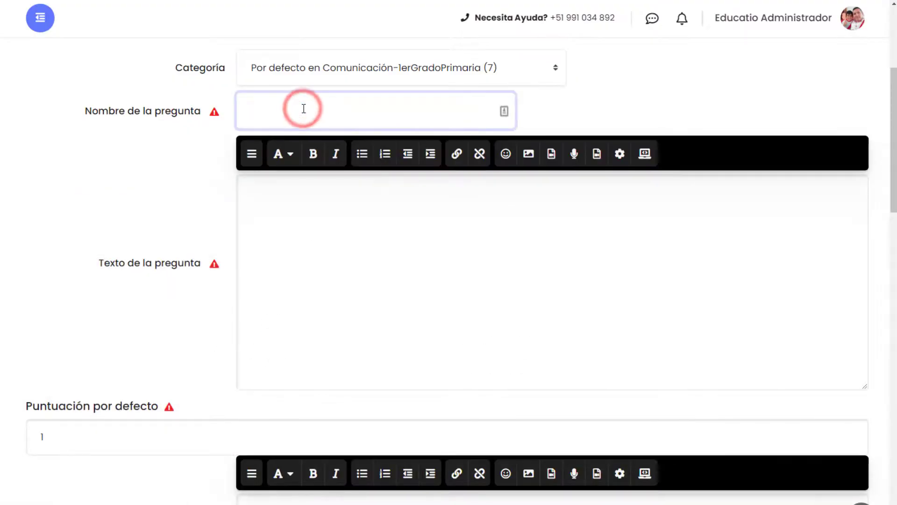
type("Pregunta 4 - E")
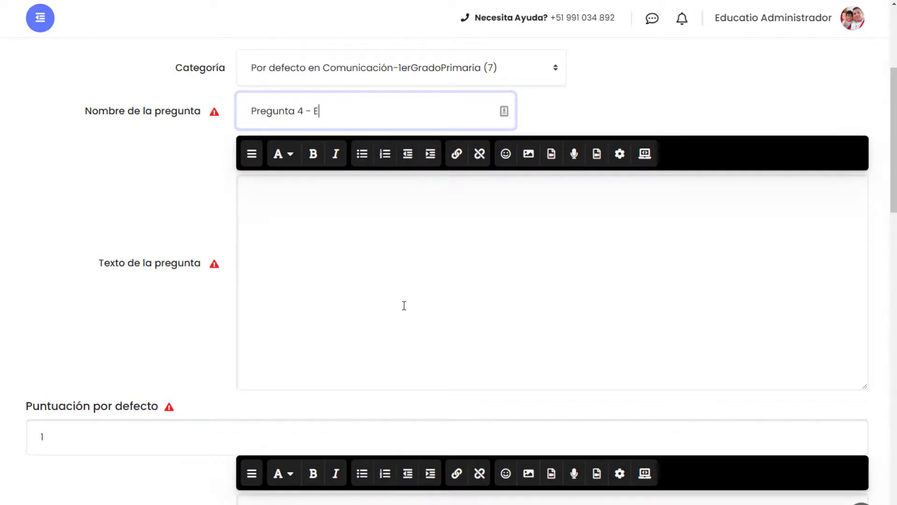
type("xamen Parcial")
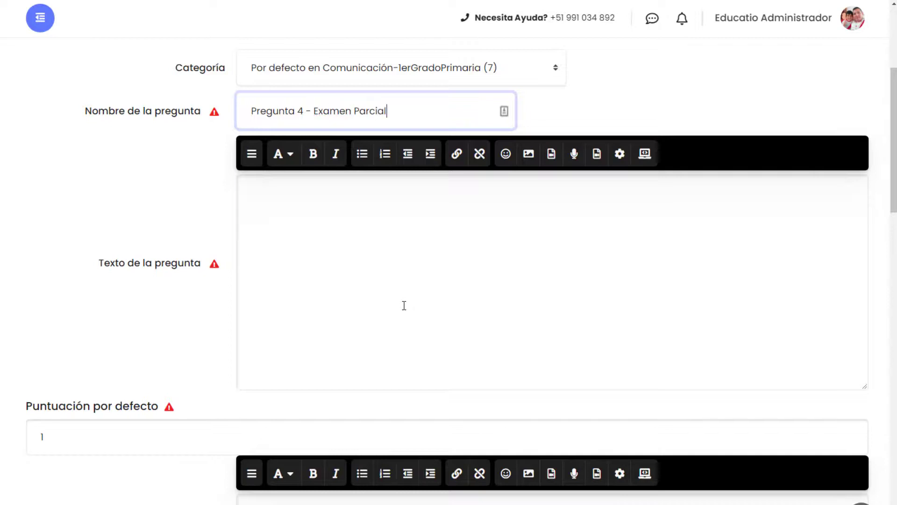
- Copy "¿Qué es la sílaba?" from the Word exam and paste it as the essay's question text
left_click(405, 305)
scroll(414, 239, "down", 1)
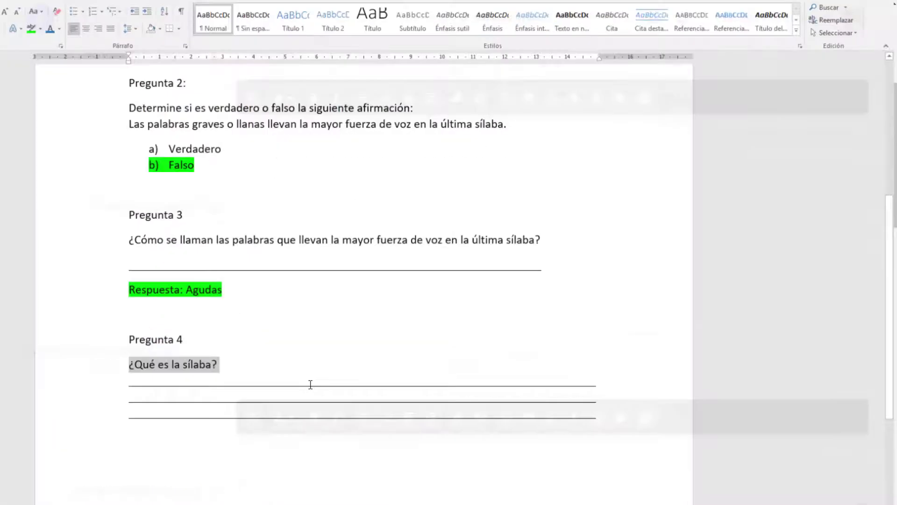
left_click_drag(235, 357, 124, 360)
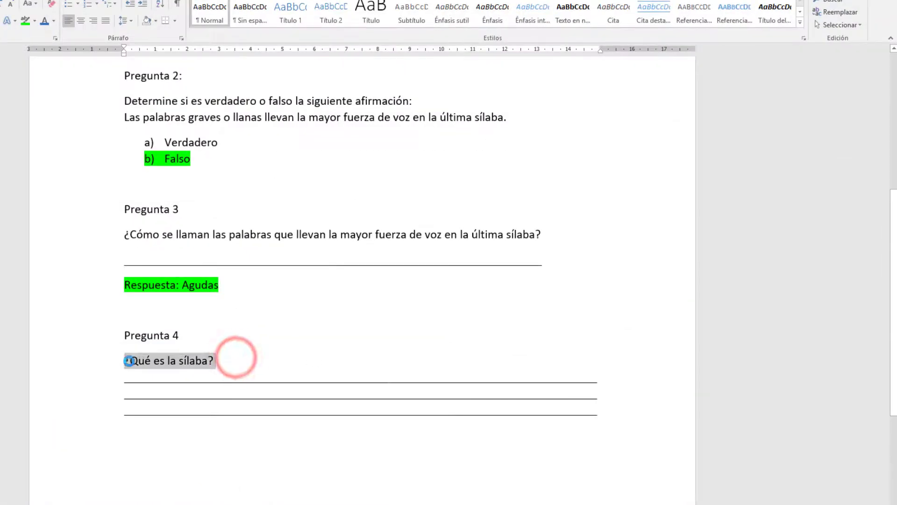
right_click(146, 360)
left_click(194, 376)
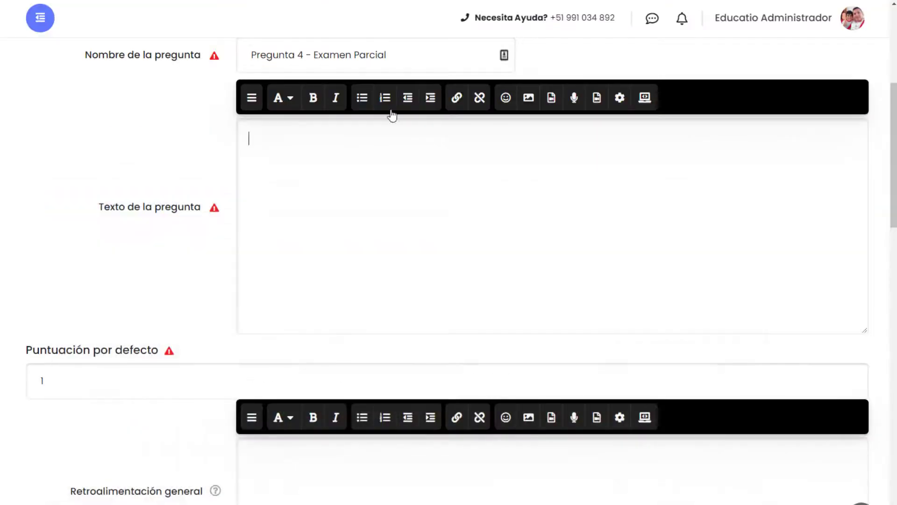
left_click(386, 166)
key("ctrl+v")
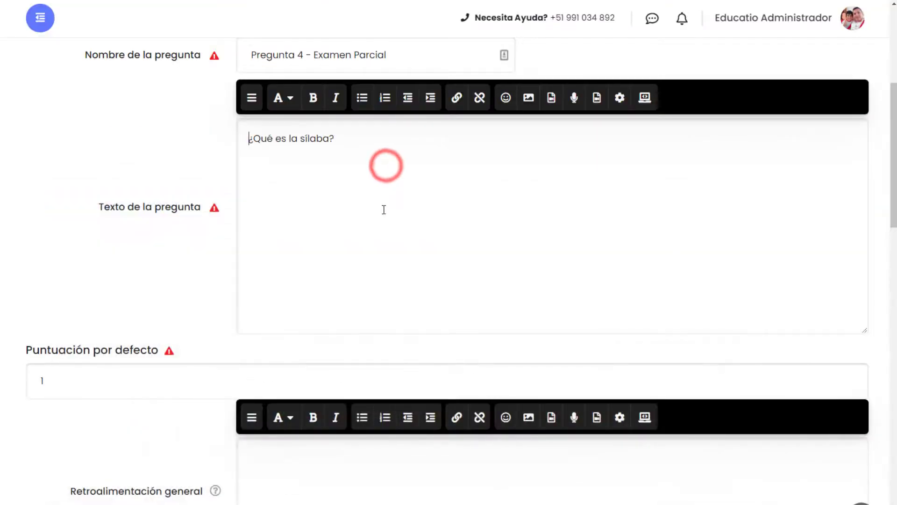
- Set the default score (Puntuación por defecto) of the essay question to 5
scroll(382, 208, "down", 6)
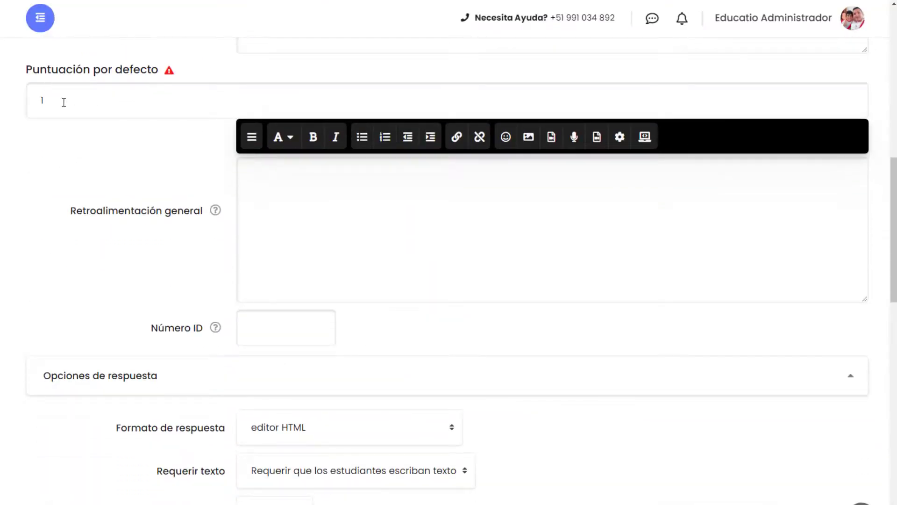
double_click(59, 100)
scroll(311, 113, "up", 6)
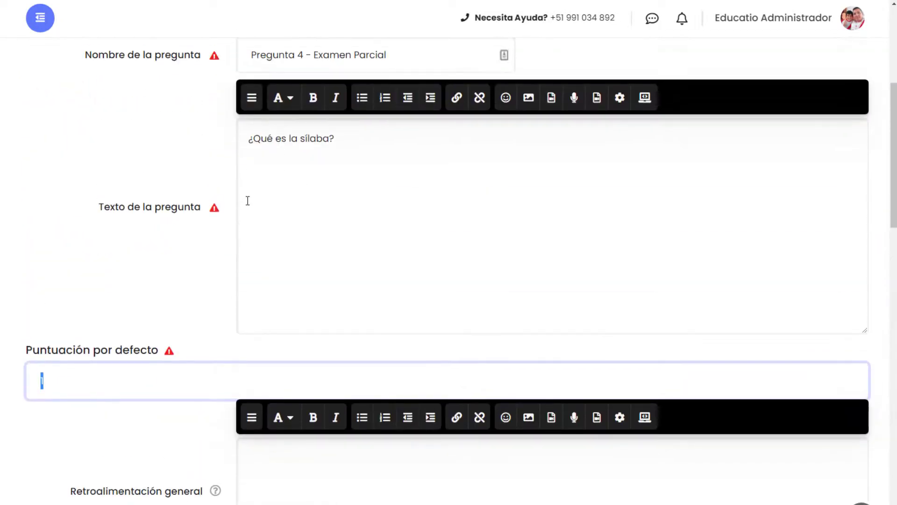
scroll(260, 259, "down", 2)
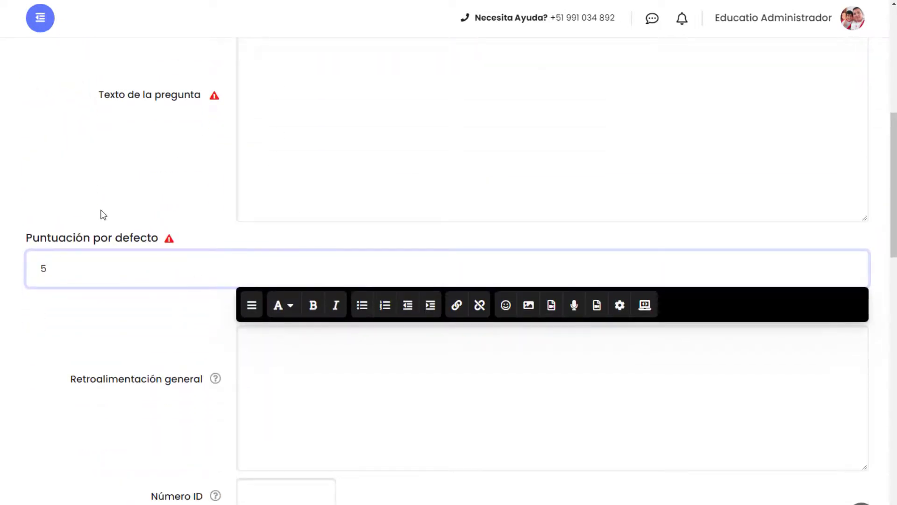
- Review the essay's response options and choose 15 líneas as the input box size (Tamaño de caja de entrada)
scroll(256, 371, "down", 8)
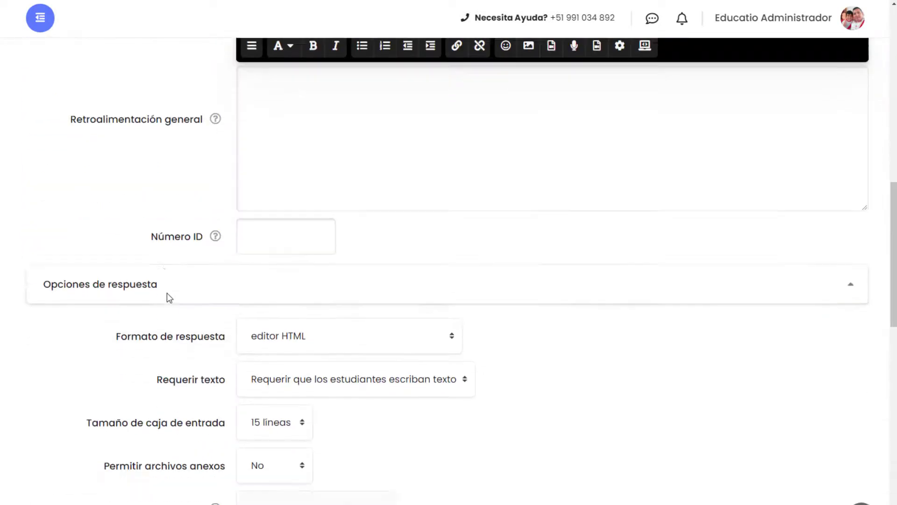
scroll(177, 208, "down", 2)
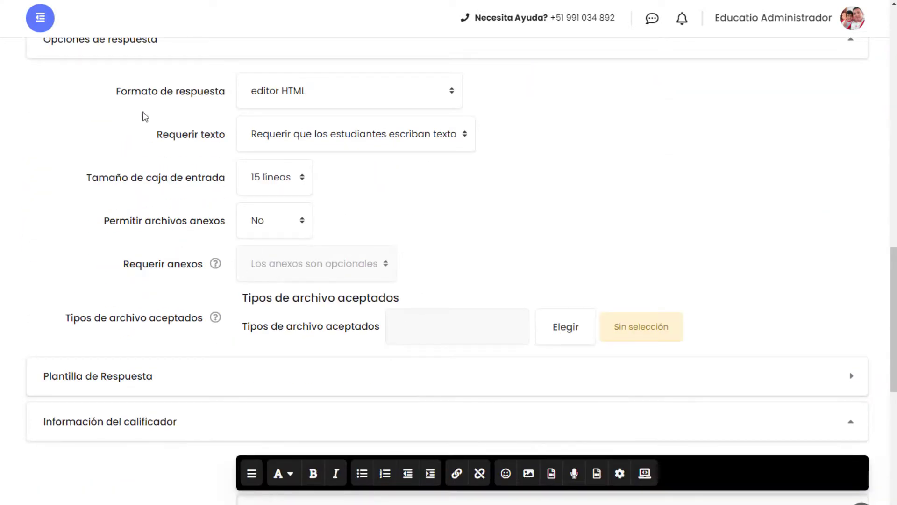
scroll(153, 142, "up", 1)
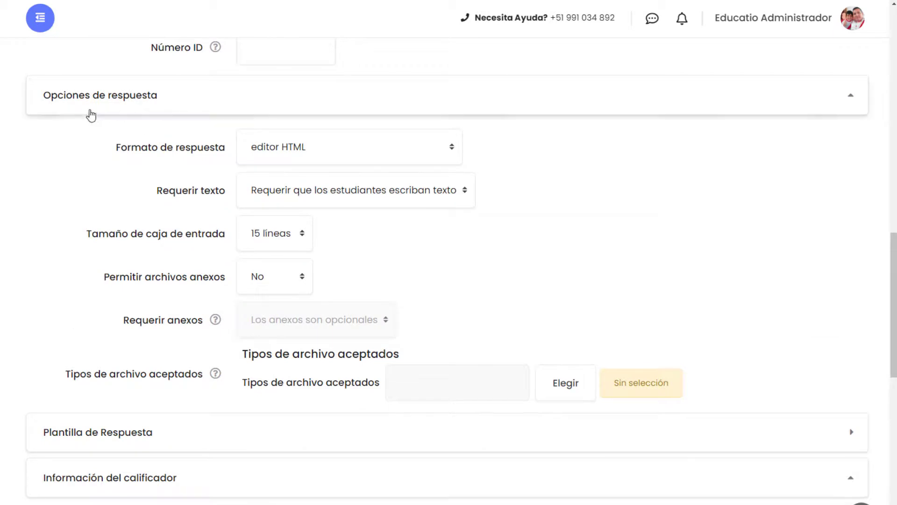
left_click(270, 236)
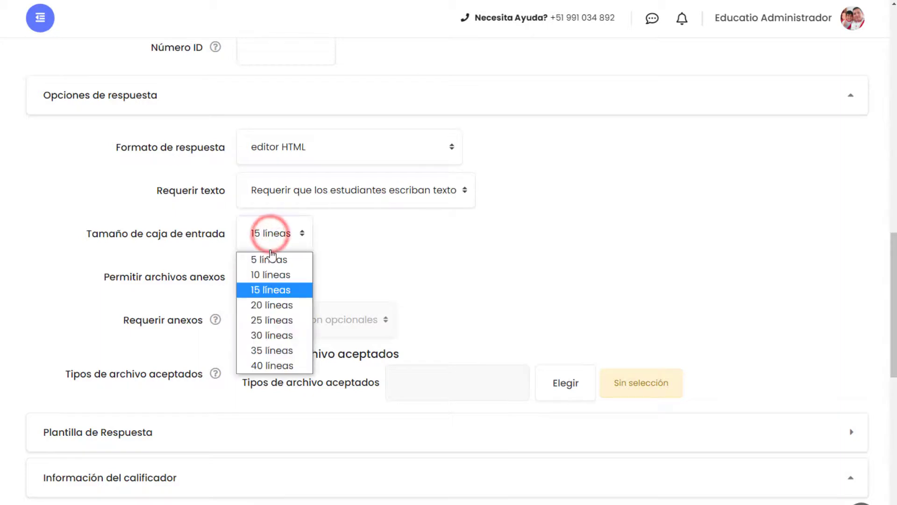
left_click(277, 289)
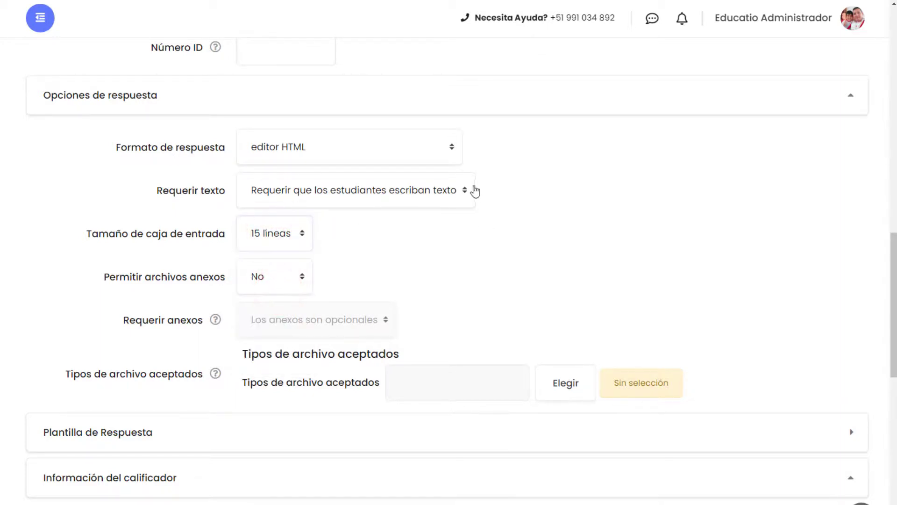
scroll(334, 275, "down", 1)
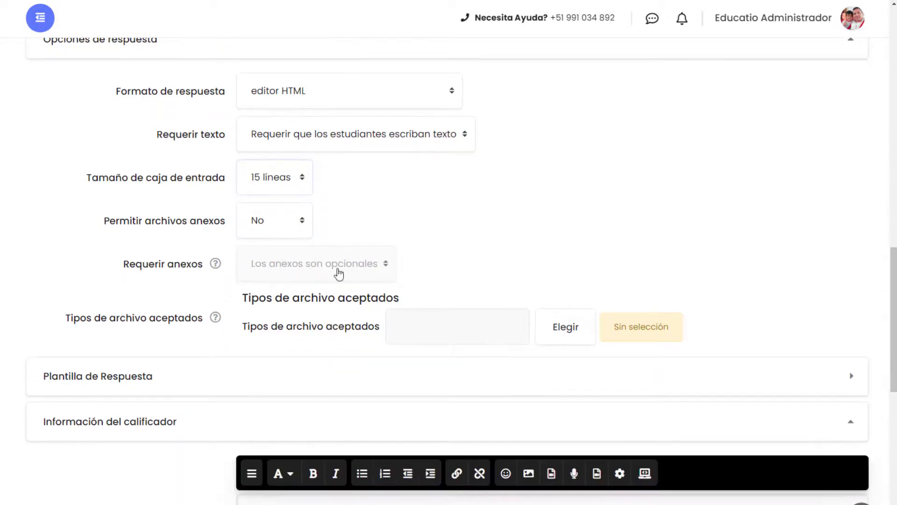
scroll(334, 274, "up", 3)
scroll(376, 386, "down", 2)
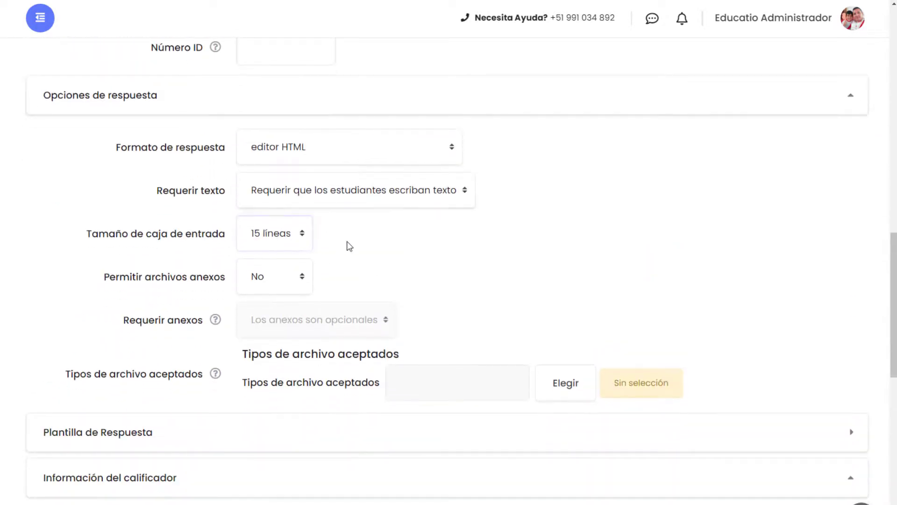
- Save the essay question "Pregunta 4 - Examen Parcial" and return to the exam's question list
scroll(399, 377, "down", 6)
scroll(180, 310, "down", 1)
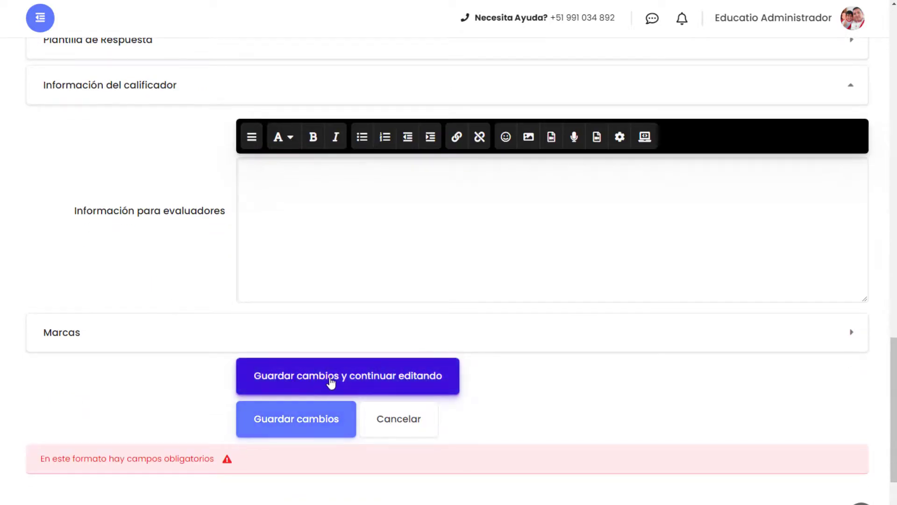
left_click(321, 423)
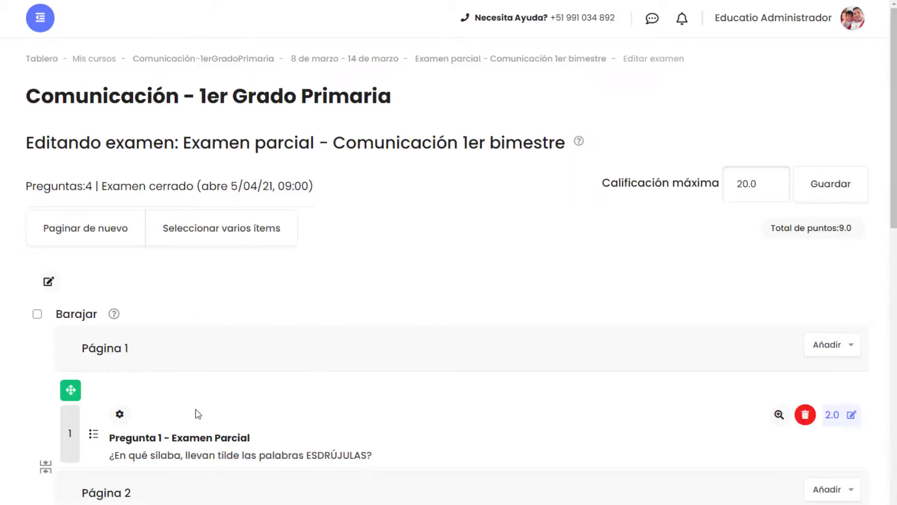
- Review the exam's question list from Pregunta 1 to Pregunta 4, including the question types and page breaks
scroll(198, 414, "down", 8)
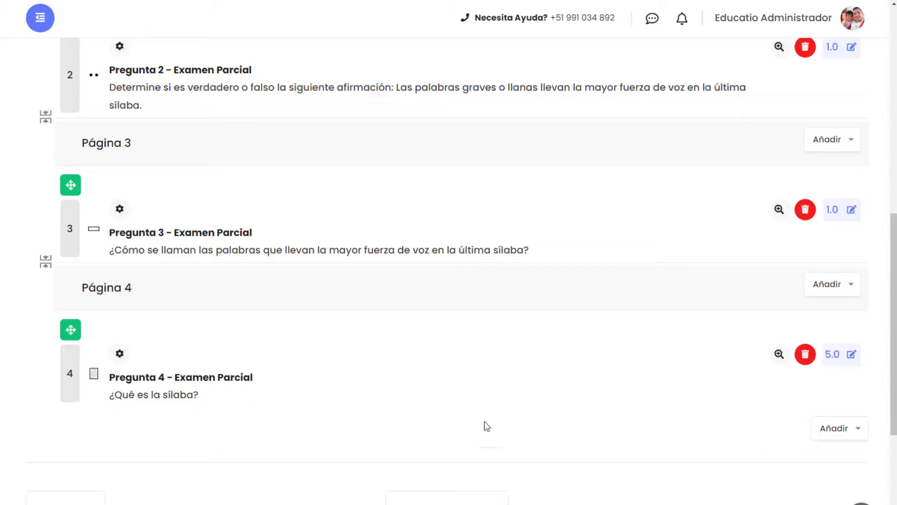
scroll(579, 402, "up", 3)
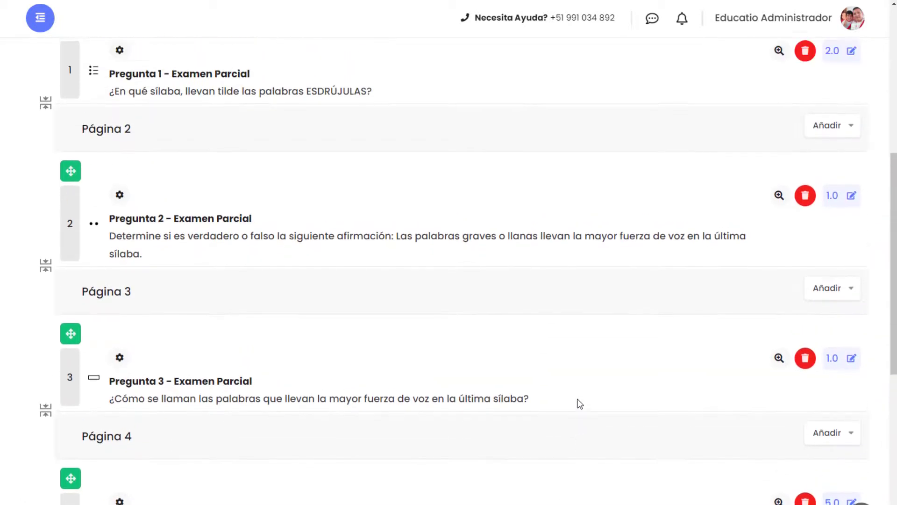
scroll(580, 403, "down", 2)
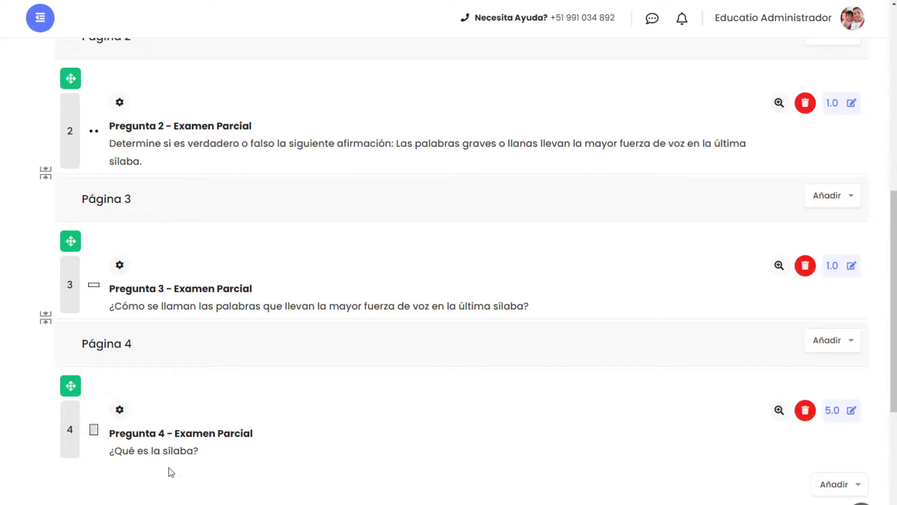
scroll(255, 420, "up", 4)
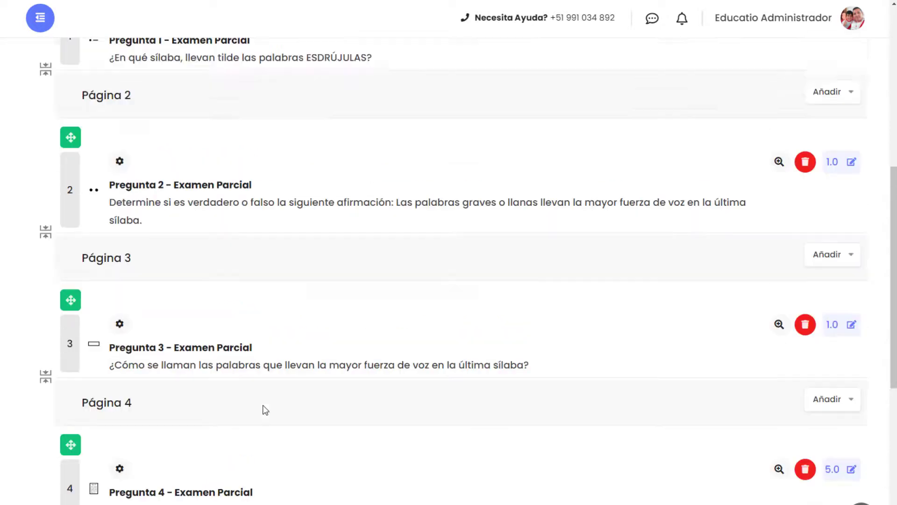
scroll(453, 333, "up", 3)
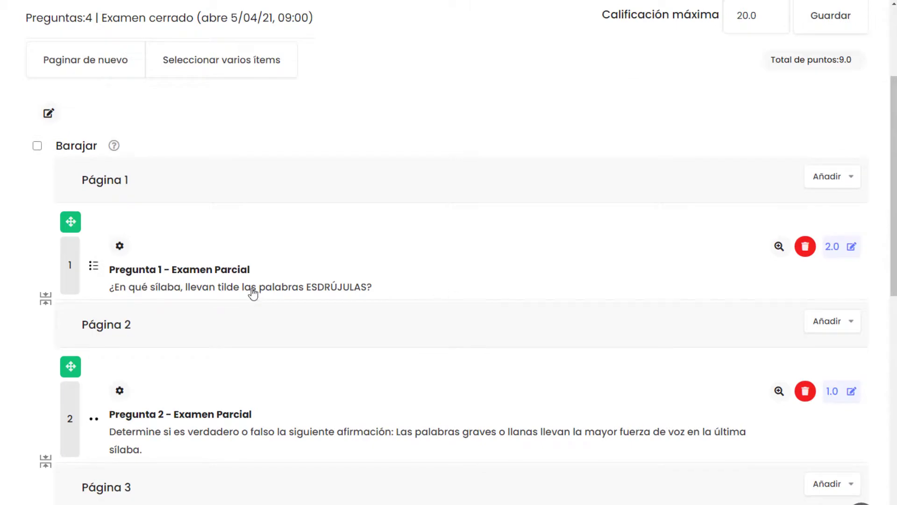
scroll(115, 275, "down", 2)
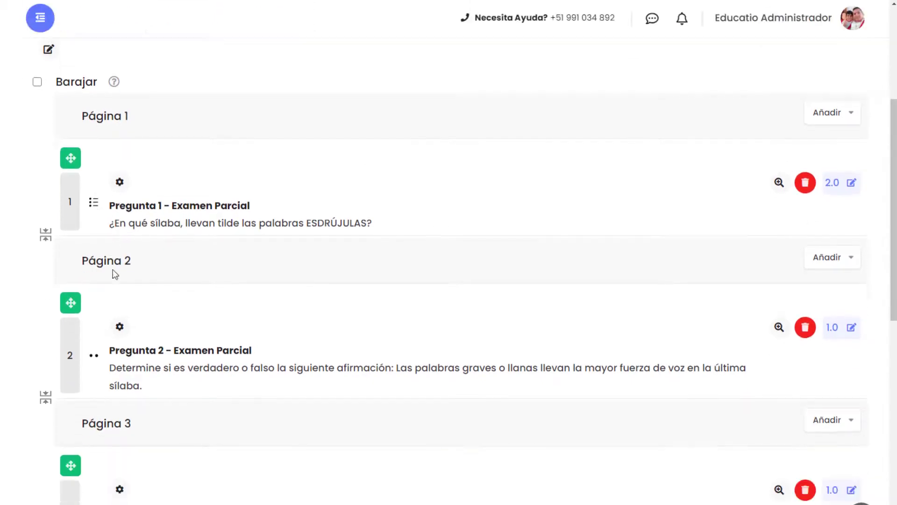
scroll(139, 355, "down", 3)
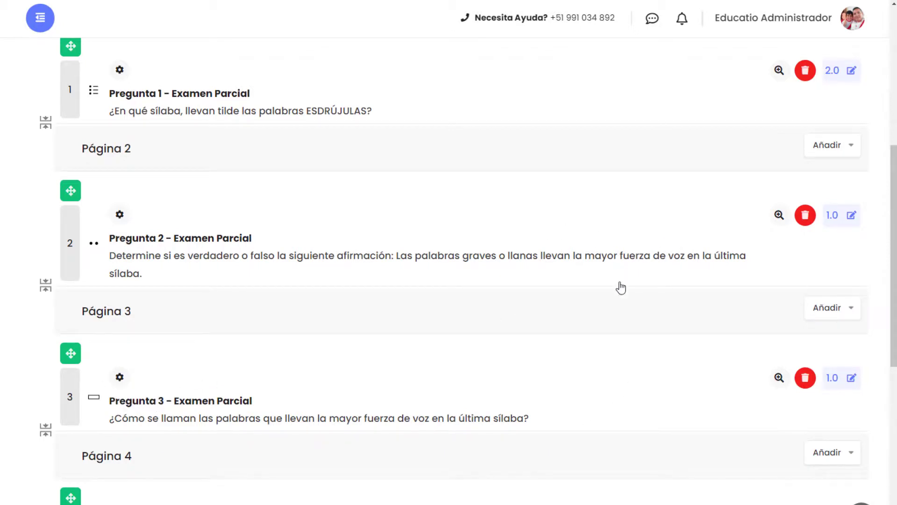
scroll(417, 191, "up", 3)
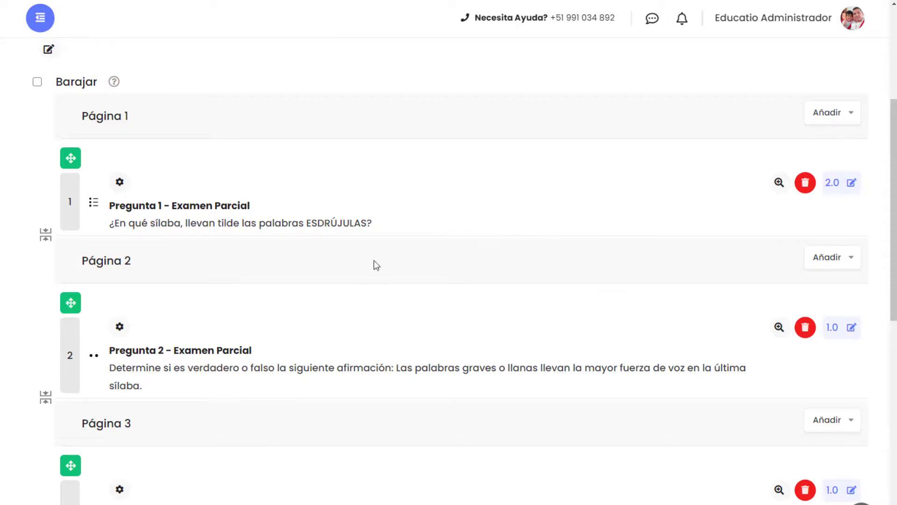
- Preview Pregunta 4 and check its question text and answer box
scroll(322, 263, "down", 6)
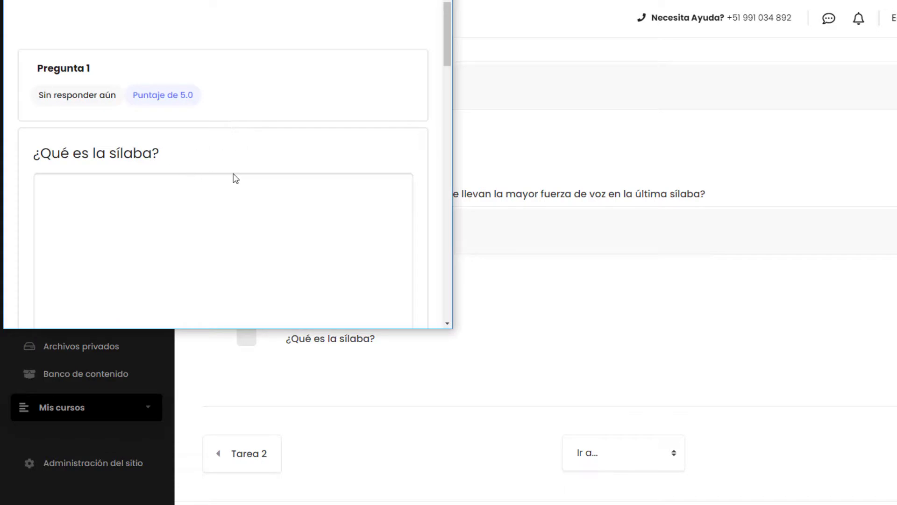
left_click_drag(32, 155, 168, 150)
left_click(197, 210)
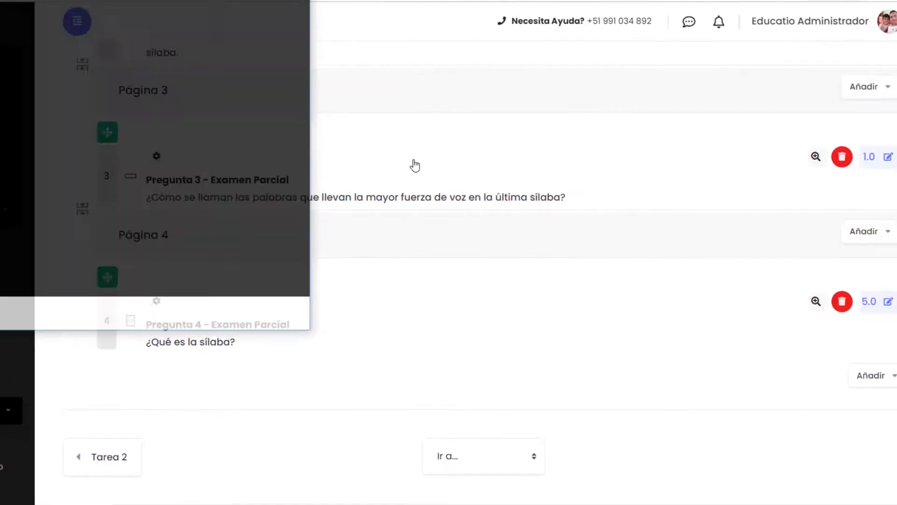
- Close the preview and compare the exam's question list with the original questions in the Word document
scroll(437, 295, "up", 8)
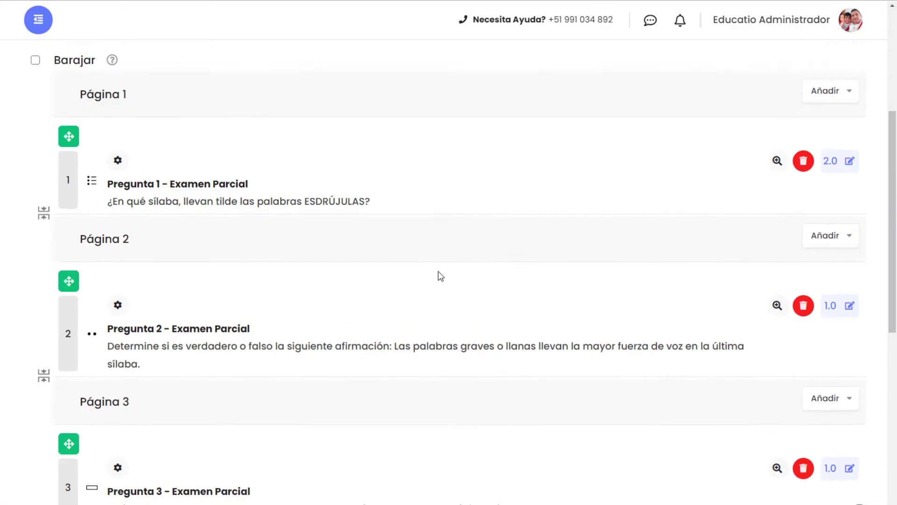
scroll(386, 224, "down", 8)
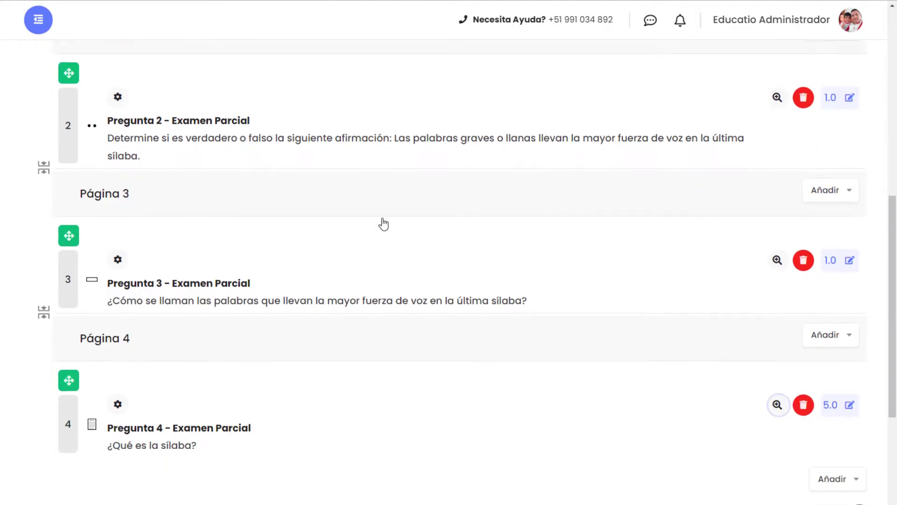
scroll(287, 266, "up", 8)
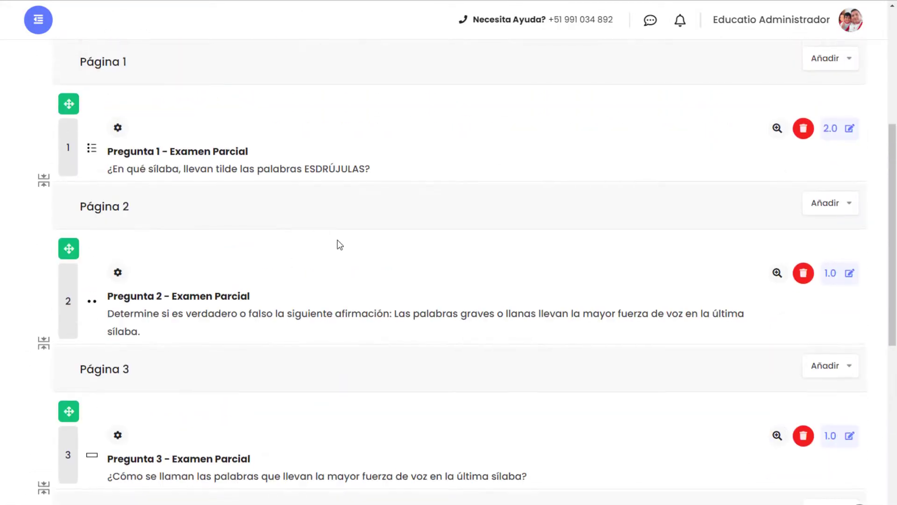
scroll(341, 245, "down", 4)
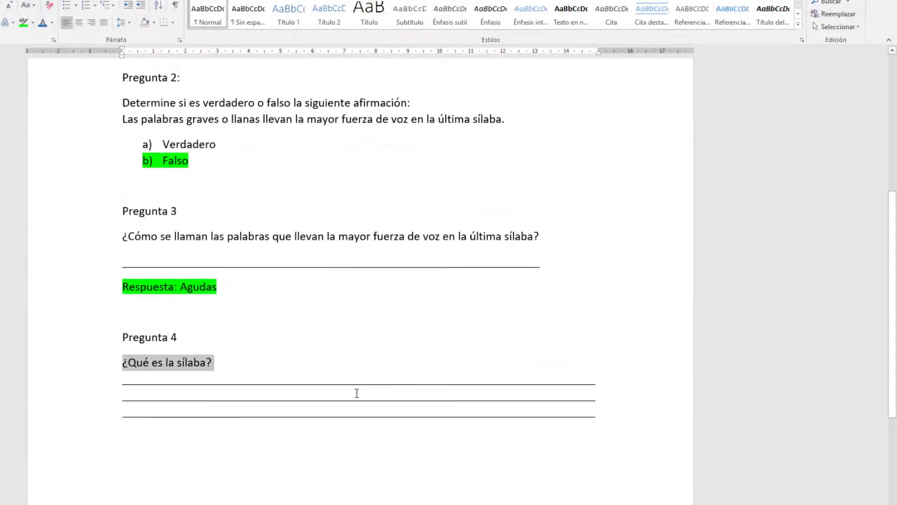
scroll(334, 350, "up", 6)
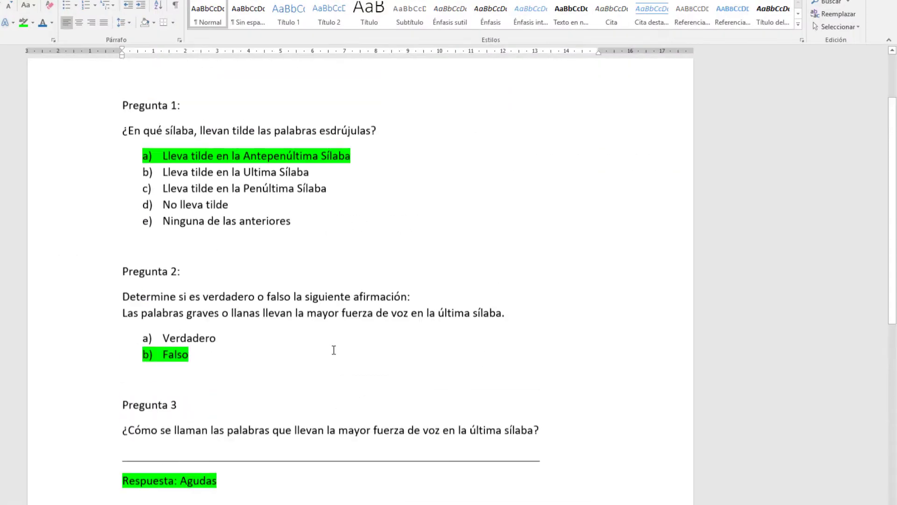
scroll(172, 225, "down", 6)
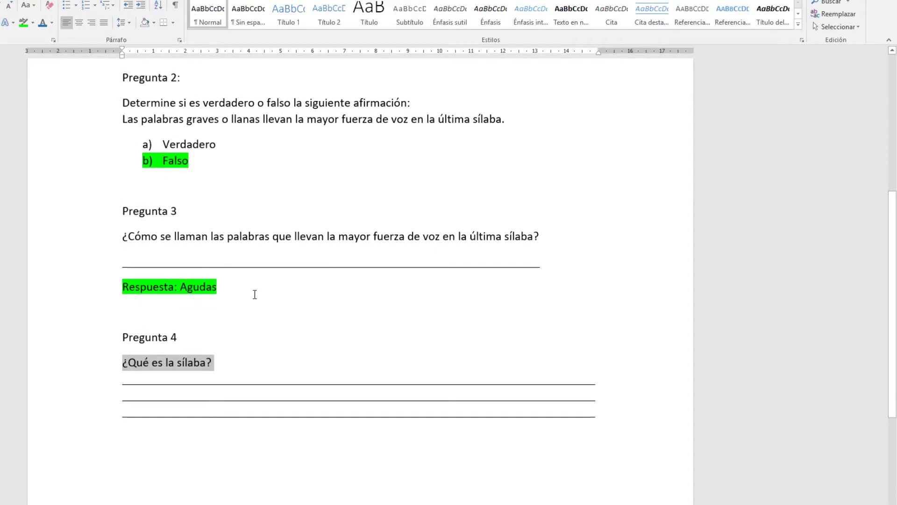
scroll(268, 290, "down", 3)
left_click_drag(123, 219, 278, 287)
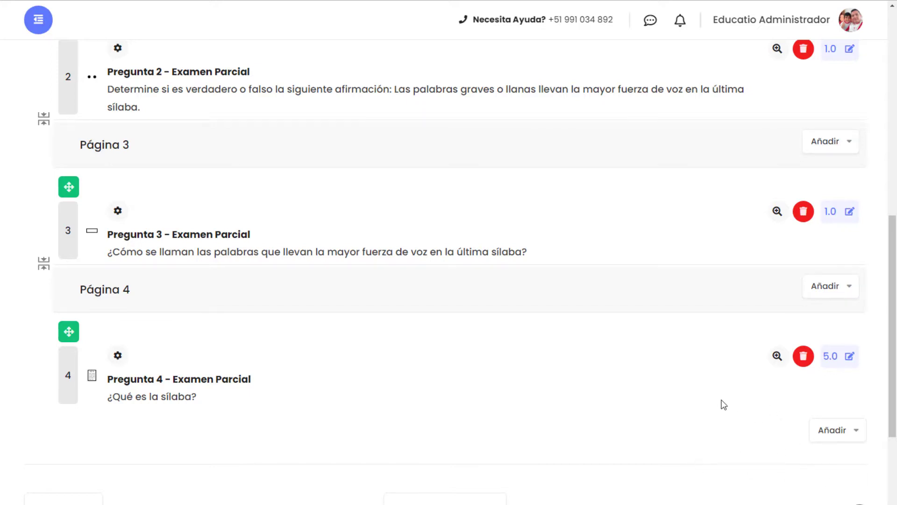
- Return to the Educatio exam and compare its maximum grade (Calificación máxima) with the total points (Total de puntos)
scroll(679, 389, "up", 2)
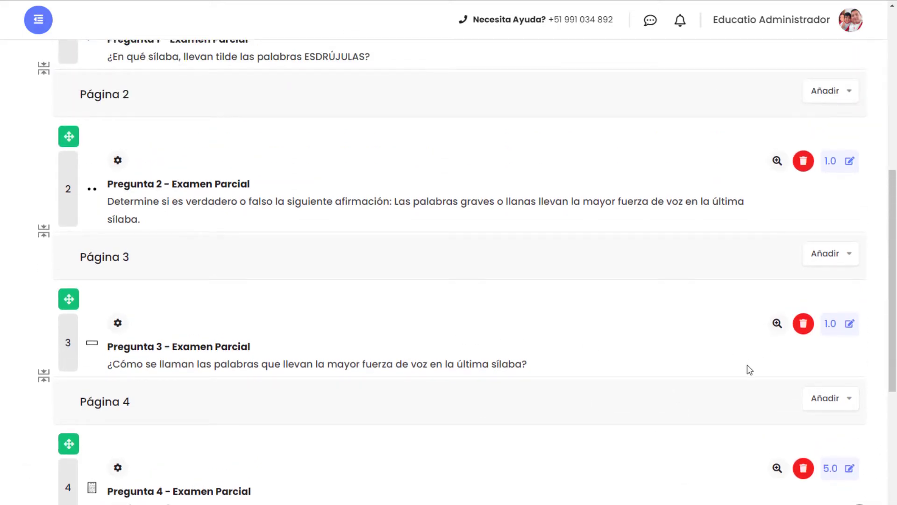
scroll(718, 397, "up", 4)
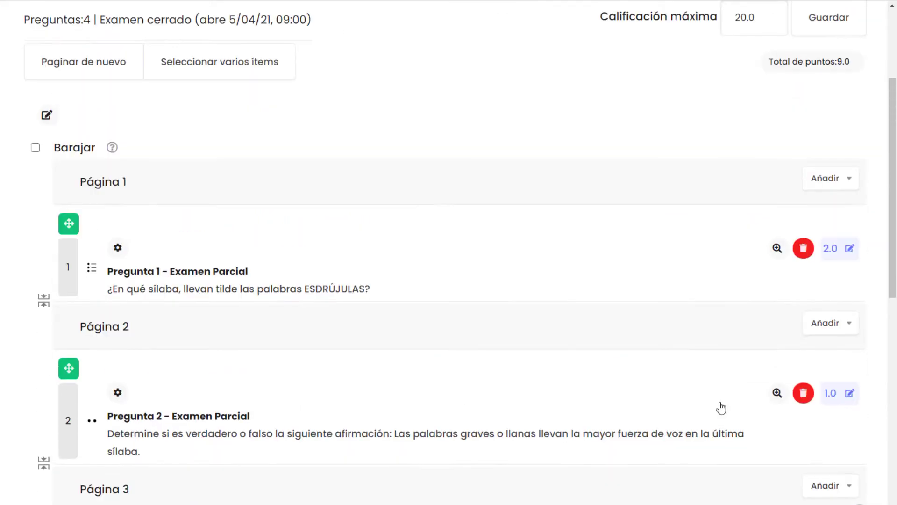
scroll(720, 407, "down", 3)
scroll(720, 407, "up", 3)
scroll(730, 394, "up", 3)
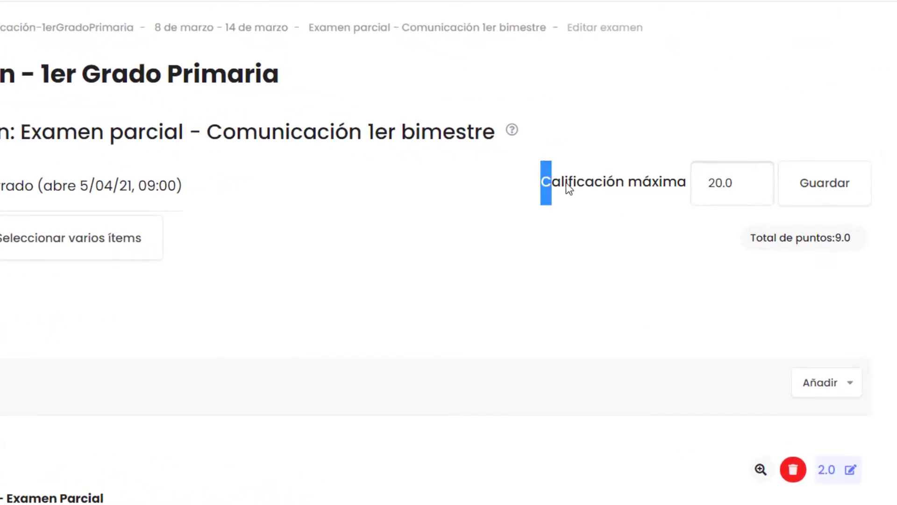
left_click_drag(568, 187, 728, 195)
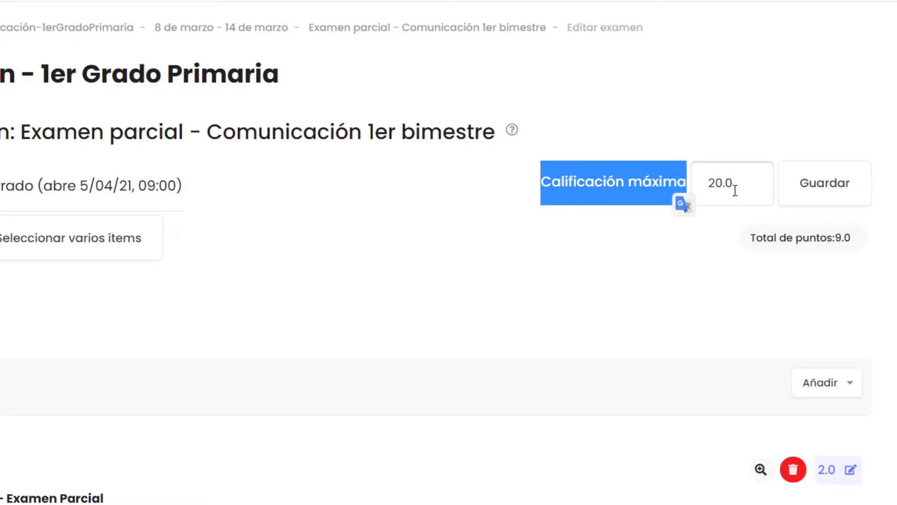
left_click(735, 189)
mouse_move(745, 237)
left_mouse_down()
mouse_move(806, 236)
mouse_move(750, 237)
left_mouse_up()
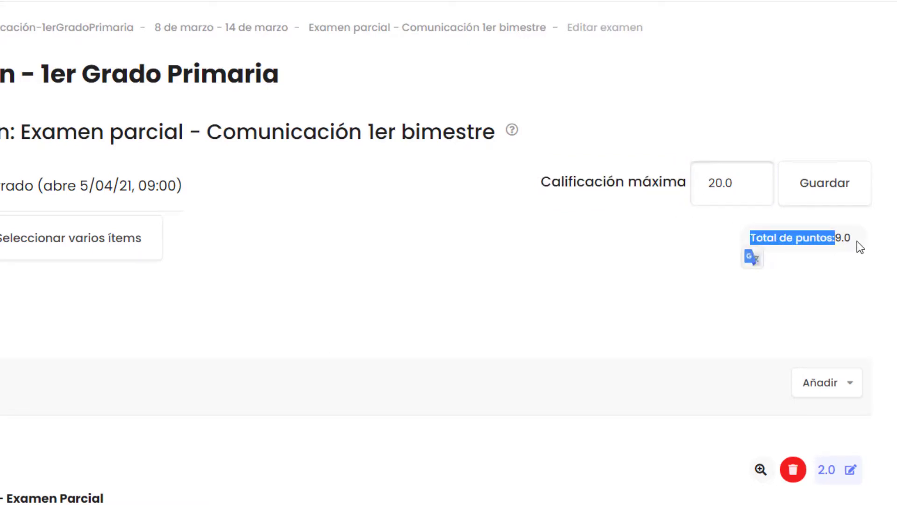
left_click(842, 309)
- Check the points assigned to each of the four questions in the exam
scroll(817, 350, "down", 2)
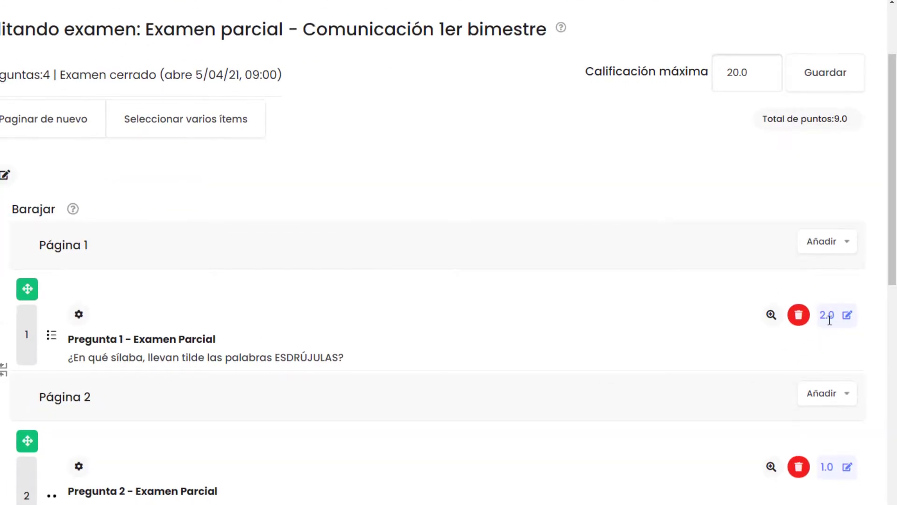
scroll(830, 320, "down", 1)
scroll(825, 263, "down", 3)
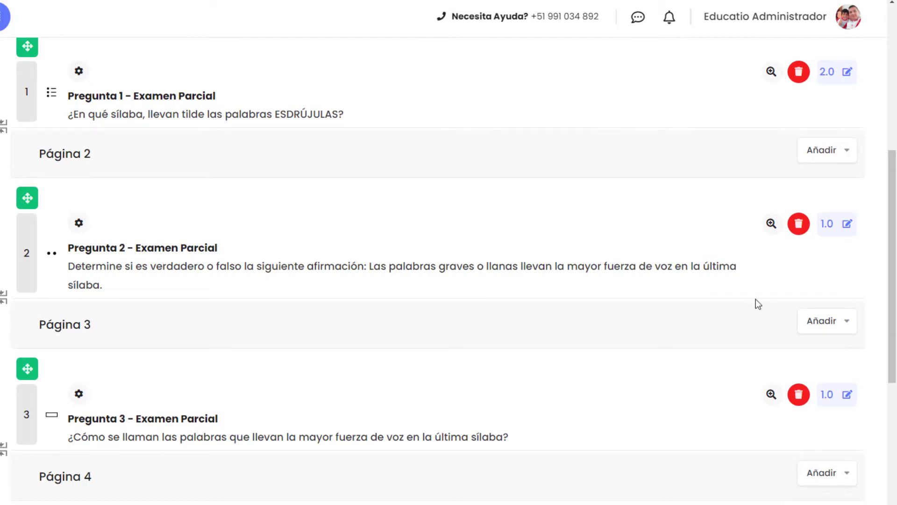
scroll(828, 228, "down", 2)
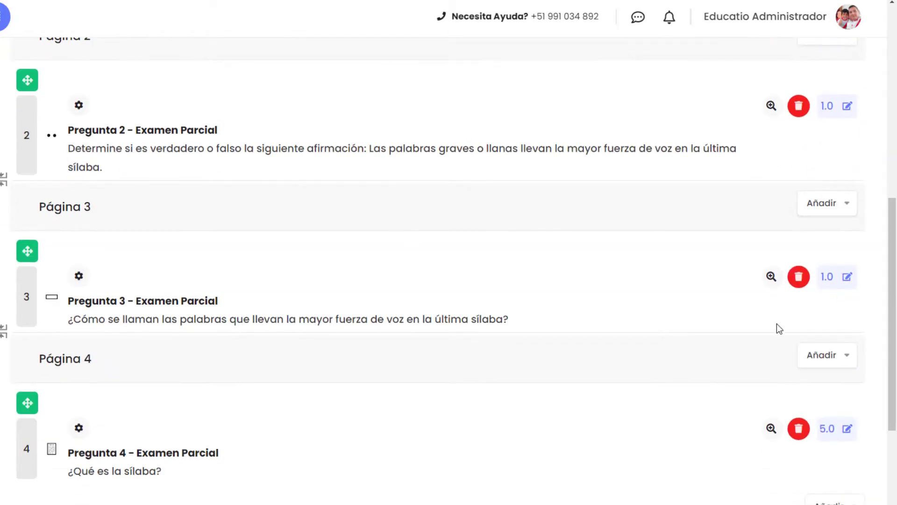
scroll(811, 420, "down", 2)
scroll(826, 369, "up", 9)
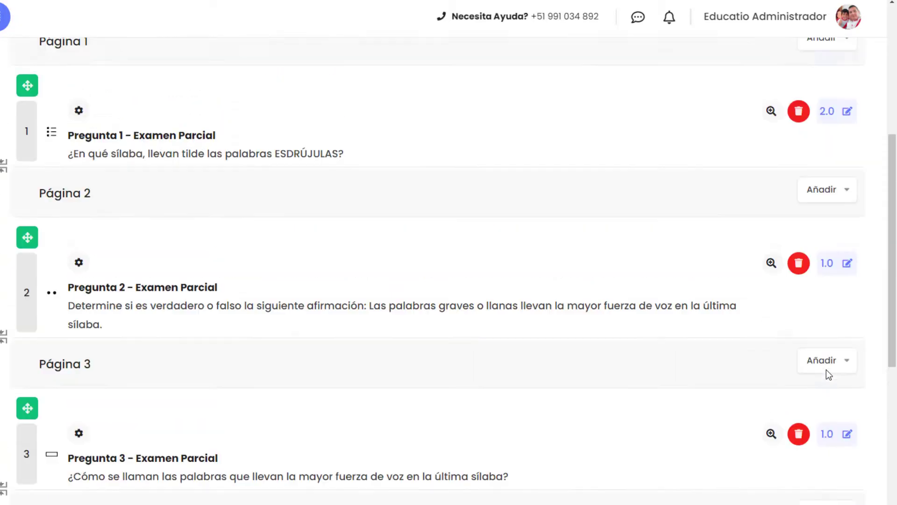
- Compare the exam's maximum grade and total points with the points assigned to each of the four questions
scroll(836, 292, "up", 1)
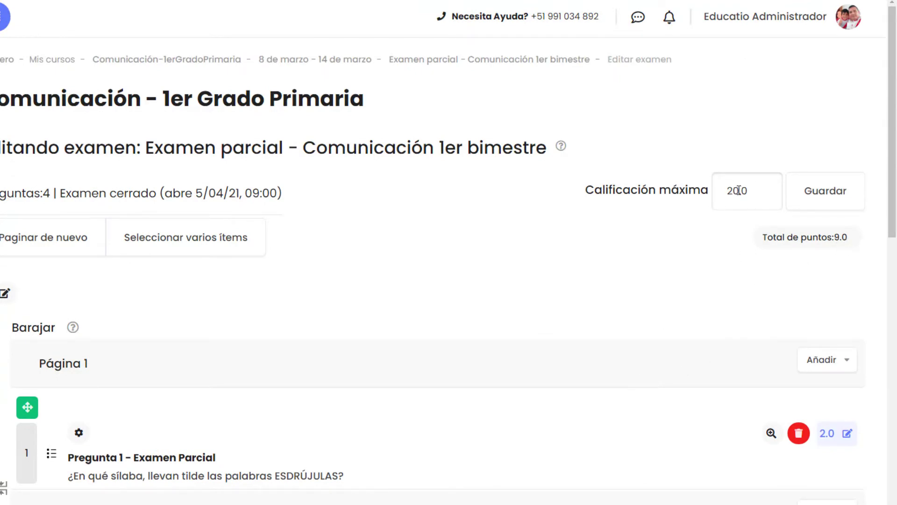
scroll(327, 400, "down", 1)
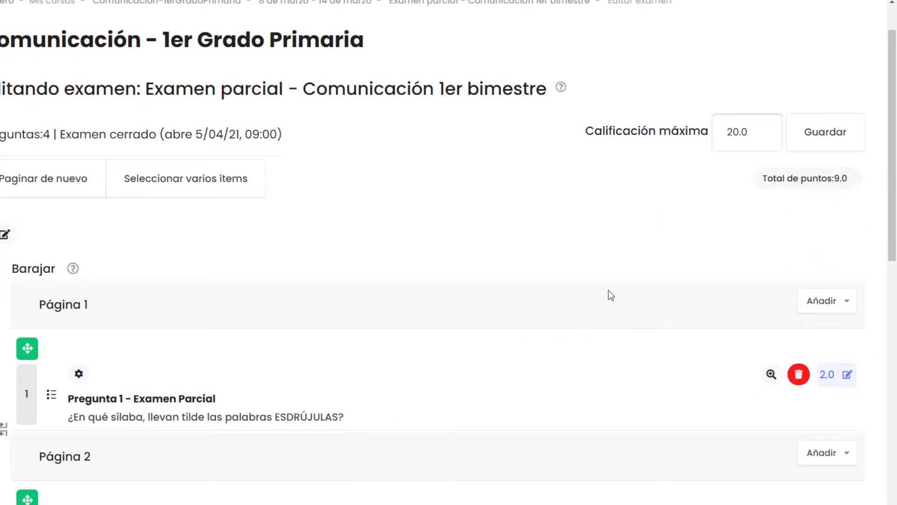
scroll(539, 382, "down", 2)
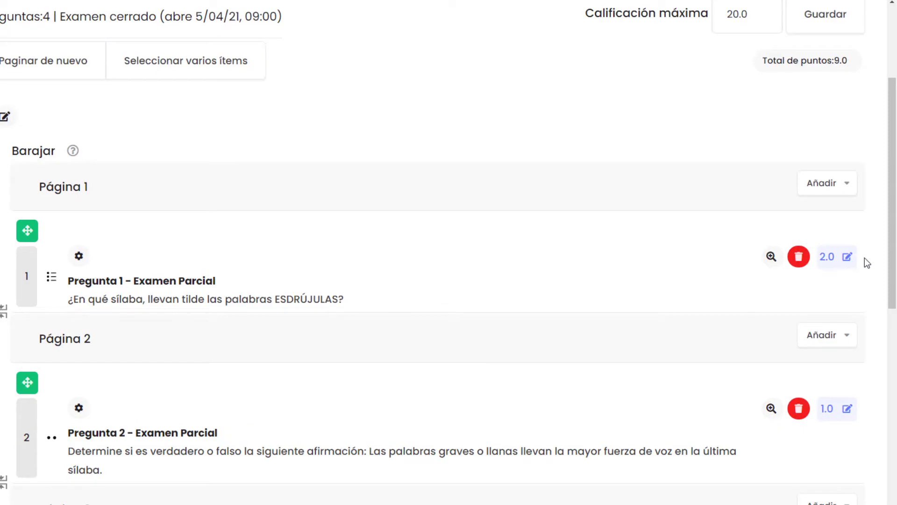
scroll(837, 329, "down", 7)
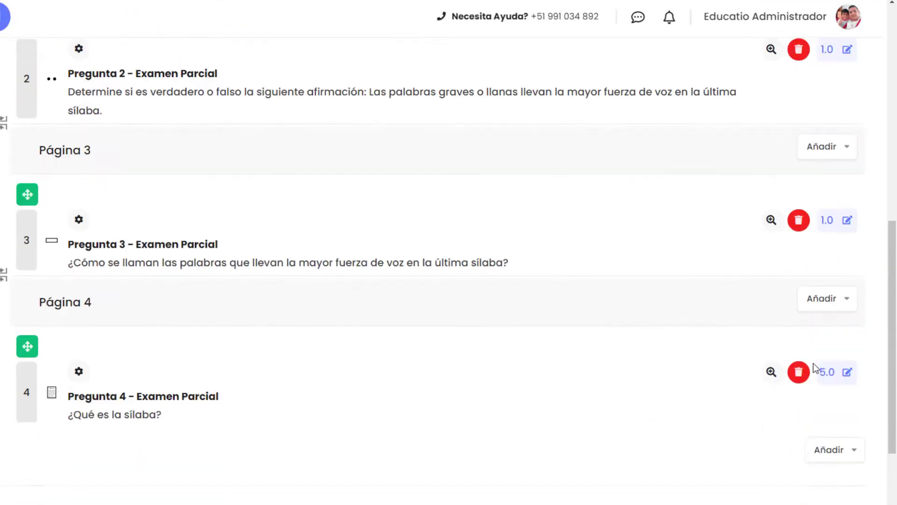
scroll(816, 369, "up", 6)
scroll(802, 385, "up", 4)
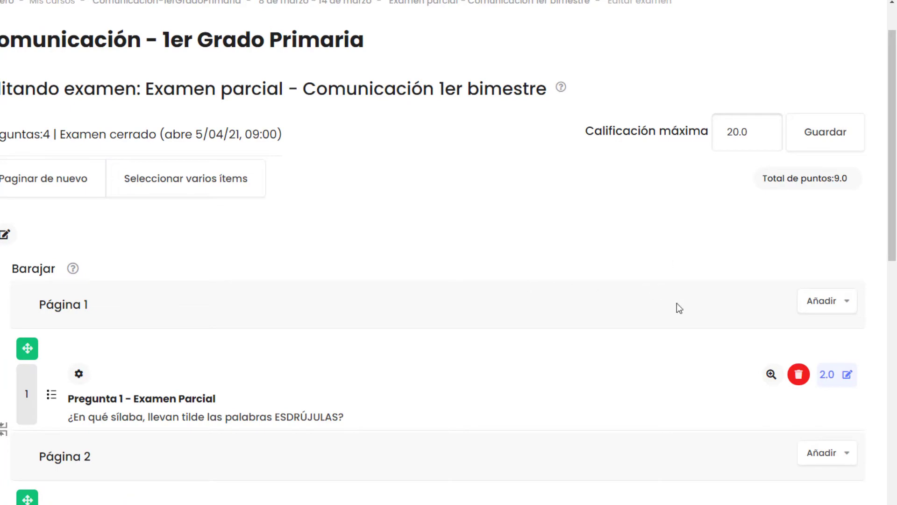
scroll(823, 334, "down", 1)
scroll(699, 330, "down", 5)
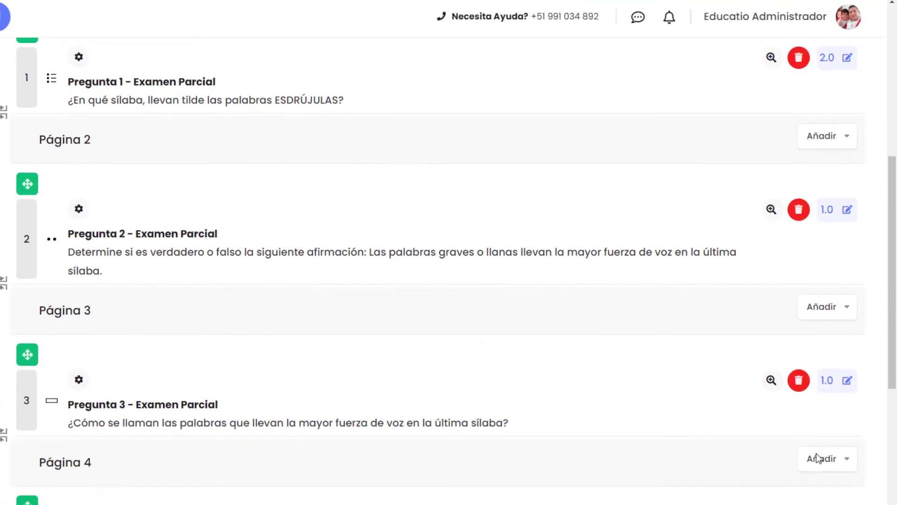
scroll(786, 276, "up", 2)
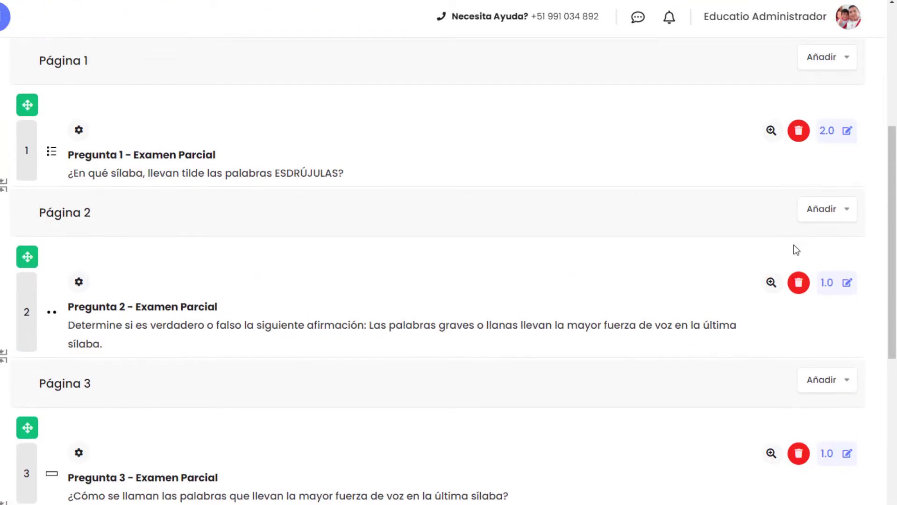
- Set the score of Pregunta 1 - Examen Parcial to 5 points
scroll(793, 245, "up", 4)
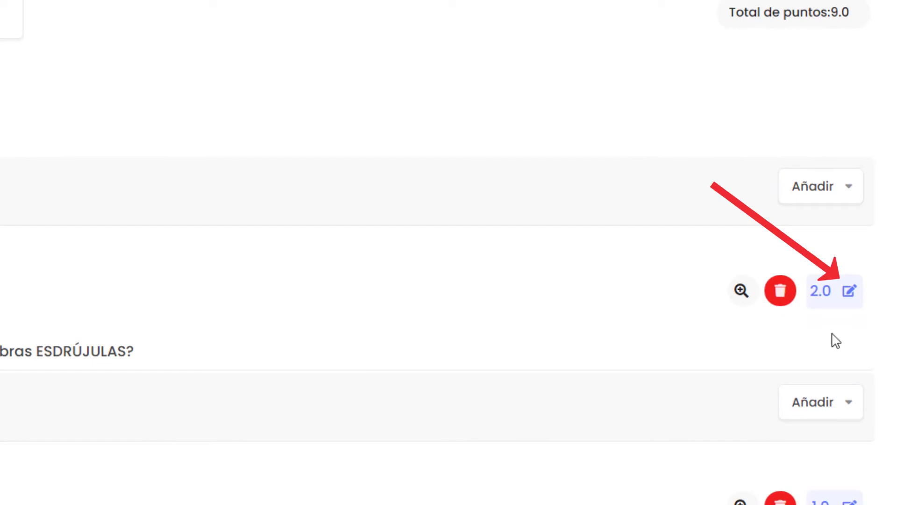
left_click(850, 292)
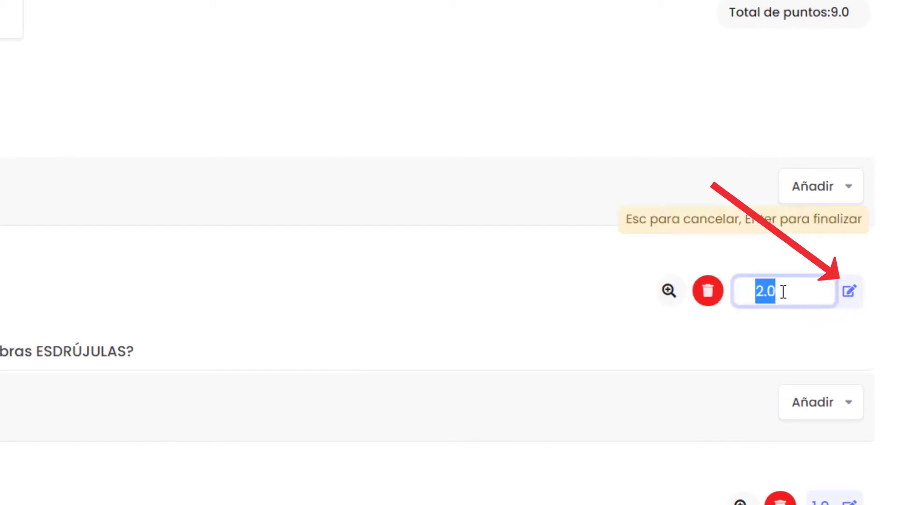
type("5")
key("Return")
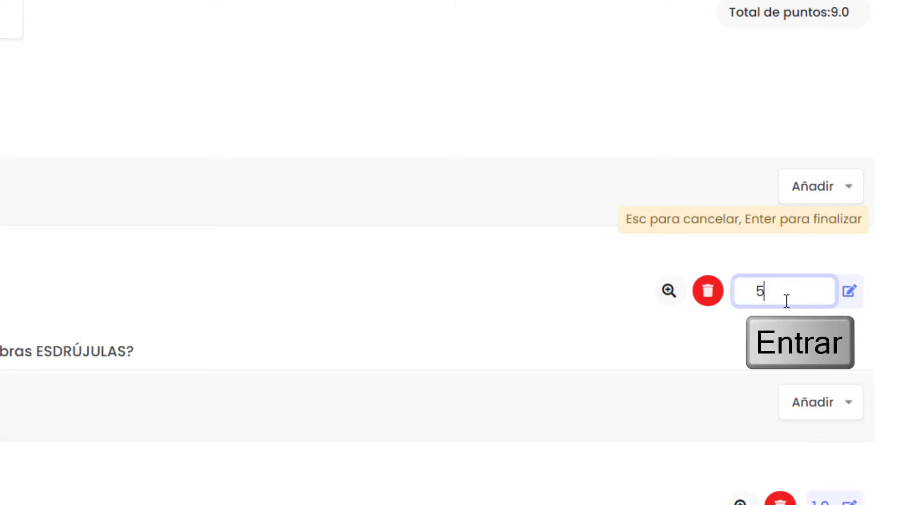
- Set the score of Pregunta 2 - Examen Parcial, the true-or-false question, to 5 points
scroll(859, 326, "down", 3)
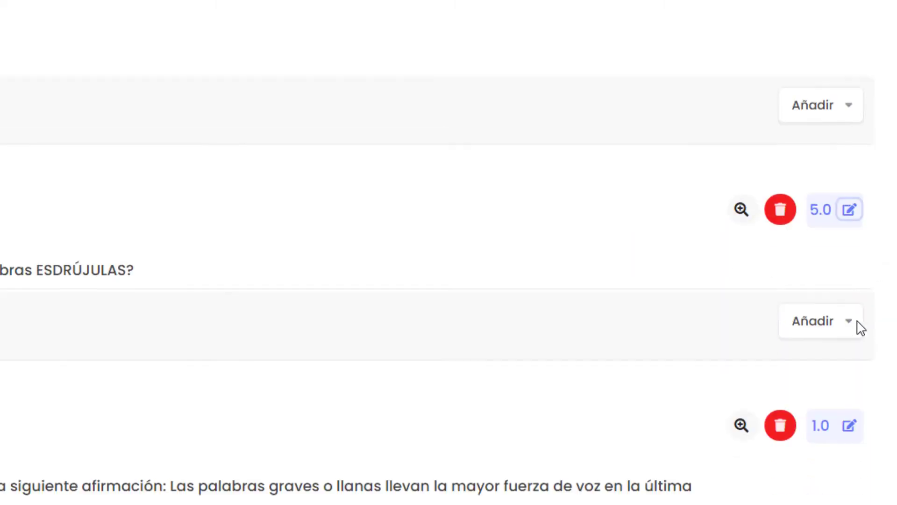
left_click(849, 345)
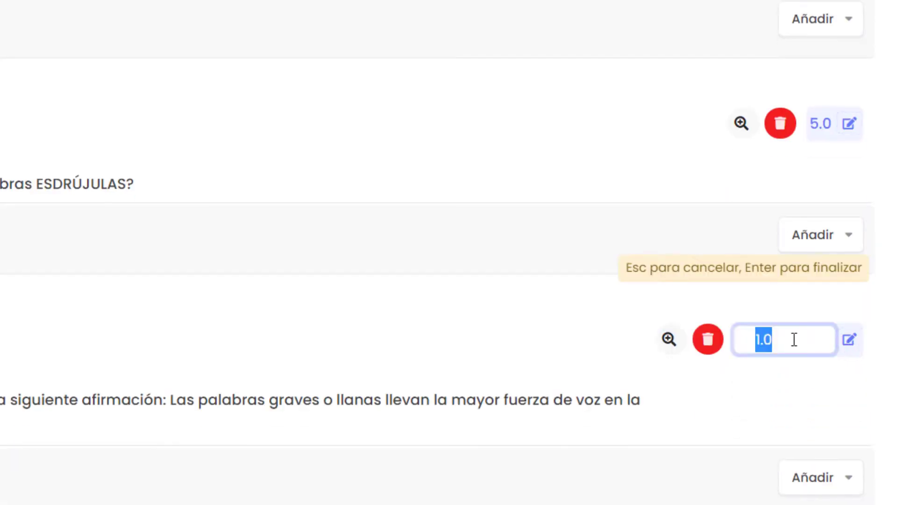
type("5")
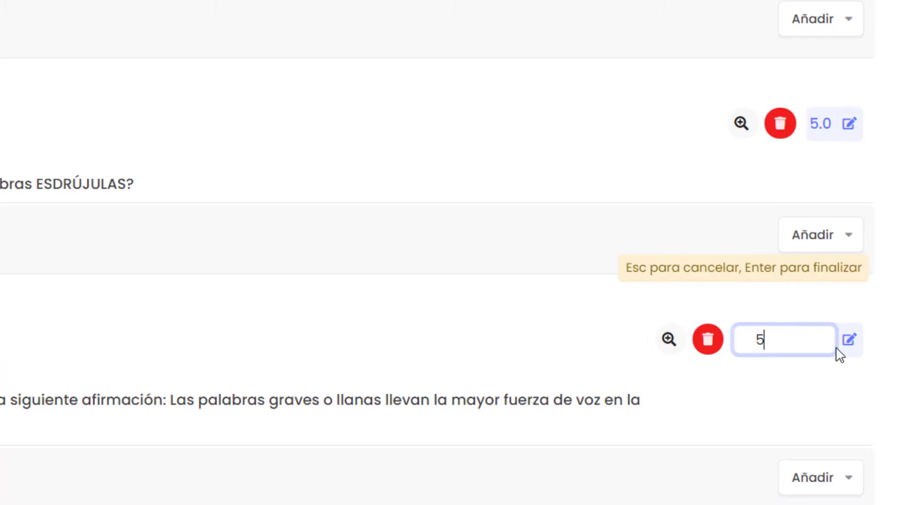
key("Return")
- Set the score of Pregunta 3 - Examen Parcial to 5 points
scroll(825, 362, "down", 5)
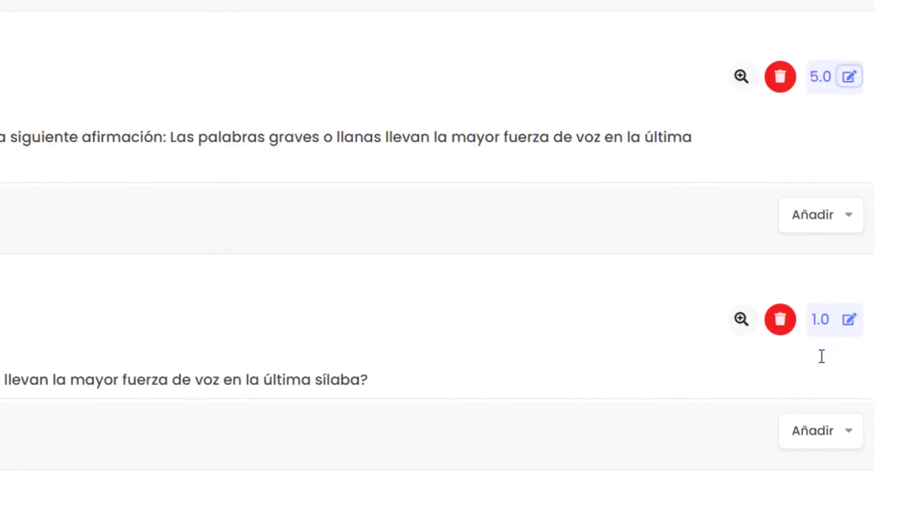
left_click(850, 322)
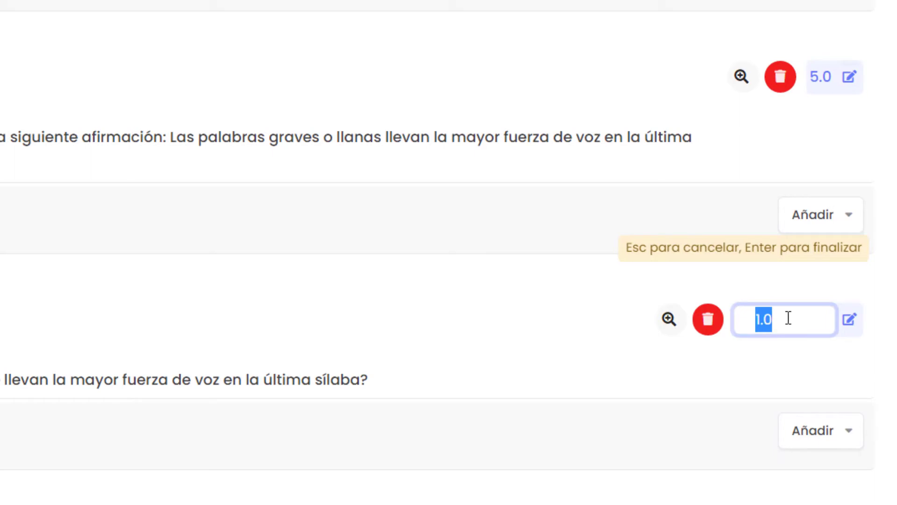
type("5")
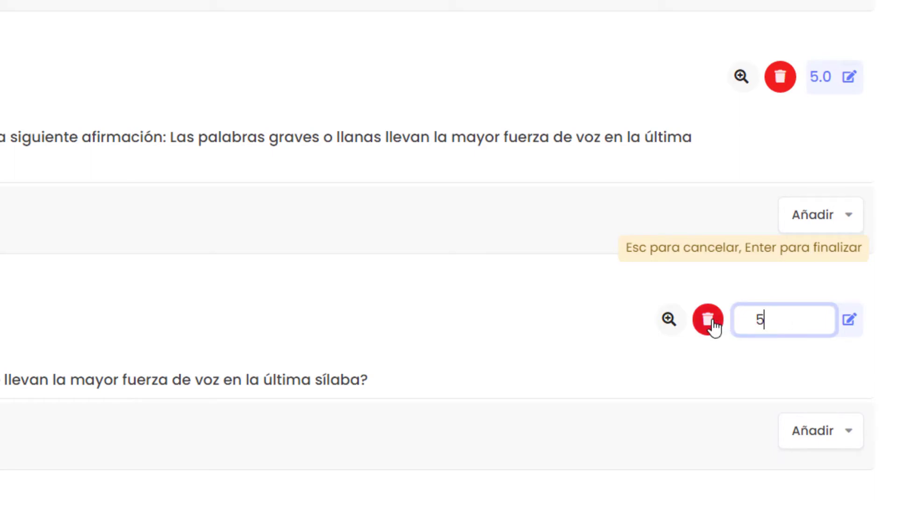
key("Return")
- Check the points of Pregunta 4 and compare the exam's total points (Total de puntos) with its Calificación máxima
scroll(825, 401, "down", 5)
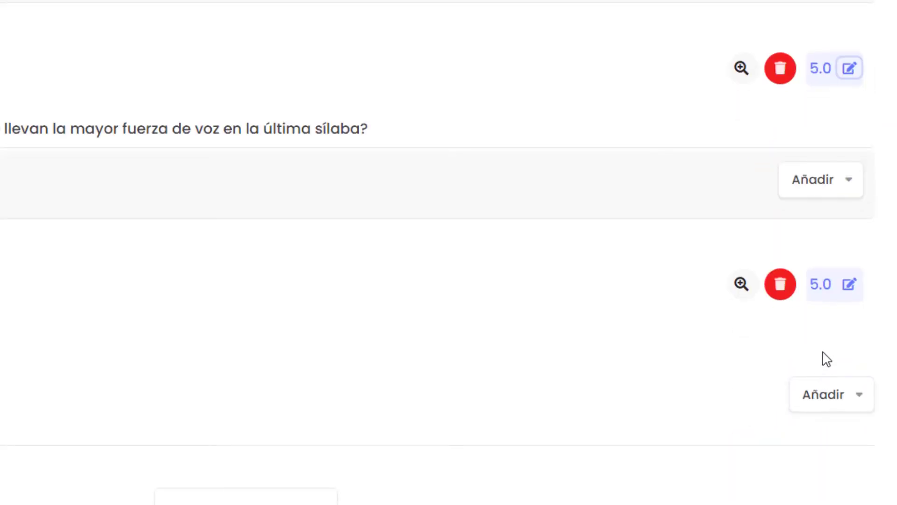
scroll(826, 359, "up", 10)
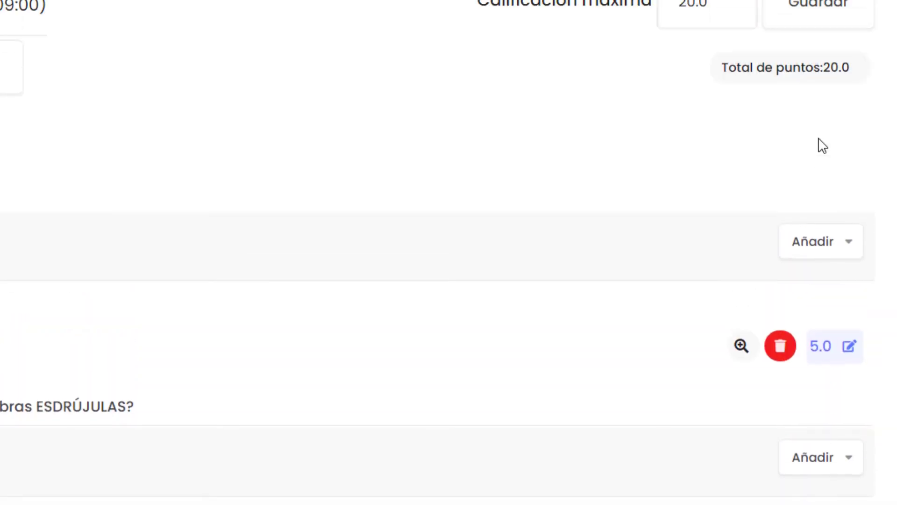
scroll(822, 145, "up", 1)
left_click_drag(823, 99, 836, 105)
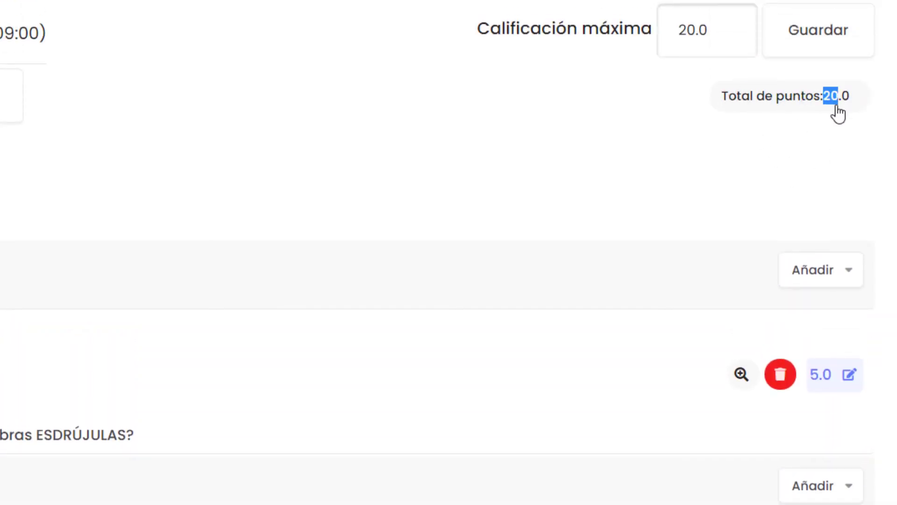
left_click(817, 147)
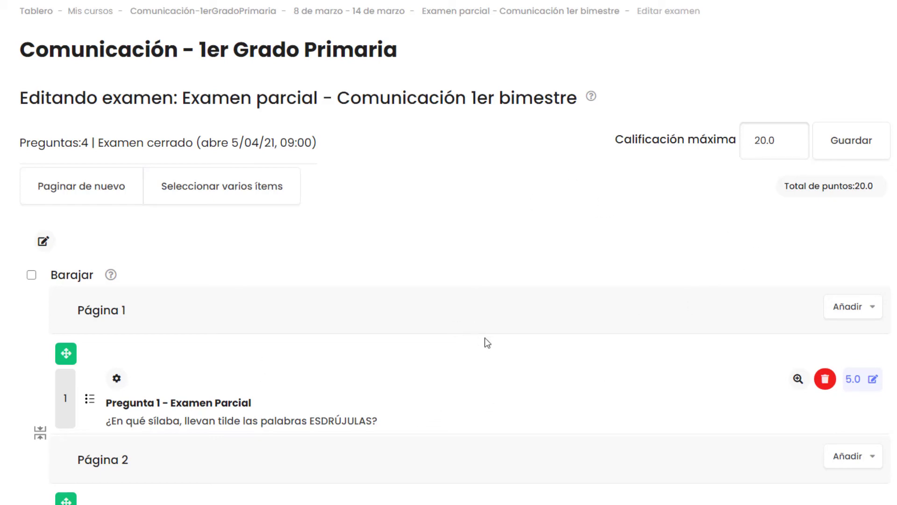
- Review the finished exam from Página 1 to Página 4, checking each question's text and score
scroll(514, 348, "down", 5)
scroll(516, 355, "up", 3)
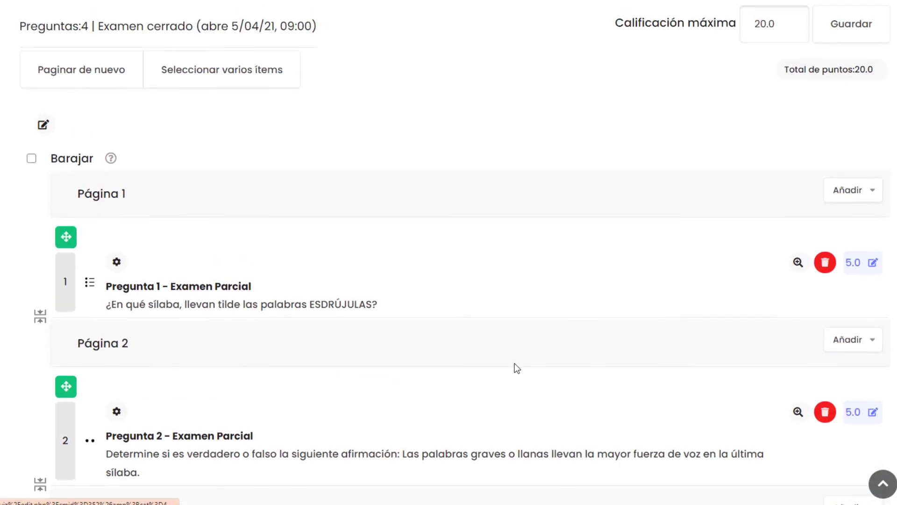
scroll(551, 343, "up", 3)
scroll(519, 312, "down", 3)
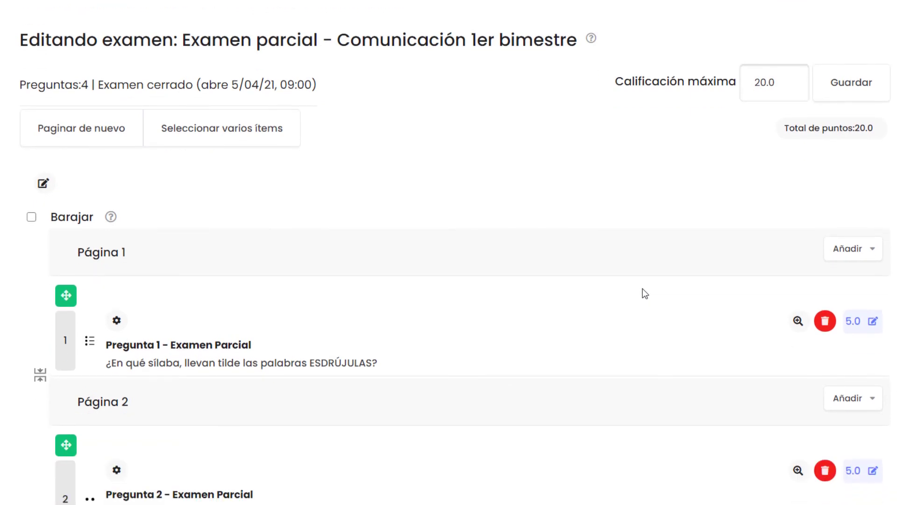
scroll(673, 251, "down", 5)
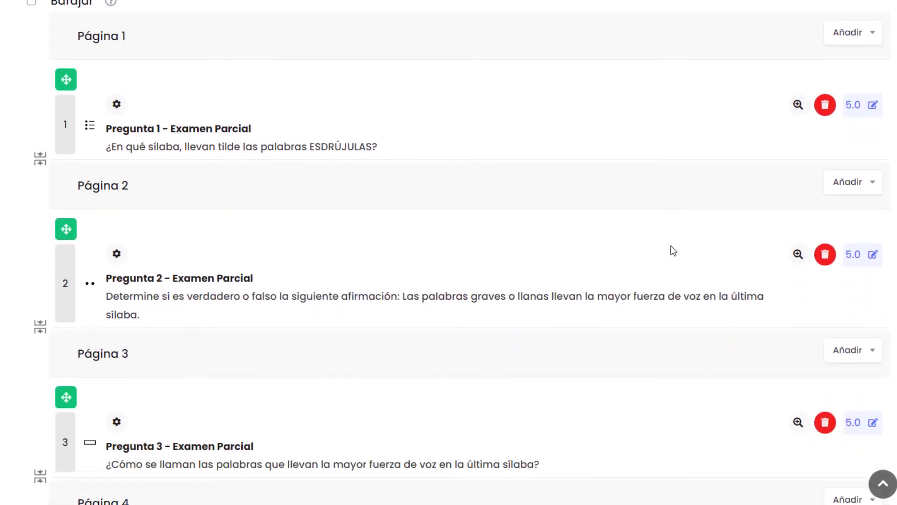
scroll(514, 214, "down", 3)
scroll(535, 212, "up", 1)
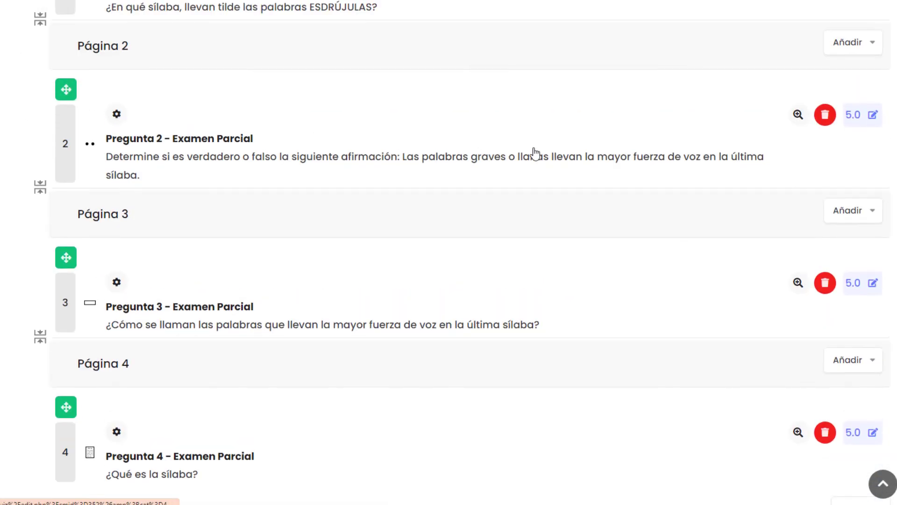
scroll(523, 177, "down", 4)
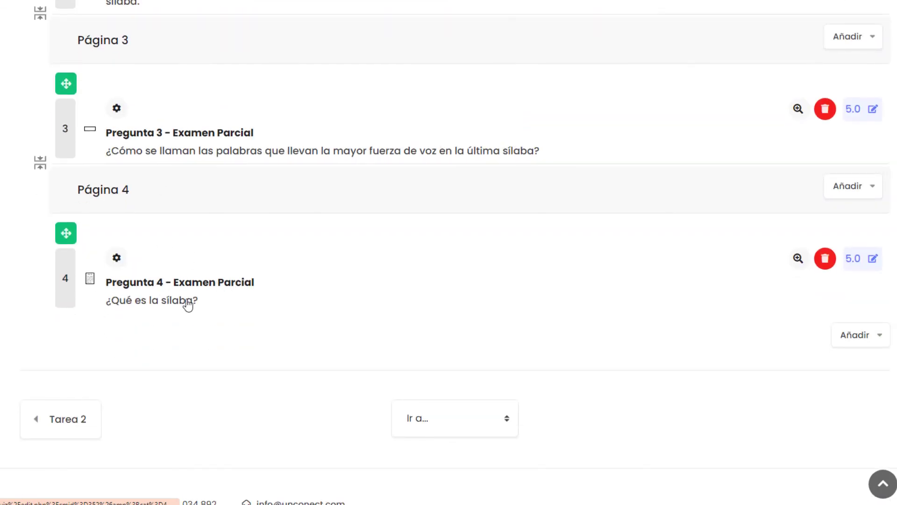